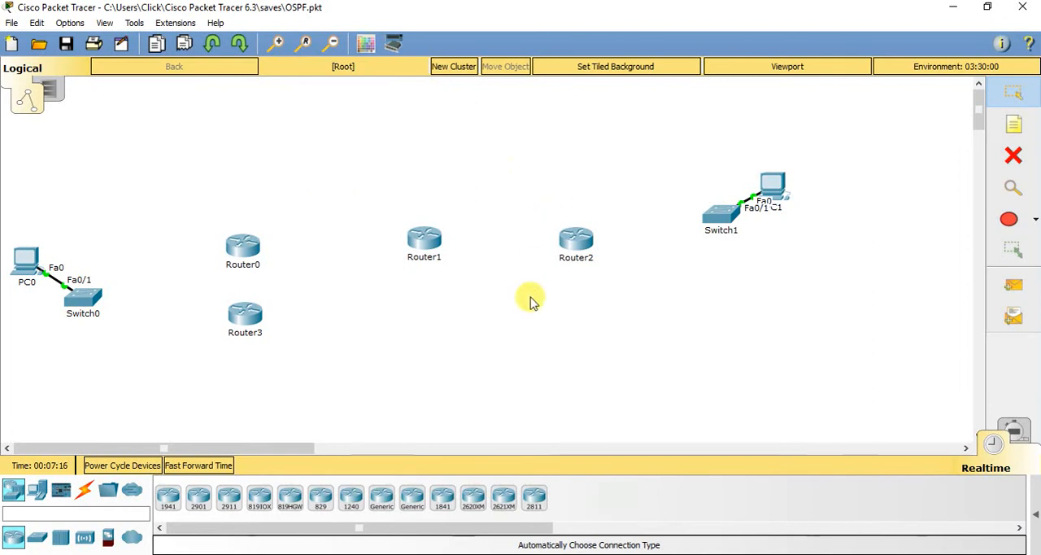
Move PC1 up and away from Switch1 so their labels no longer crowd each other
left_click_drag(781, 185, 793, 152)
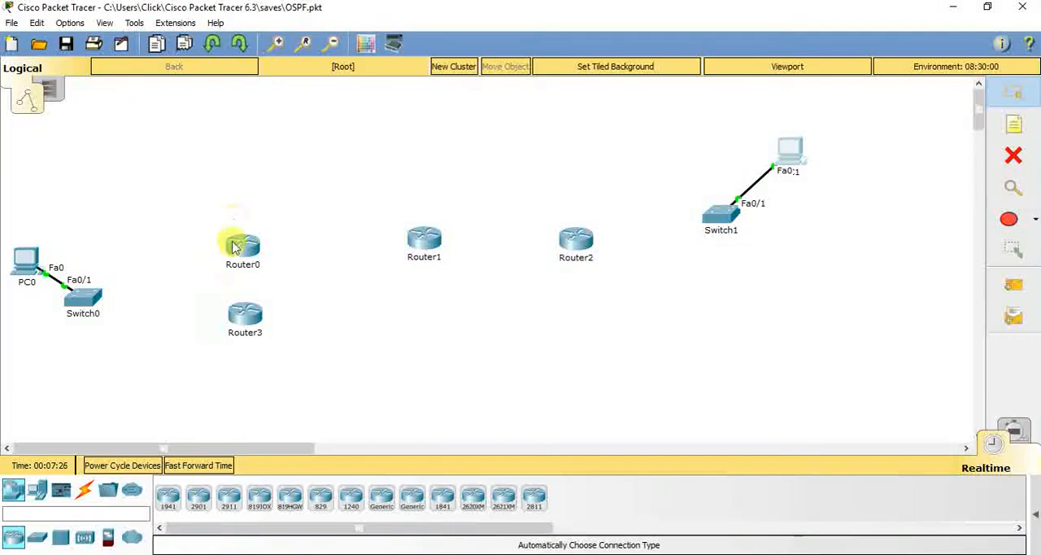
Try to cable Switch0 to Router0, Router0 to Router3 and Router0 to Router1 with automatically chosen connections
left_click(84, 489)
left_click(167, 499)
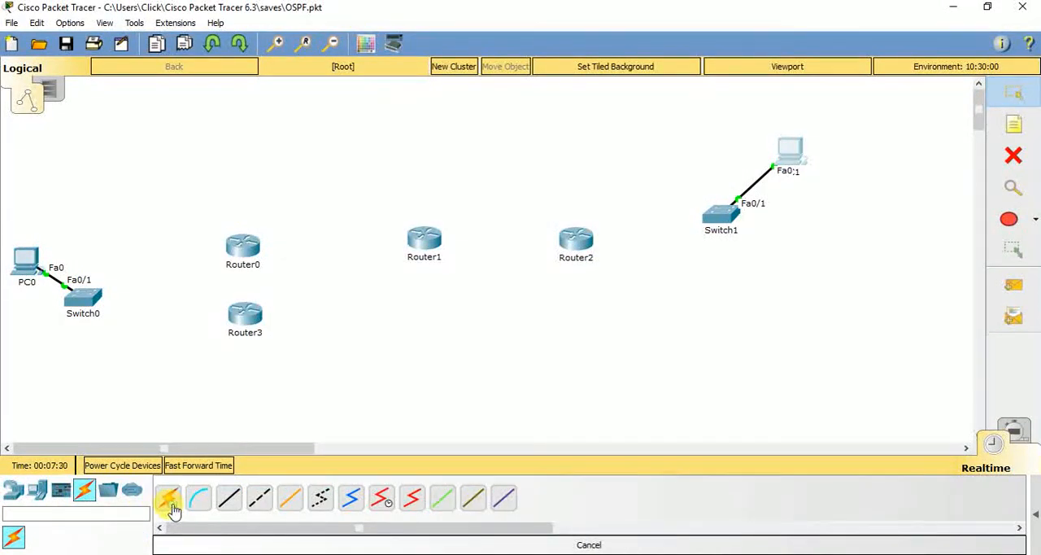
left_click(83, 301)
left_click(244, 245)
left_click(246, 251)
left_click(242, 310)
left_click(244, 242)
left_click(419, 236)
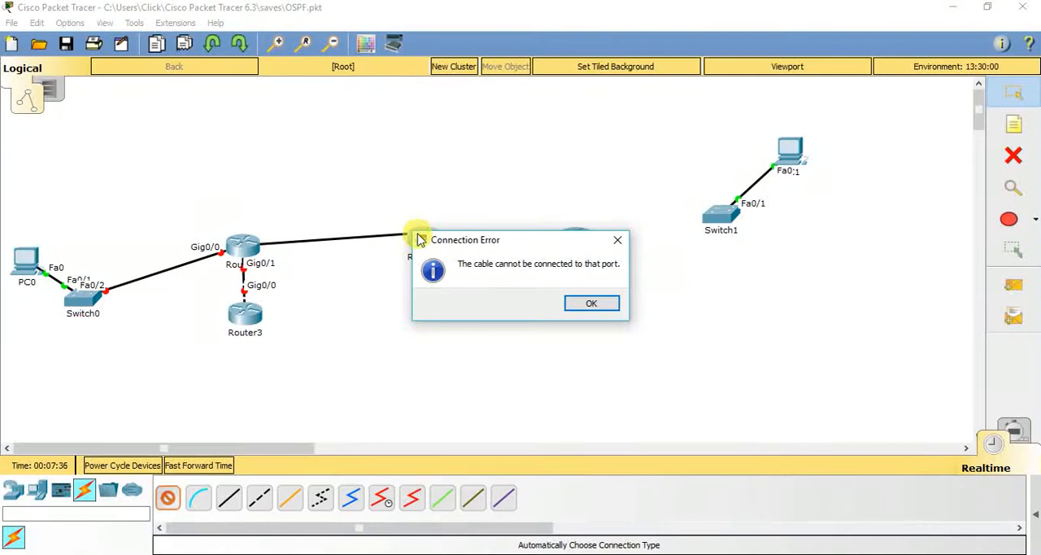
left_click(584, 303)
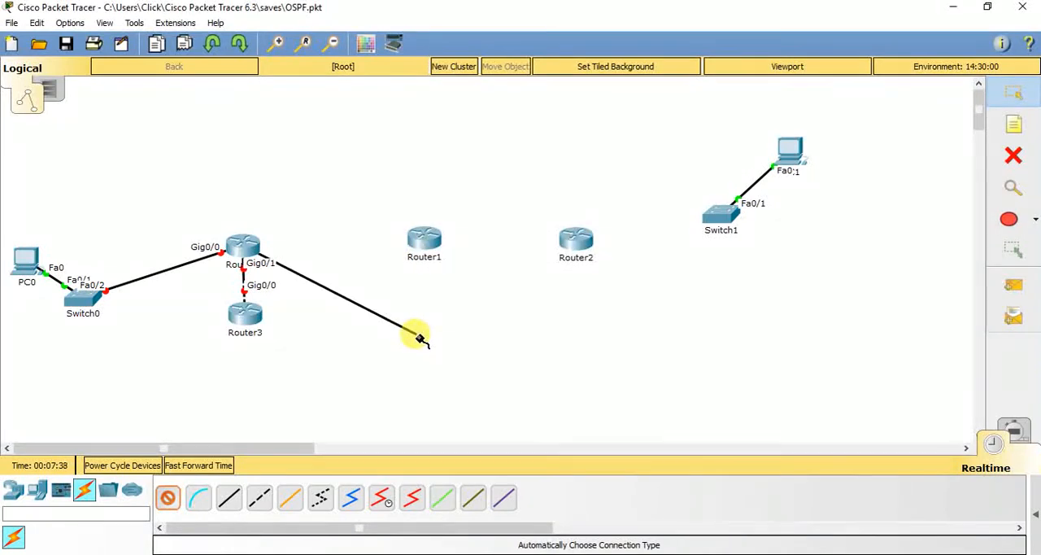
key("Escape")
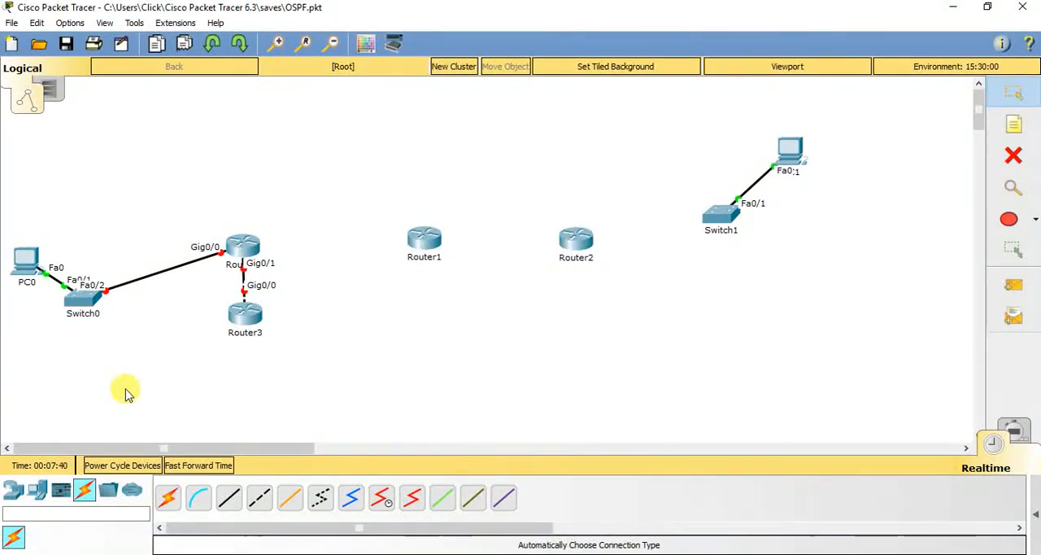
Delete Router3 and the cable between Switch0 and Router0
left_click(1012, 159)
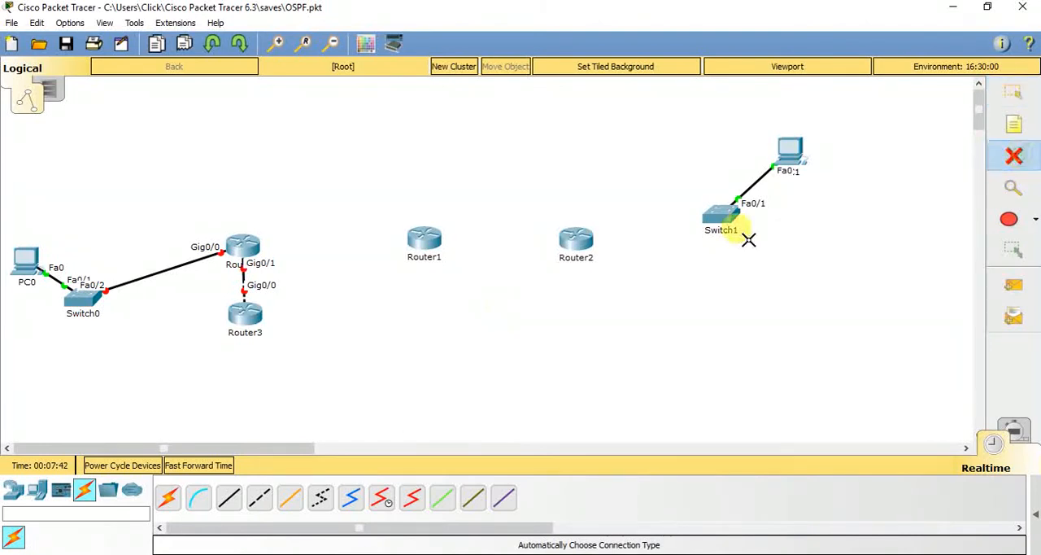
left_click(245, 314)
left_click(195, 261)
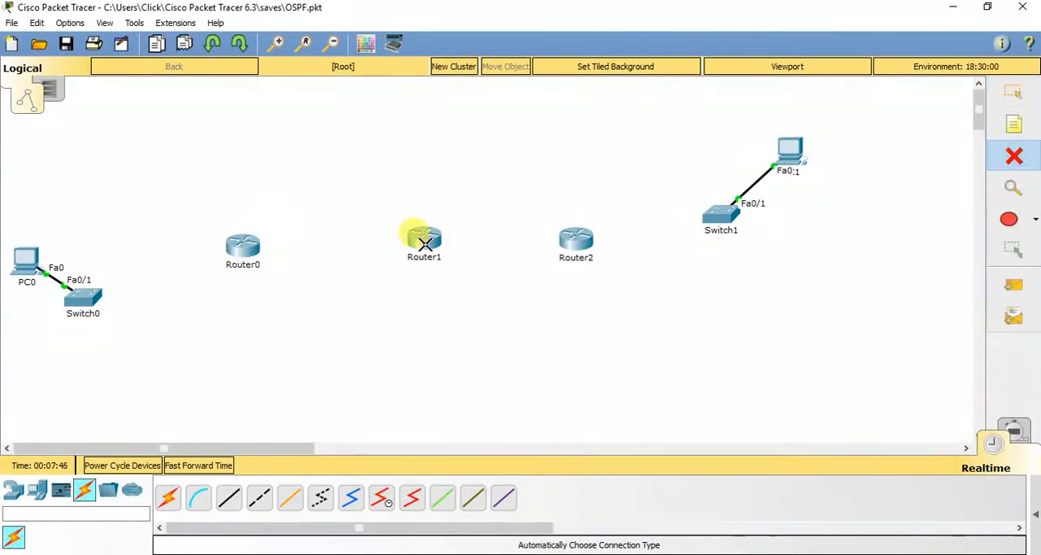
key("Escape")
Install an HWIC-2T serial module in Router0's first expansion slot and close its device window
left_click(235, 254)
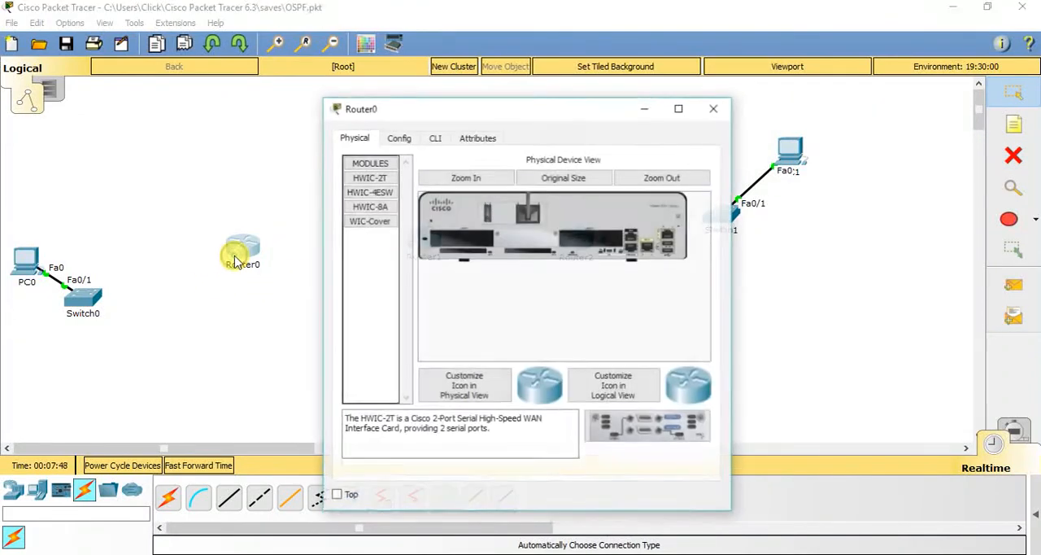
left_click(399, 138)
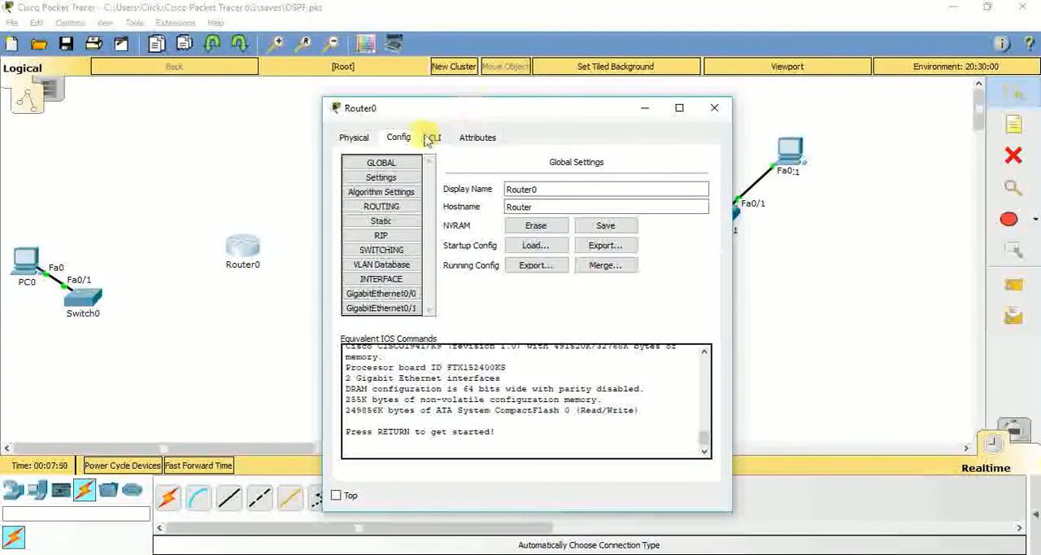
left_click(356, 138)
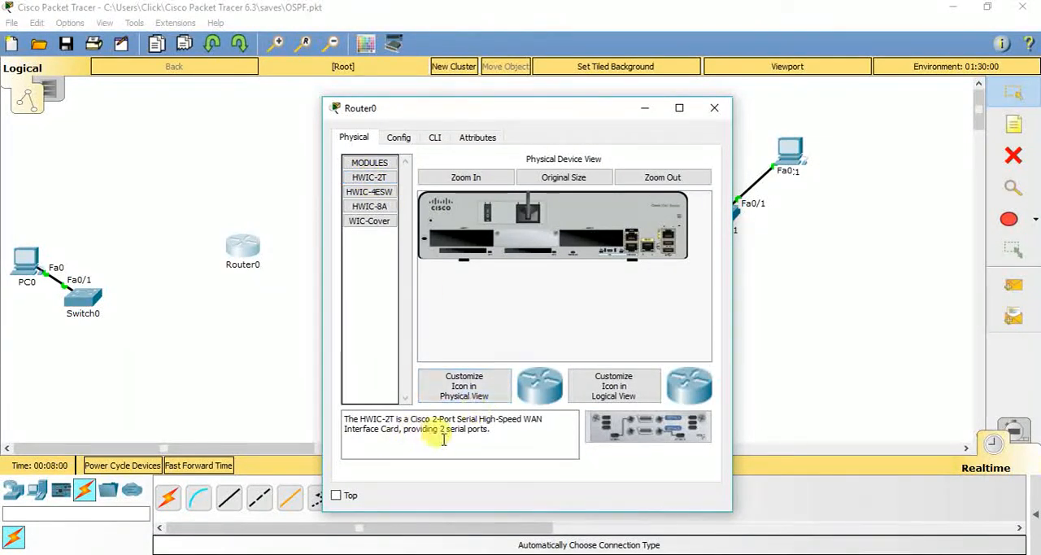
left_click_drag(493, 429, 342, 419)
left_click(499, 446)
left_click_drag(622, 427, 429, 230)
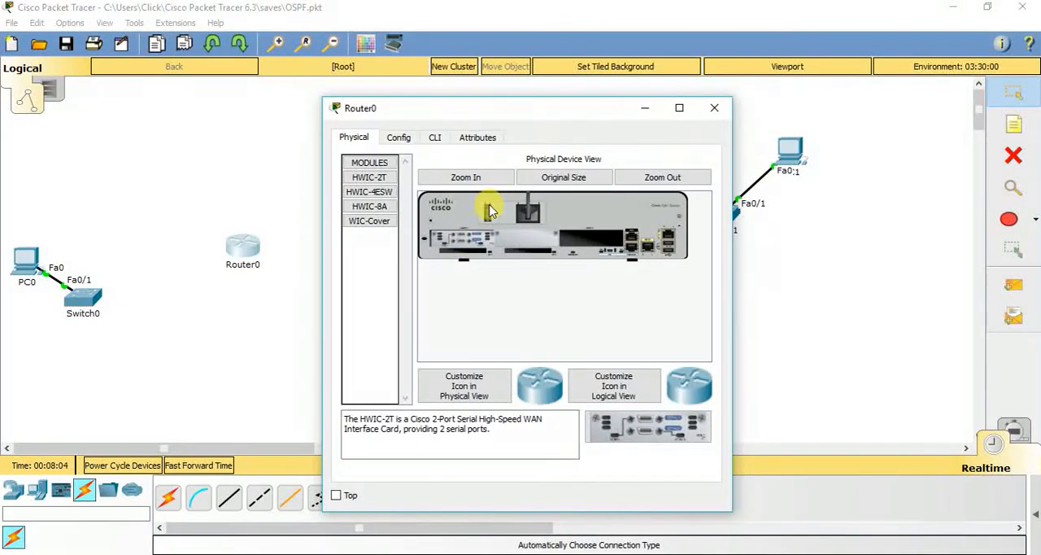
left_click(714, 108)
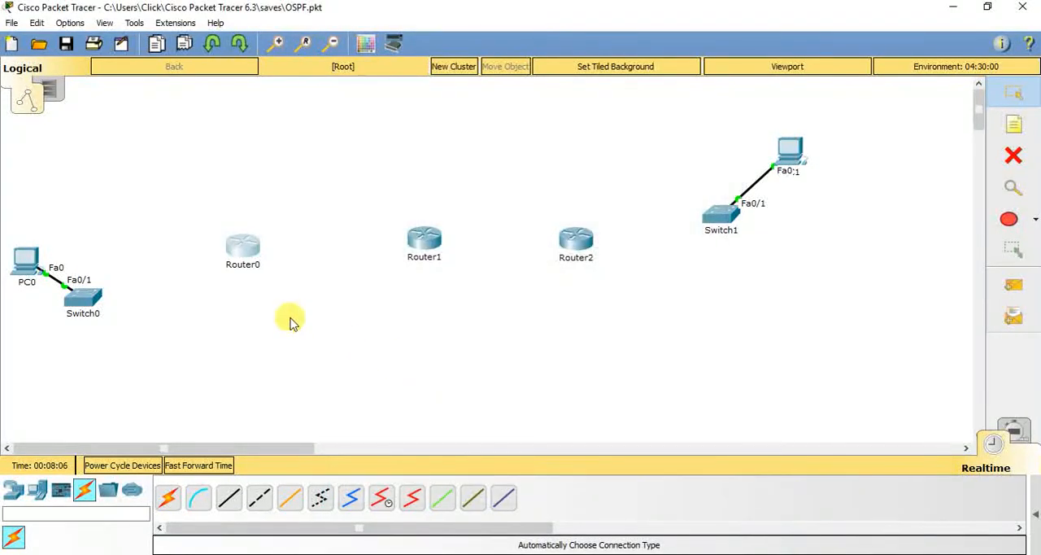
Shift Router0 slightly toward Switch0, and delete Router1 and Router2 together
left_click_drag(239, 260, 225, 260)
left_click_drag(361, 228, 661, 319)
left_click(222, 283)
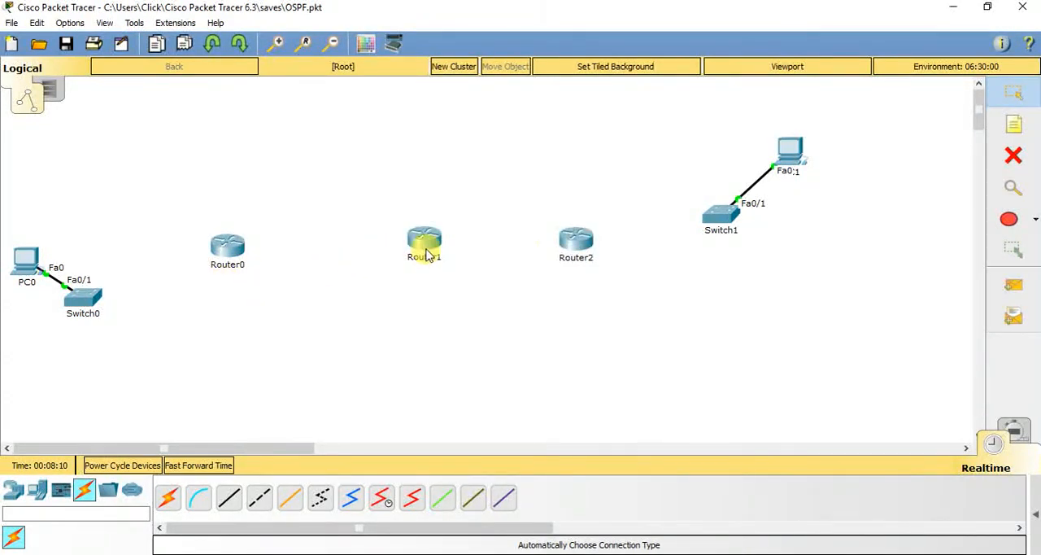
left_click_drag(380, 214, 606, 297)
key("Delete")
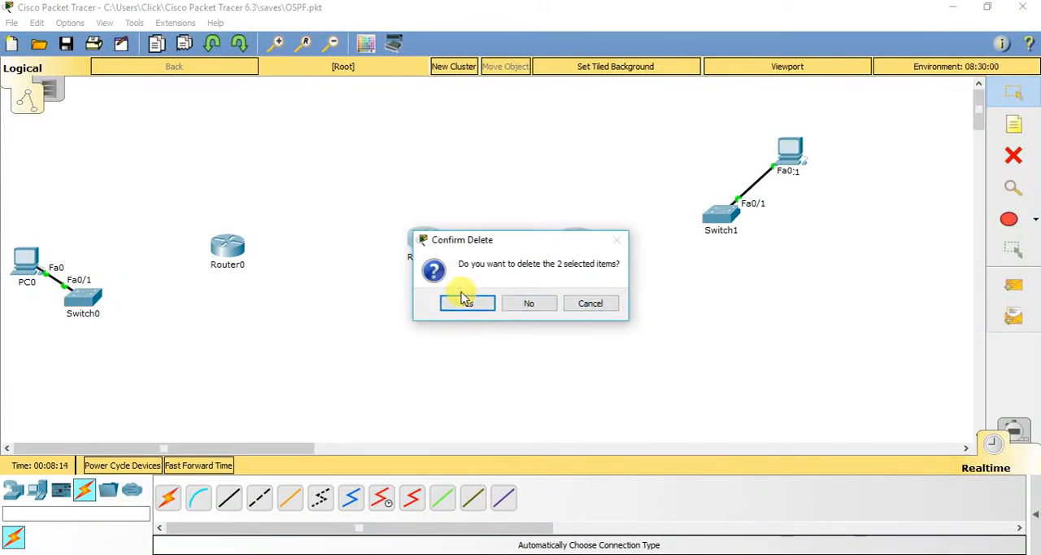
left_click(467, 303)
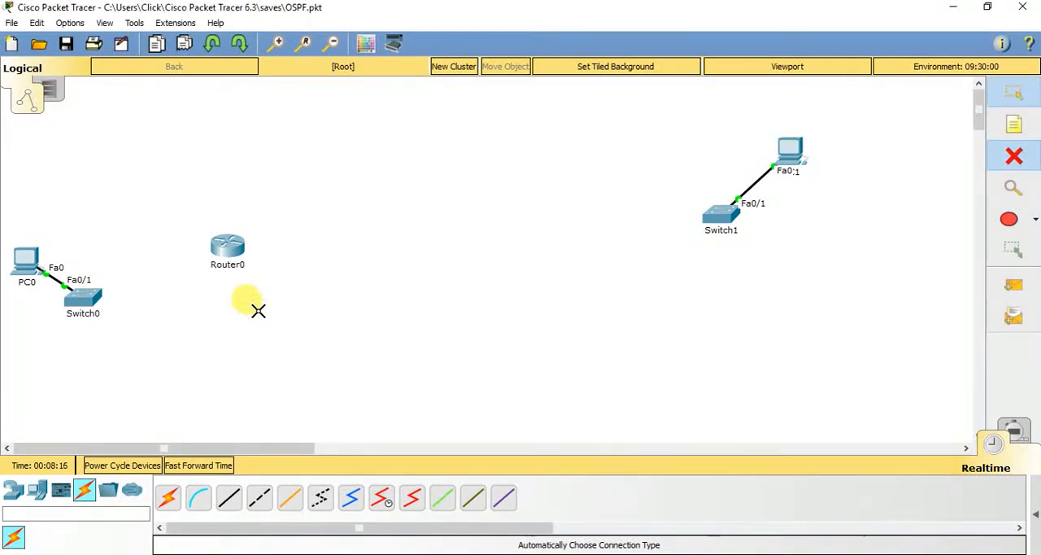
Make three copies of Router0, placing two between Router0 and Switch1 and one below Router0
left_click_drag(259, 318, 210, 195)
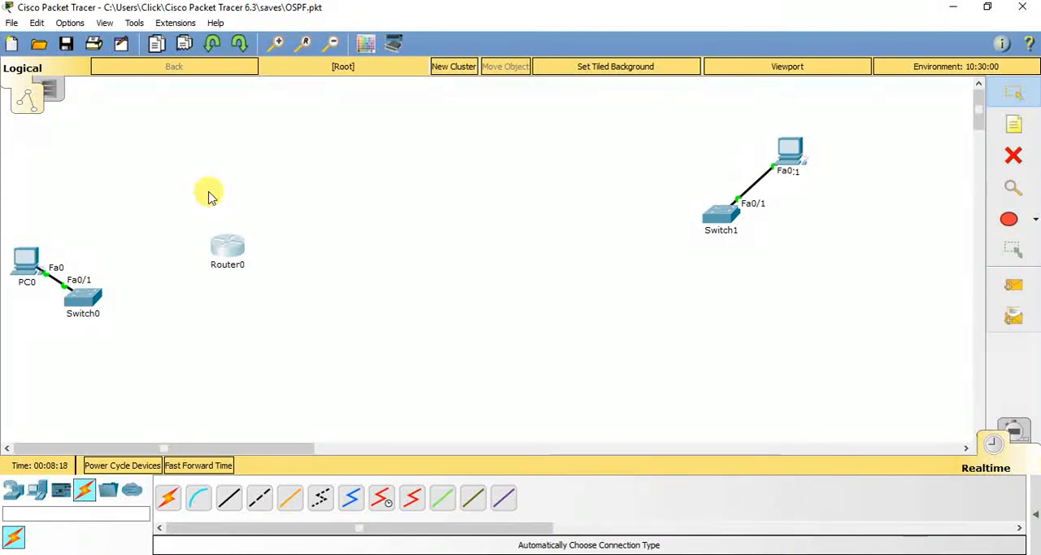
key("ctrl+c")
key("ctrl+v")
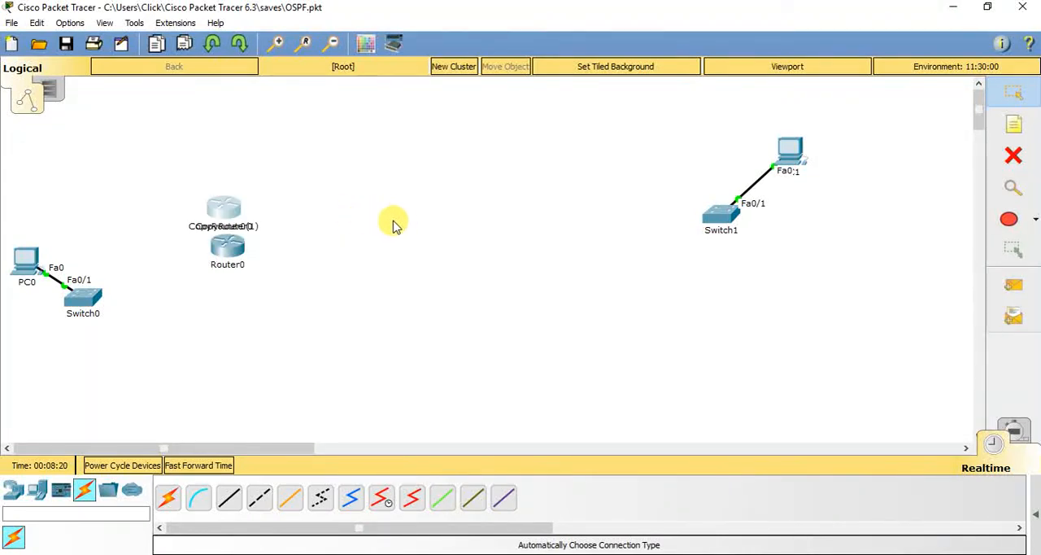
left_click_drag(225, 198, 544, 200)
left_click_drag(225, 204, 409, 255)
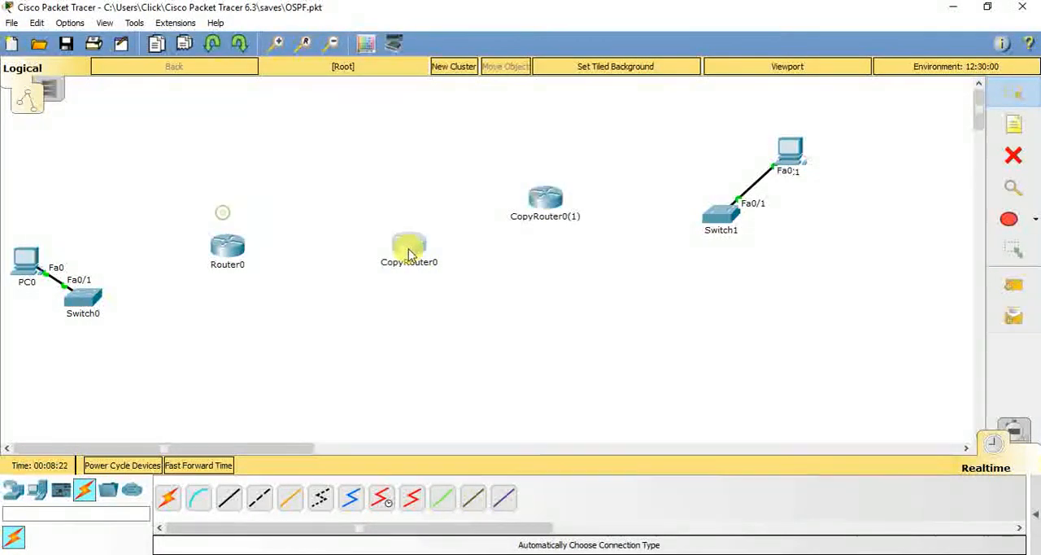
key("ctrl+v")
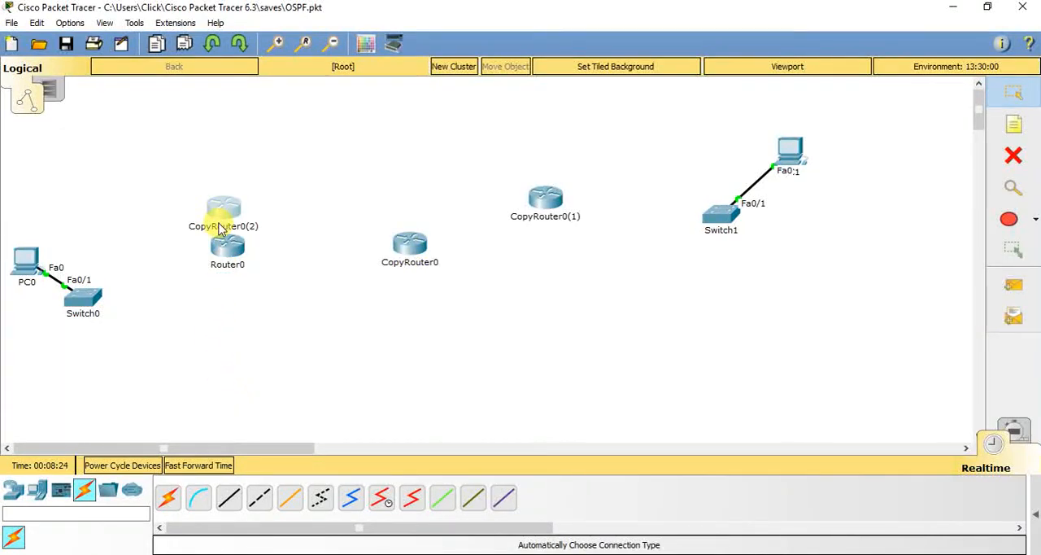
left_click_drag(218, 228, 216, 348)
Rename Router0 as R0 and CopyRouter0 as R1
left_click(225, 266)
double_click(231, 270)
type("R0")
key("Return")
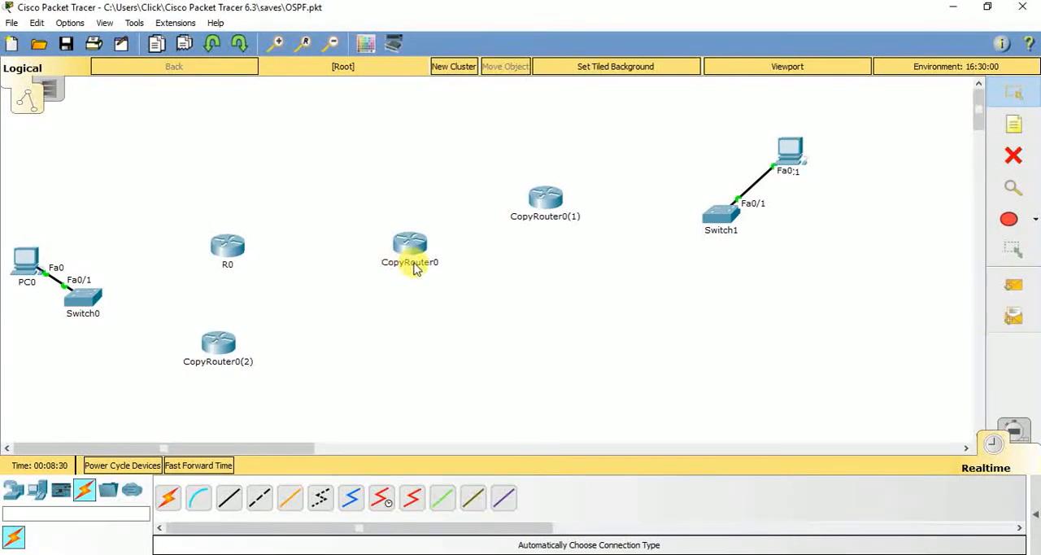
left_click(415, 264)
double_click(416, 270)
type("R")
left_click(554, 234)
Rename CopyRouter0(1) as R2 and CopyRouter0(2) as R3, and move R2 roughly level with R1
left_click(544, 217)
double_click(556, 220)
type("R2")
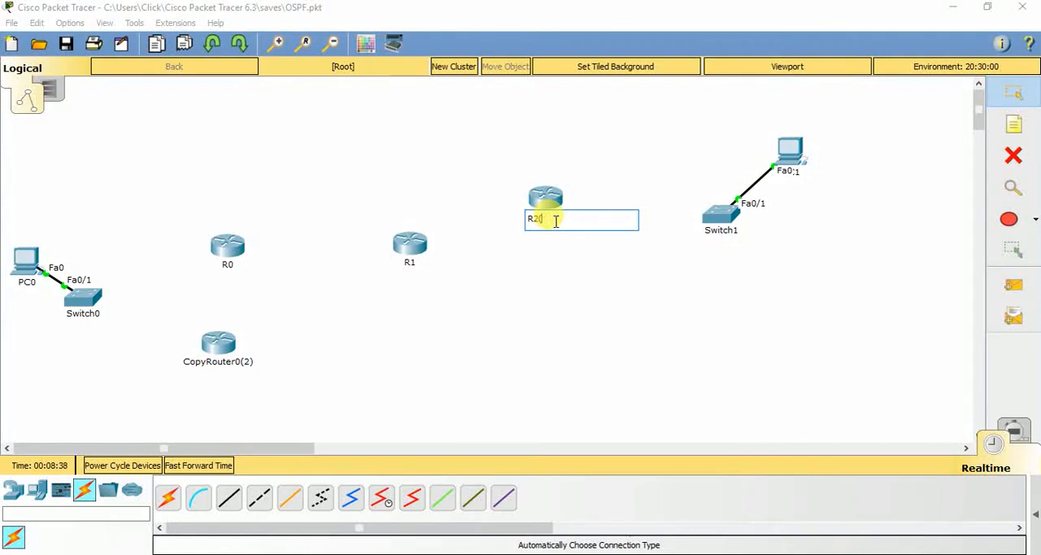
left_click(216, 364)
triple_click(228, 372)
type("R")
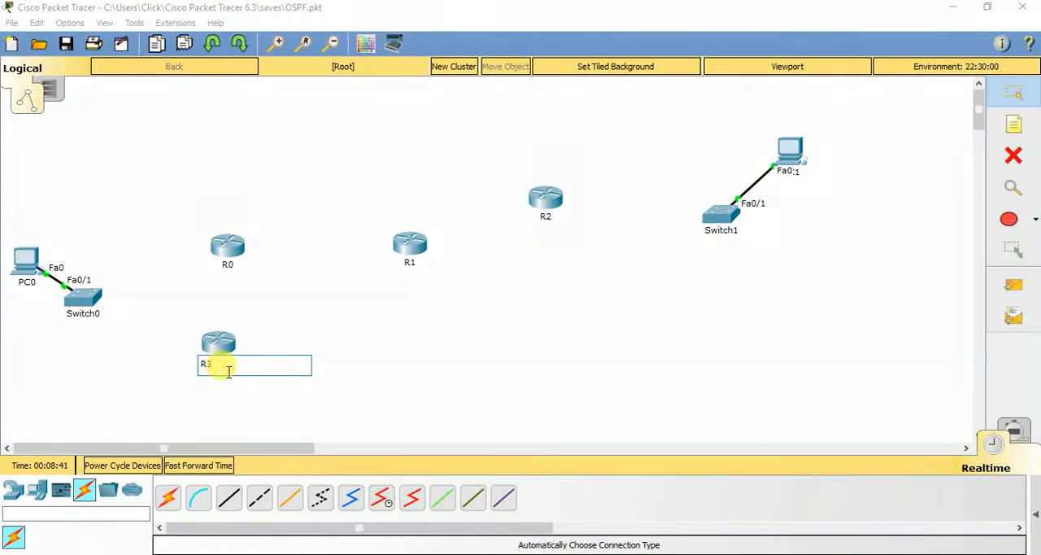
type("3")
left_click(359, 378)
left_click_drag(543, 210, 569, 254)
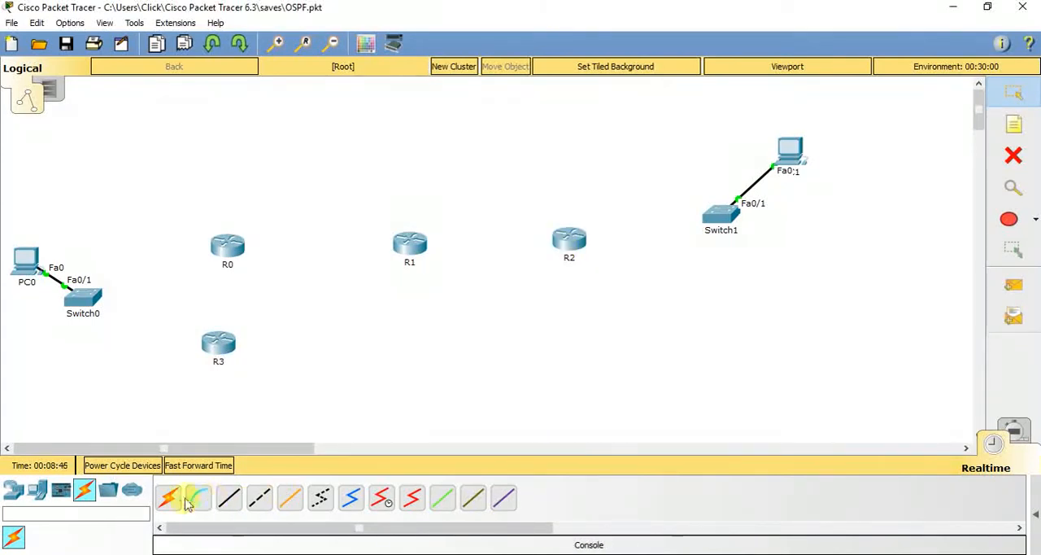
Link Switch0, R0, R1, R2 and Switch1 in a chain with automatically chosen cables
left_click(168, 497)
left_click(83, 293)
left_click(227, 244)
left_click(409, 243)
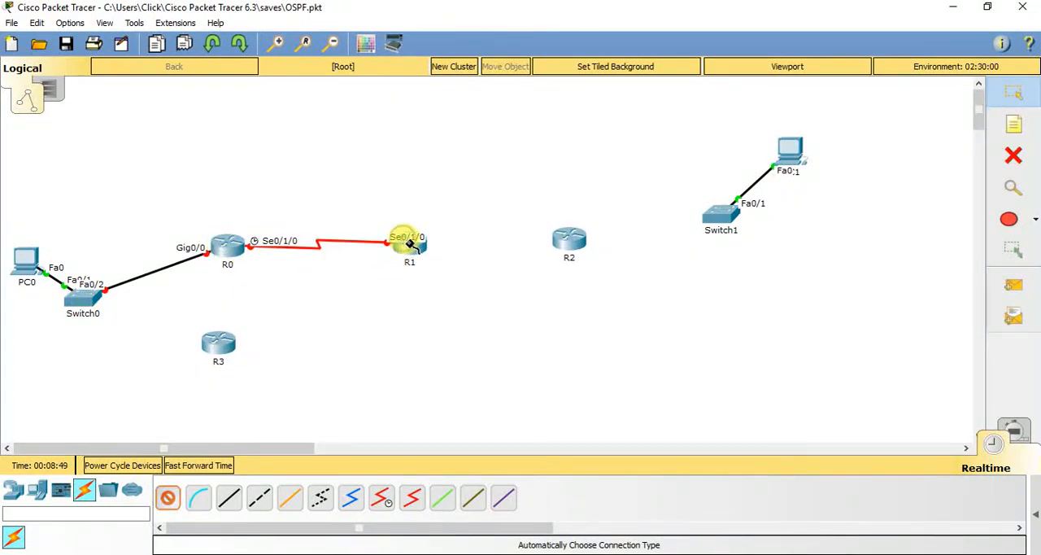
left_click(569, 240)
left_click(569, 240)
left_click(709, 218)
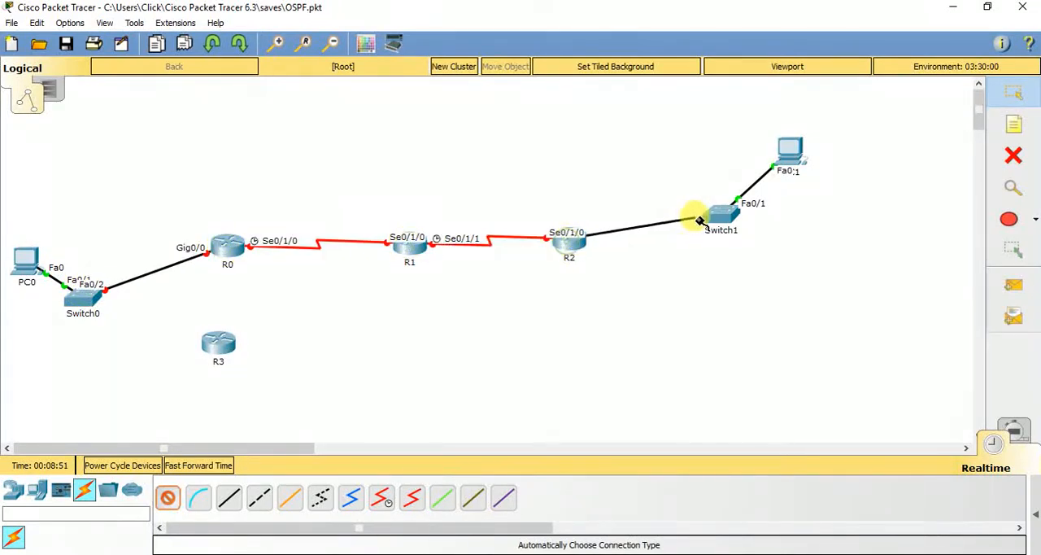
Cable R0 to R3 and R3 to R2 with automatically chosen connections, and move R3 below R1
left_click(226, 248)
left_click(210, 353)
left_click(216, 346)
left_click(567, 251)
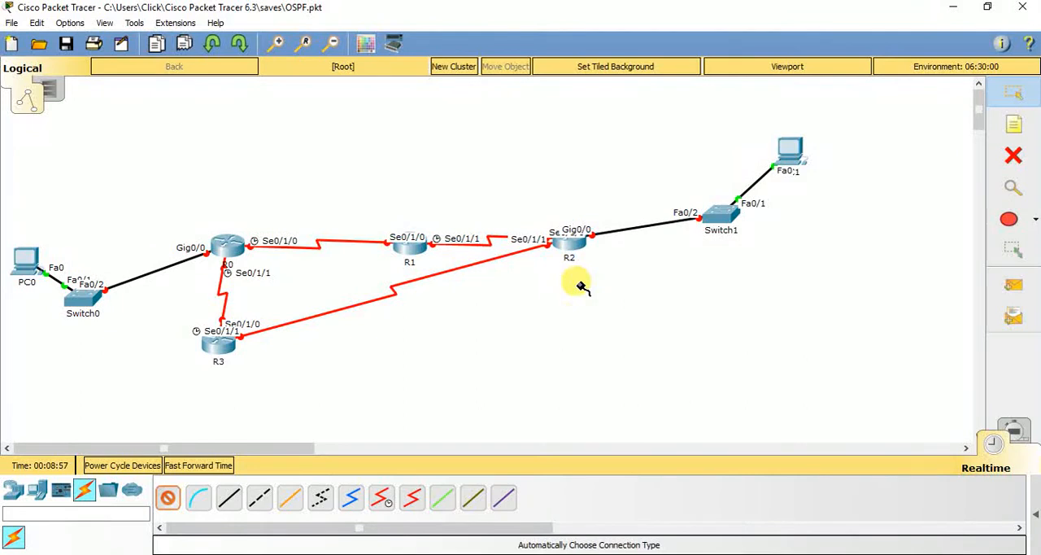
key("Escape")
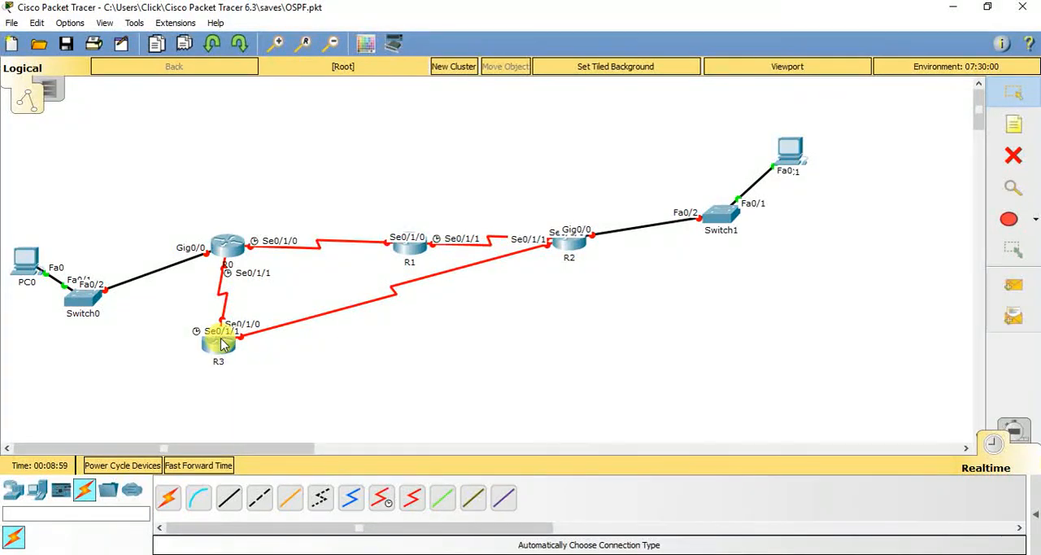
left_click_drag(222, 343, 418, 380)
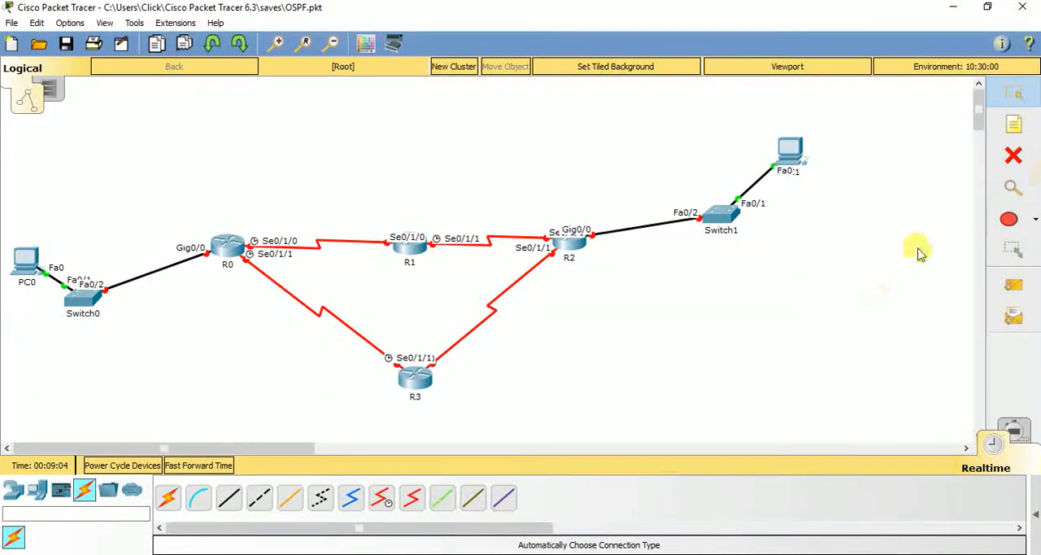
Add network notes 192.168.1.0 on the Switch0–R0 link and 192.168.2.0 on the R0–R1 link
left_click(1021, 134)
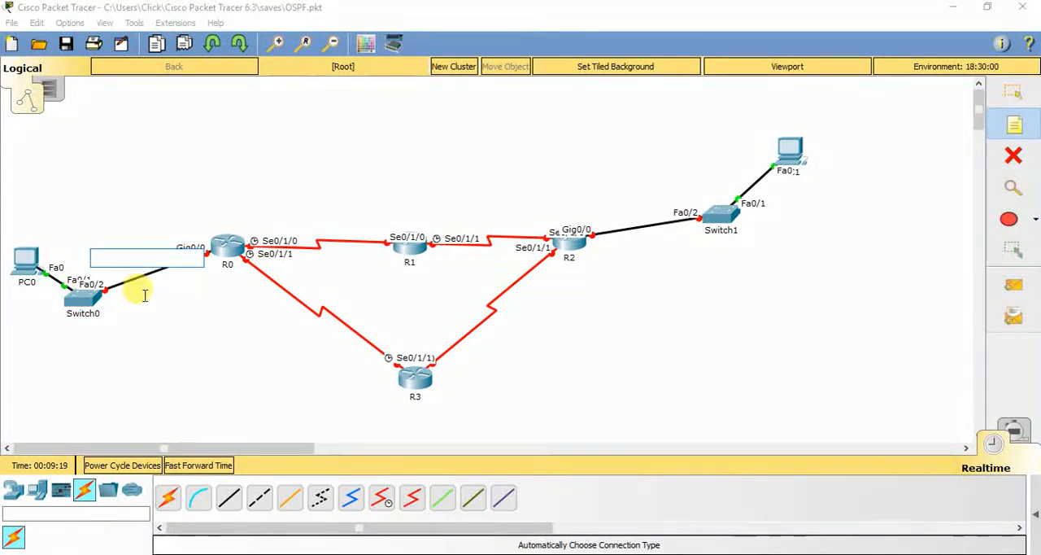
type("192.168.1.0")
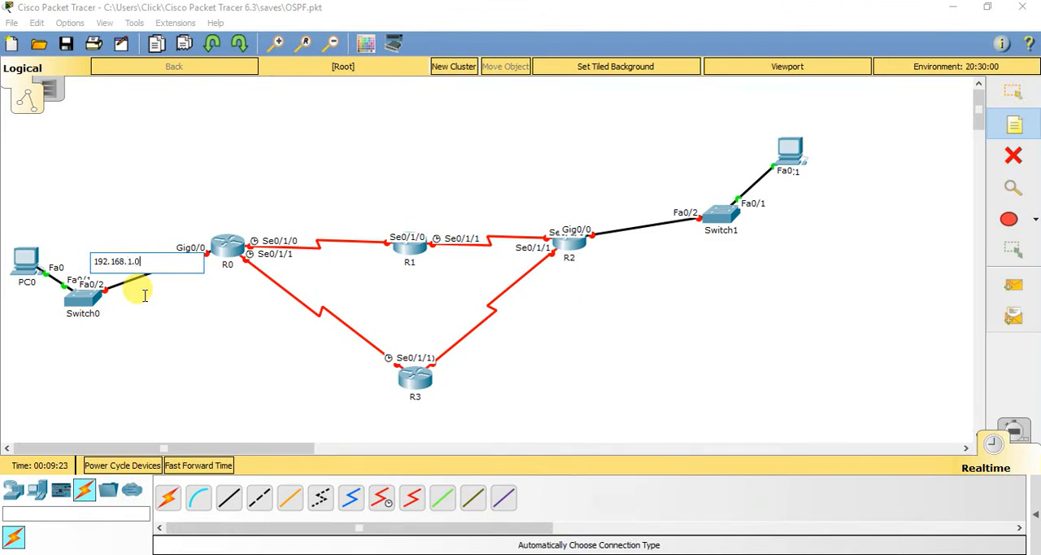
left_click(270, 233)
key("ctrl+v")
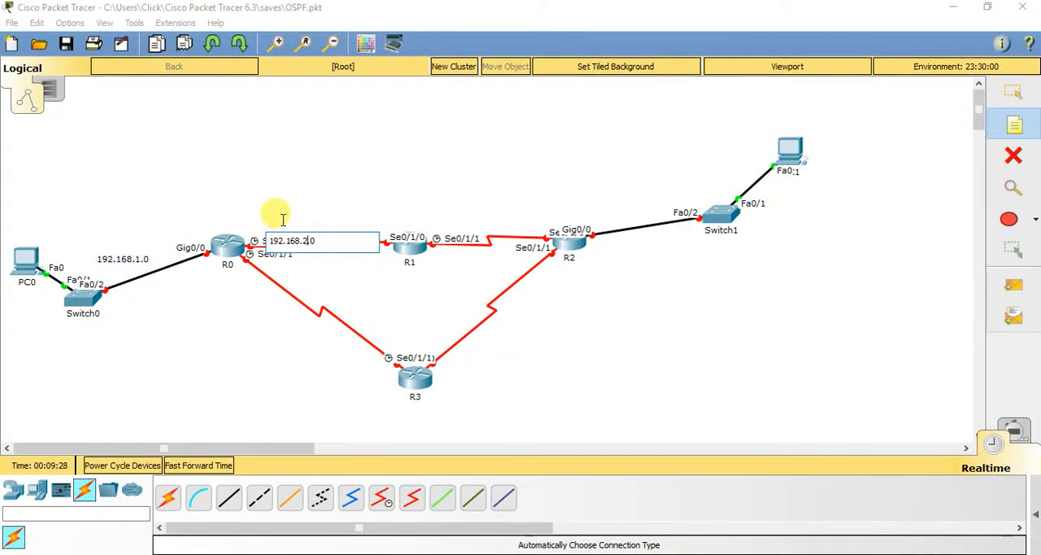
Add network notes 192.168.3.0 above the R1–R2 link and 192.168.4.0 above the R2–Switch1 link
left_click(450, 209)
key("ctrl+v")
key("Left")
key("Left")
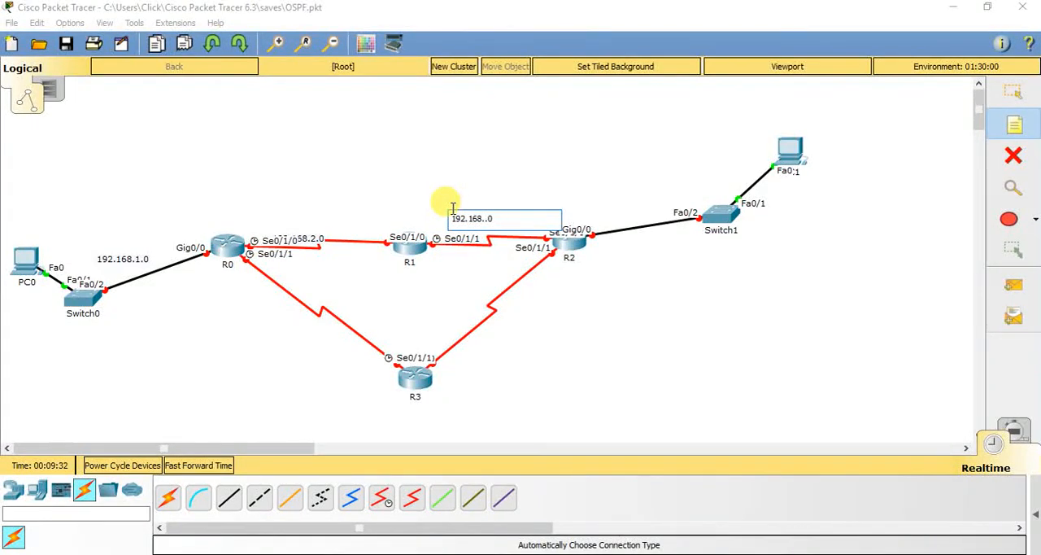
left_click(613, 200)
key("ctrl+v")
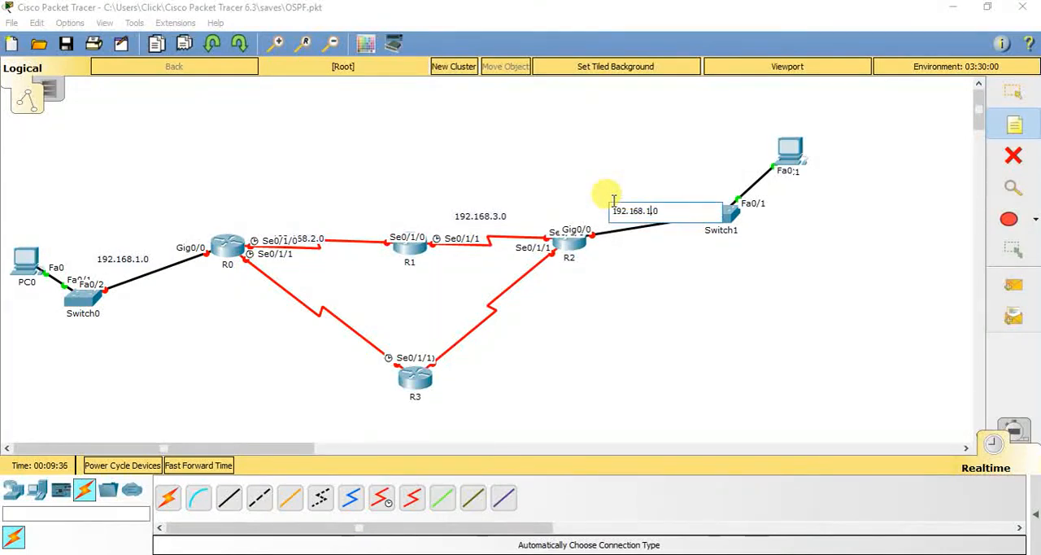
Add network notes 192.168.5.0 beside the R2–R3 link and 192.168.6.0 beside the R0–R3 link, and move the 192.168.2.0 note above the R0–R1 link
left_click(525, 331)
key("ctrl+v")
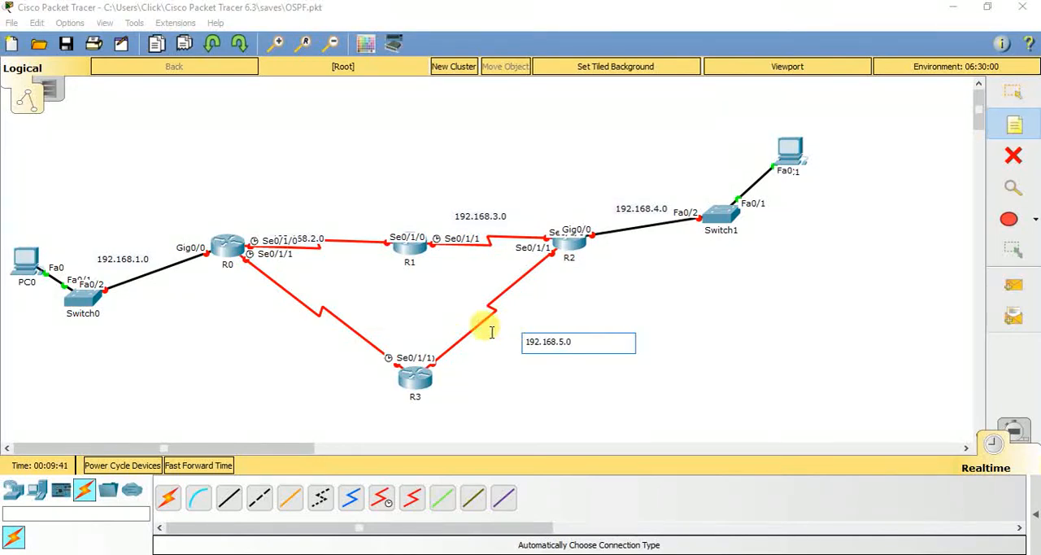
left_click(198, 332)
key("ctrl+v")
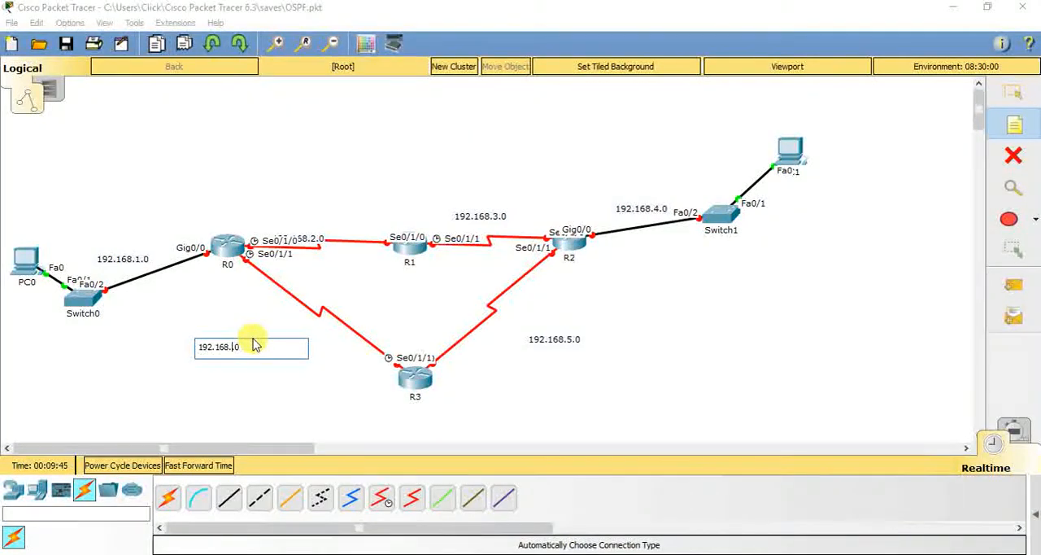
left_click(231, 398)
key("Escape")
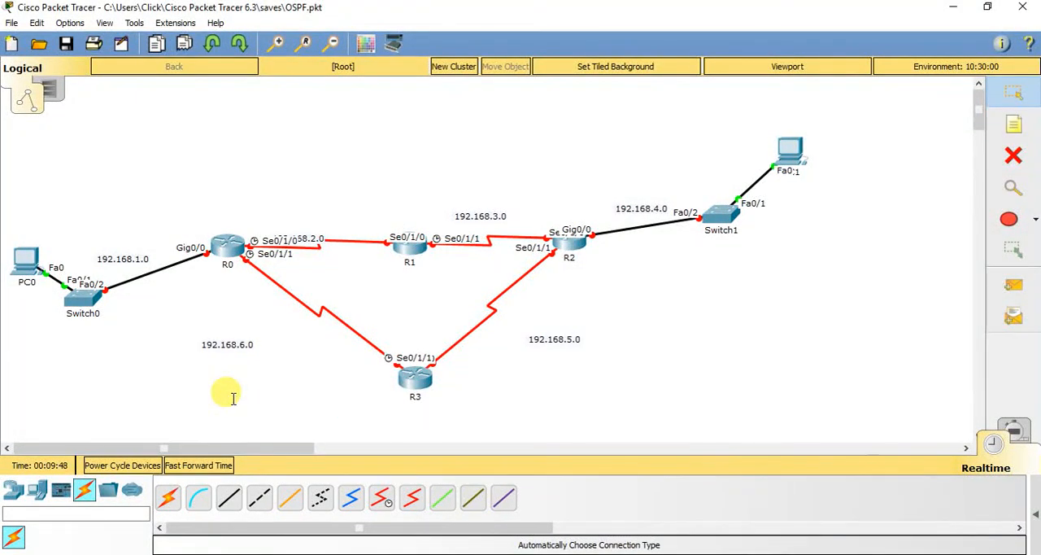
left_click_drag(302, 228, 286, 209)
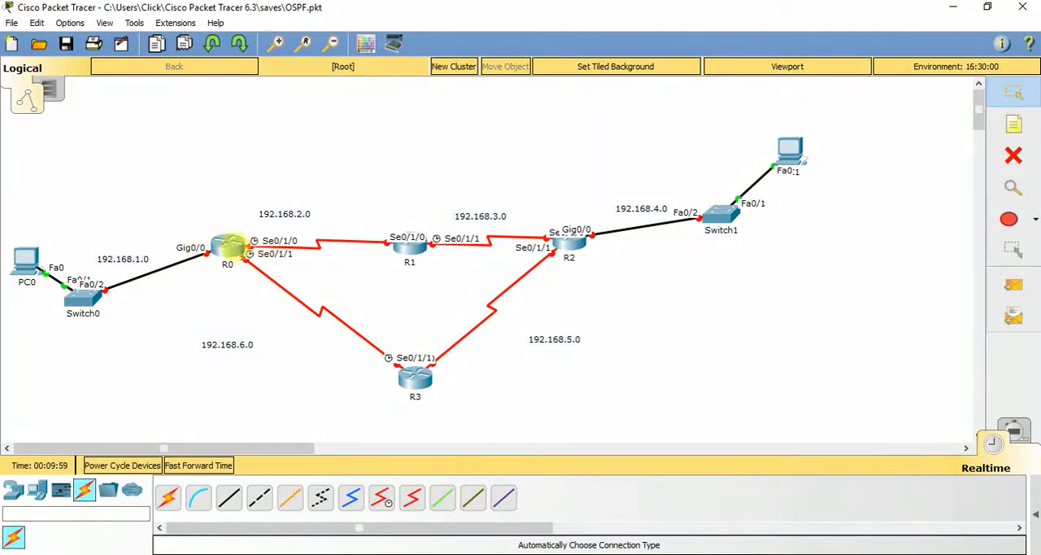
Open R0's command line, answer no to the initial configuration dialog, and enter privileged mode with en
left_click(232, 247)
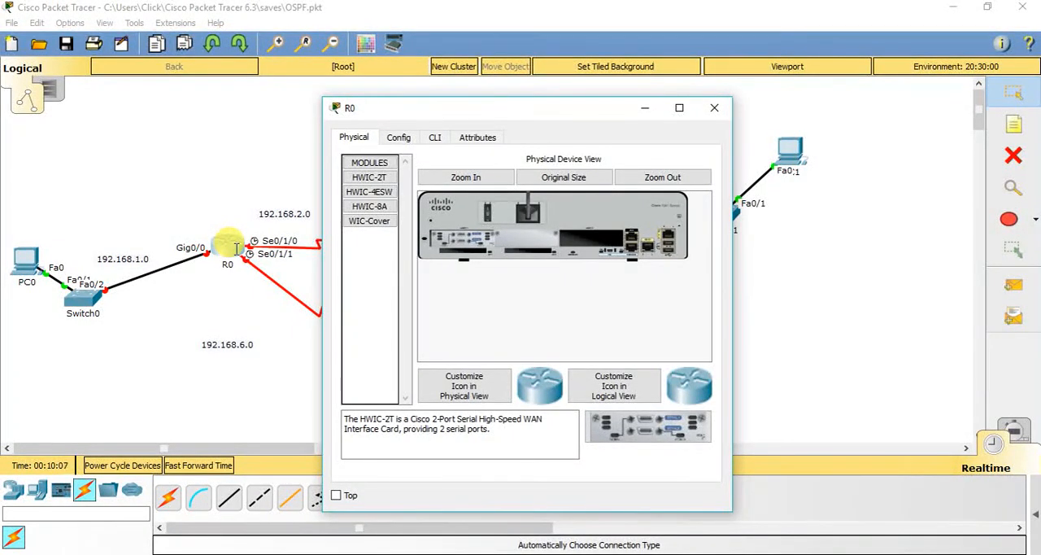
left_click(435, 137)
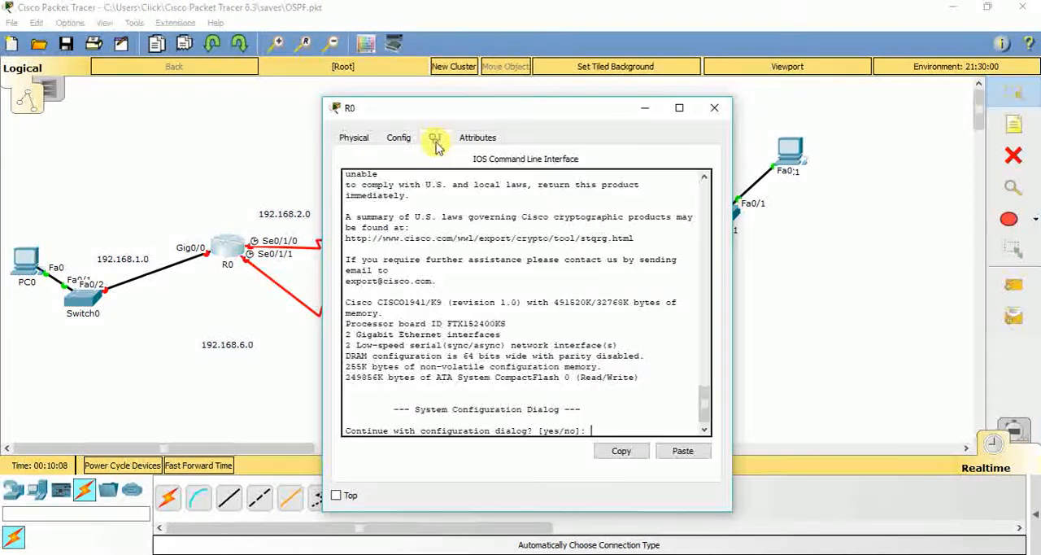
left_click_drag(463, 115, 508, 110)
key("Return")
type("n")
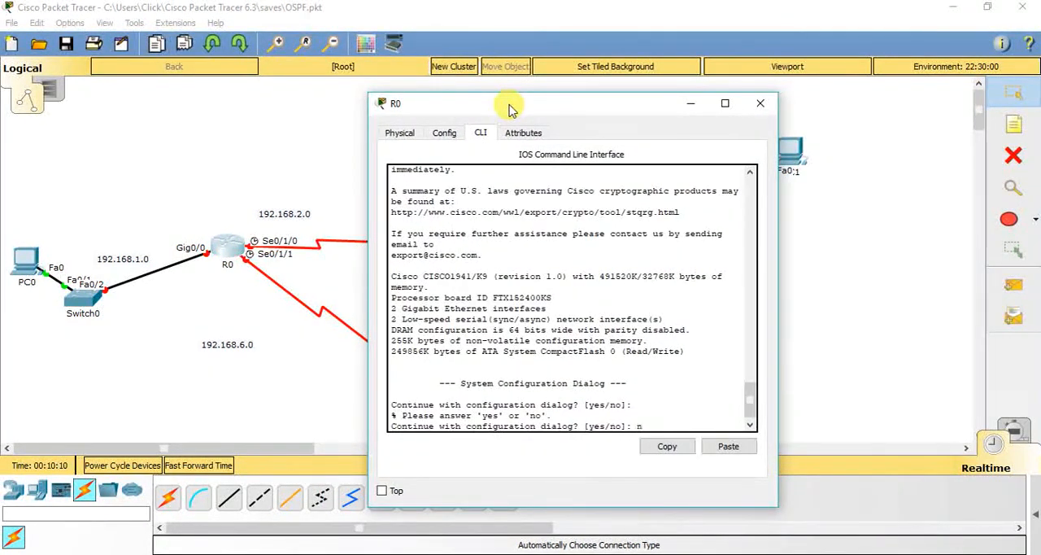
type("o")
key("Return")
key("Return")
type("en")
key("Return")
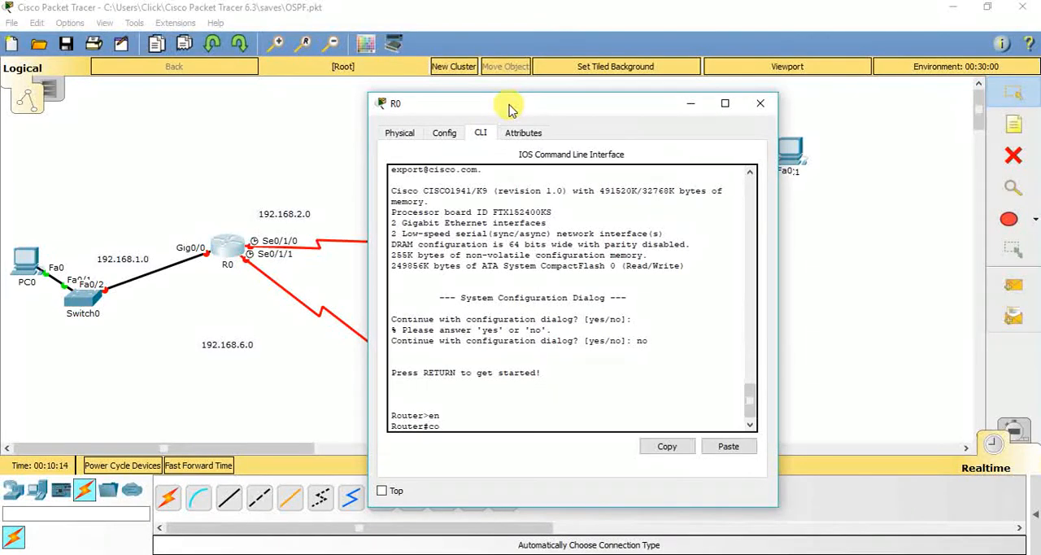
type("coonfig")
key("Return")
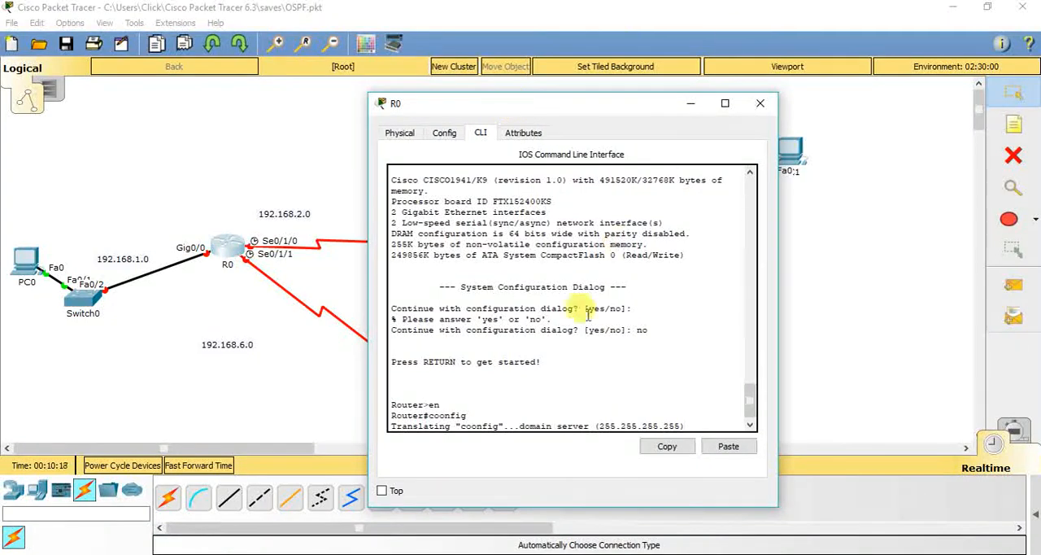
left_click_drag(469, 416, 432, 417)
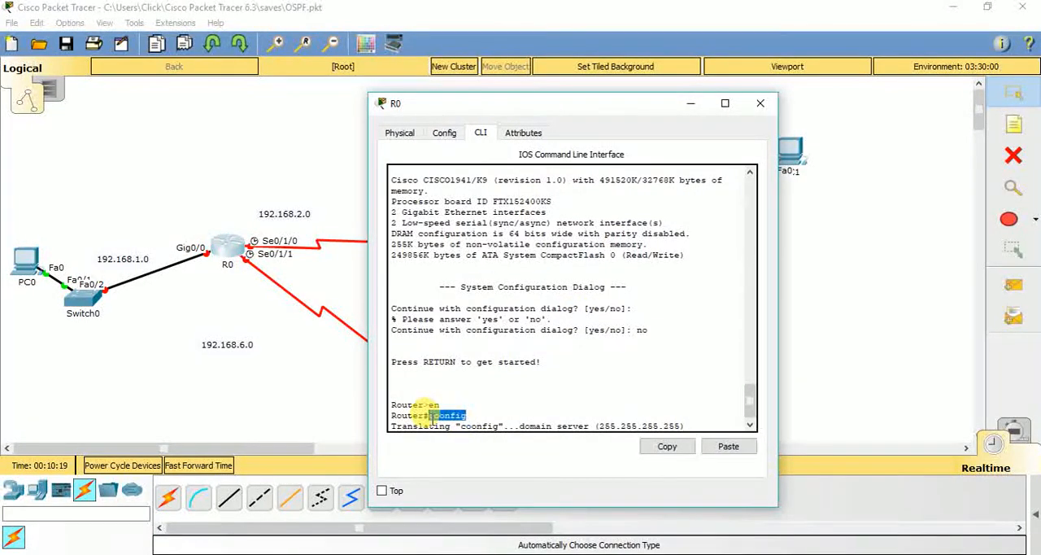
triple_click(454, 425)
left_click(491, 426)
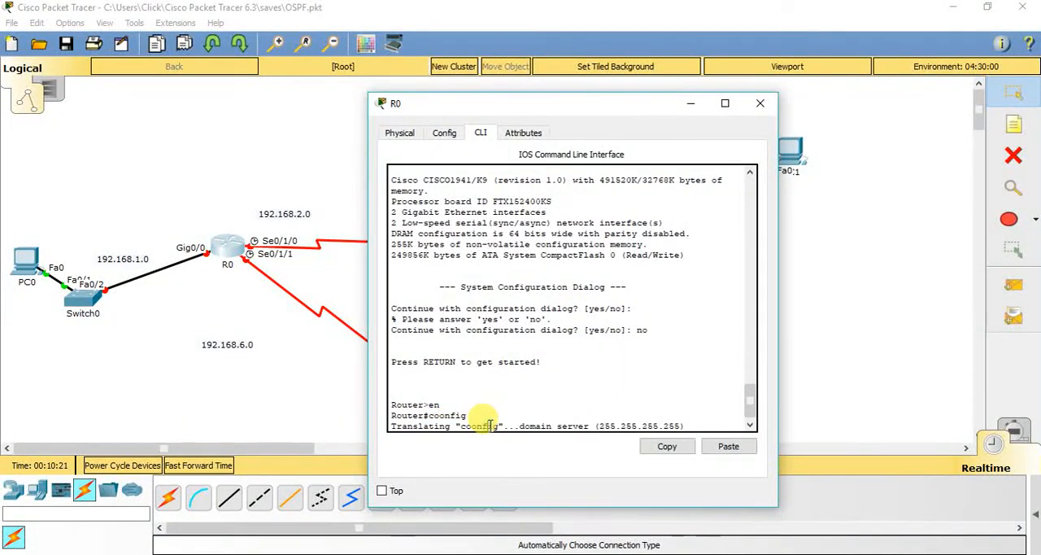
left_click_drag(429, 415, 454, 415)
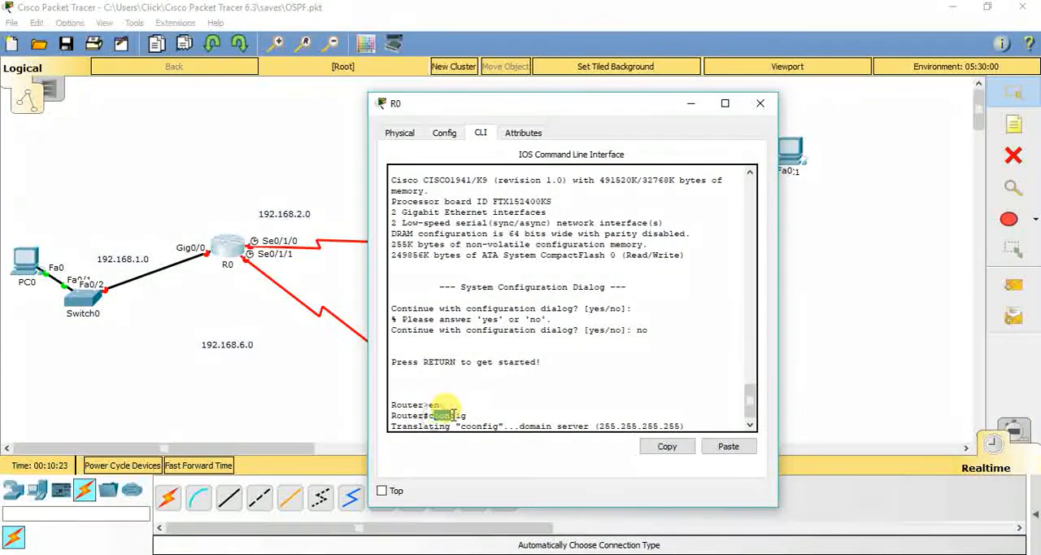
left_click(759, 103)
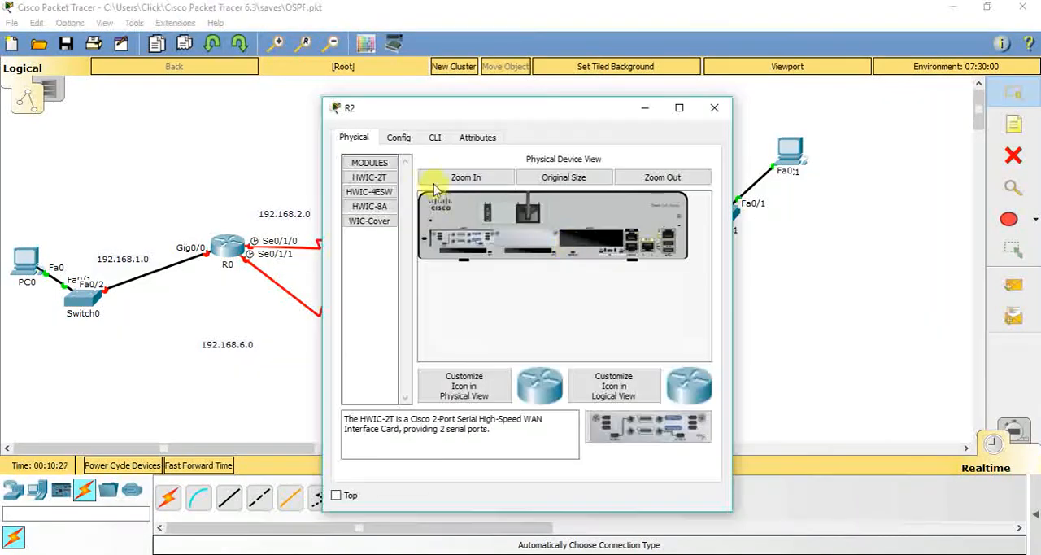
left_click(227, 238)
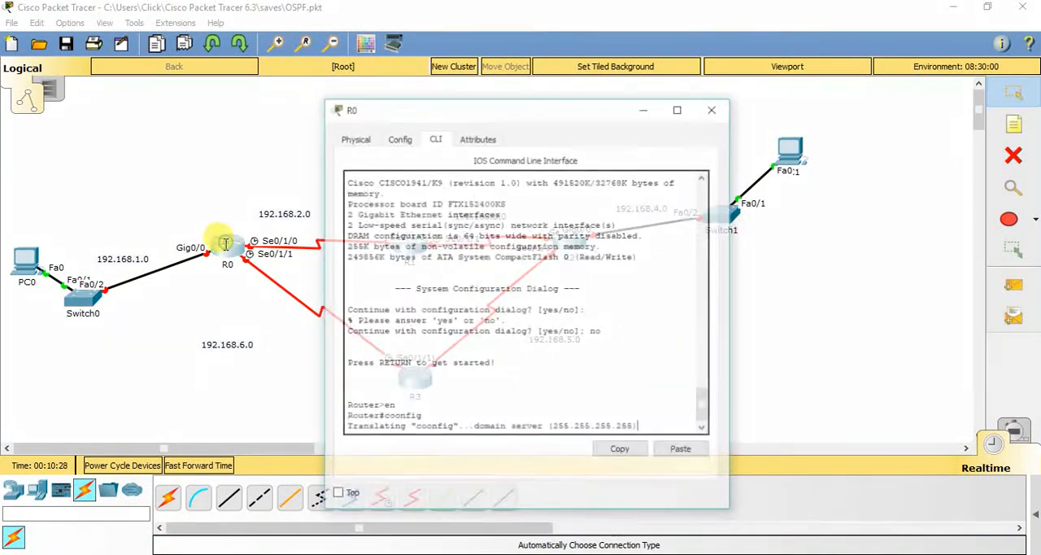
left_click(719, 109)
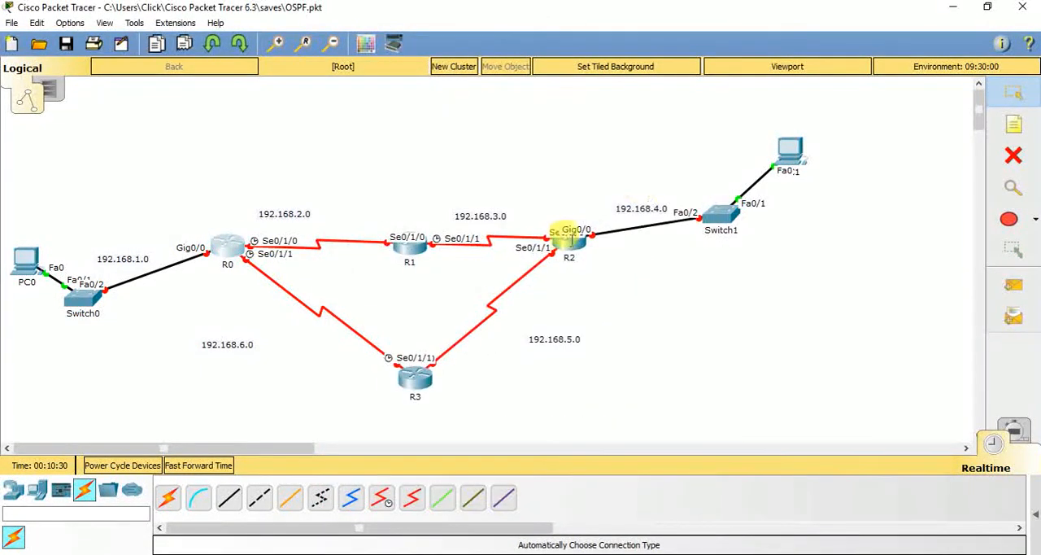
Open R2's command line, enter privileged mode with en, and enter terminal configuration mode with config
left_click(574, 241)
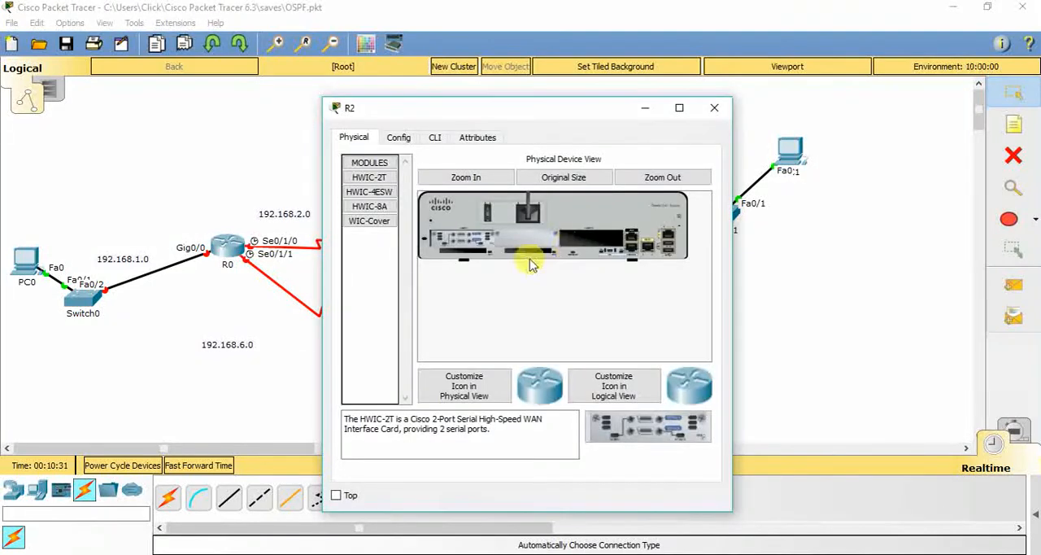
left_click(441, 140)
key("Return")
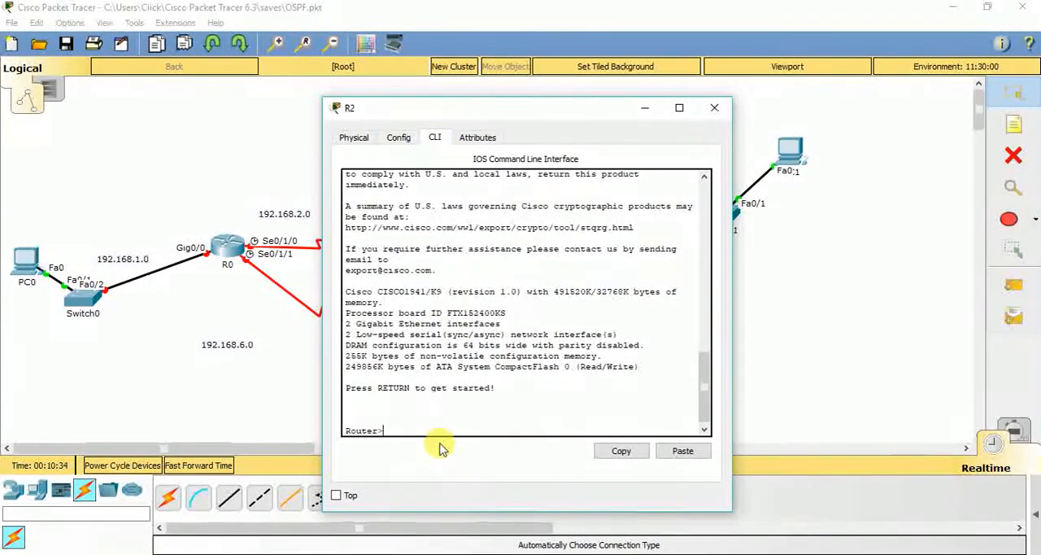
type("en")
key("Return")
type("con")
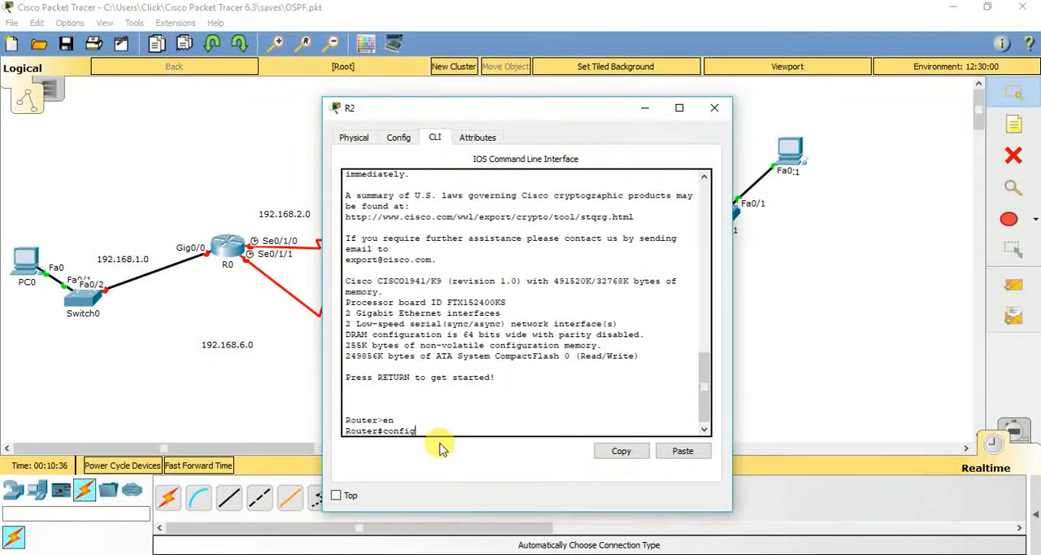
type("fig")
key("Return")
key("Return")
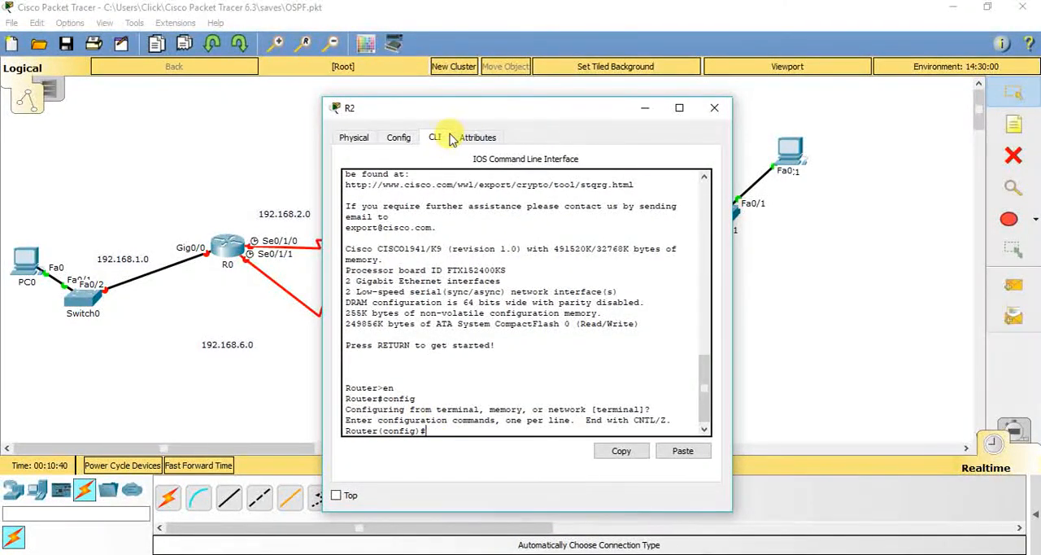
Assign IP address 192.168.4.1 with mask 255.255.255.0 to R2's gig0/0 interface
left_click_drag(453, 116, 158, 96)
type("interface gig0/0")
key("Return")
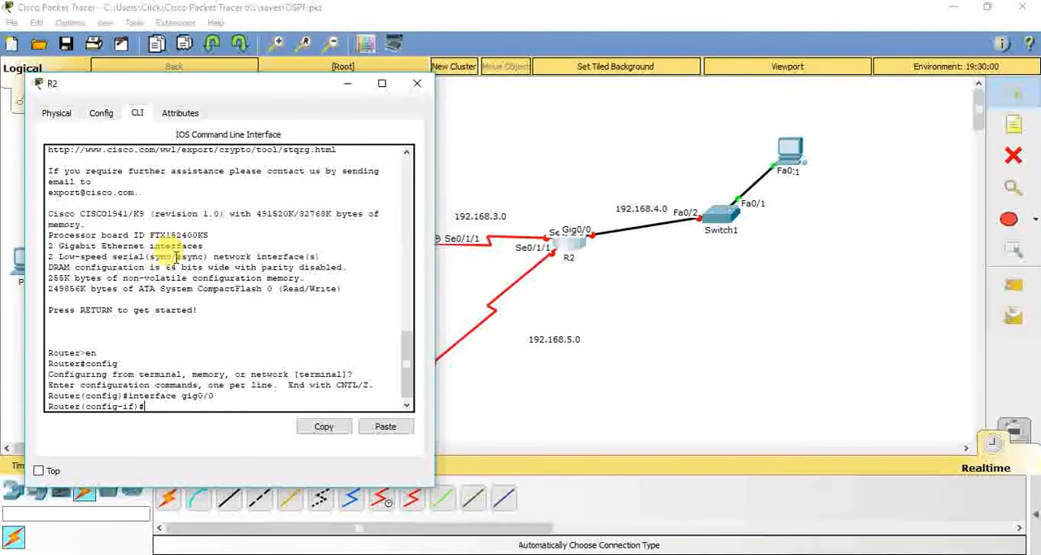
type("ip add")
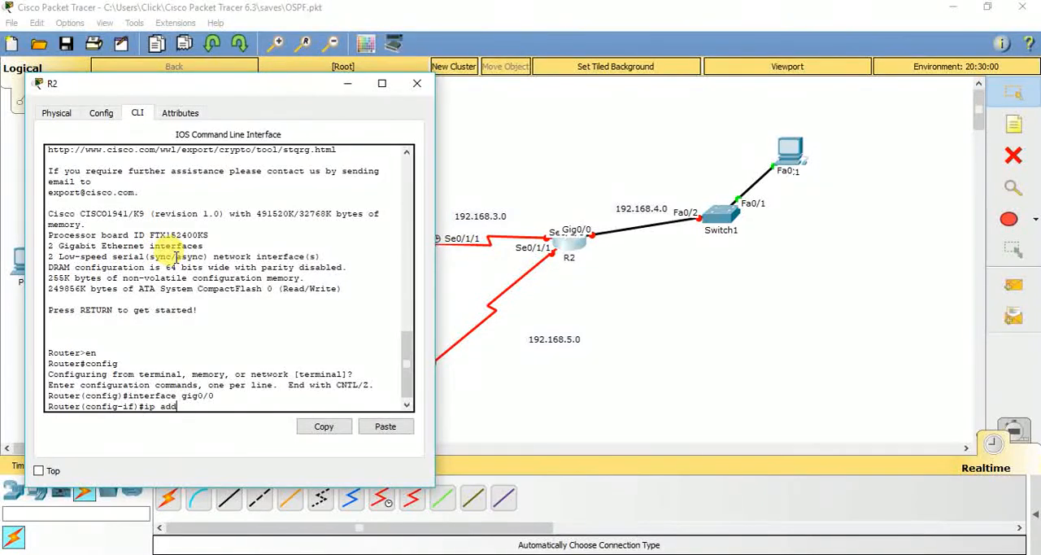
type("ress 192.168.1.1 255.255.255.0")
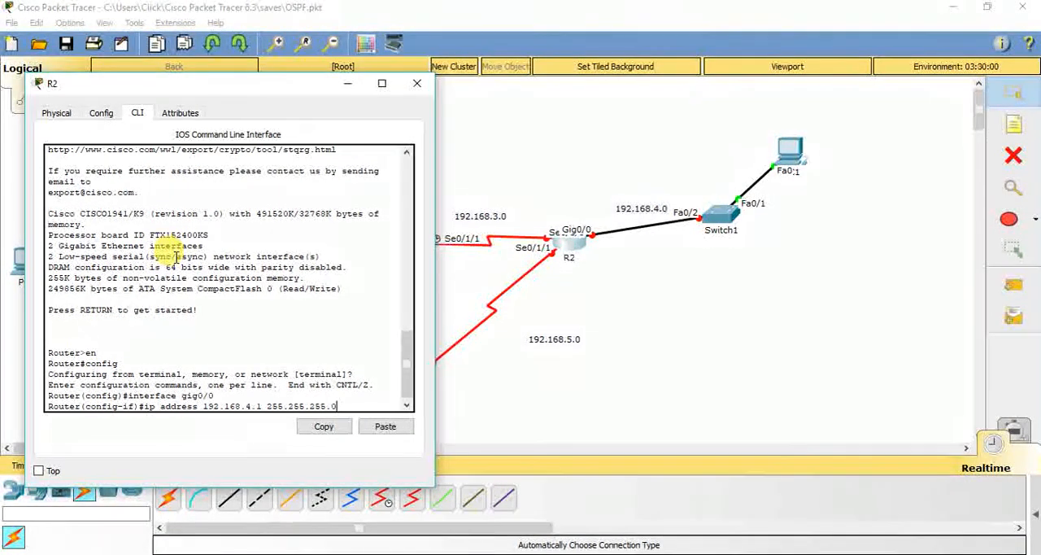
key("Return")
Enable R2's gig0/0 interface with the no shutdown command
type("no shutdo")
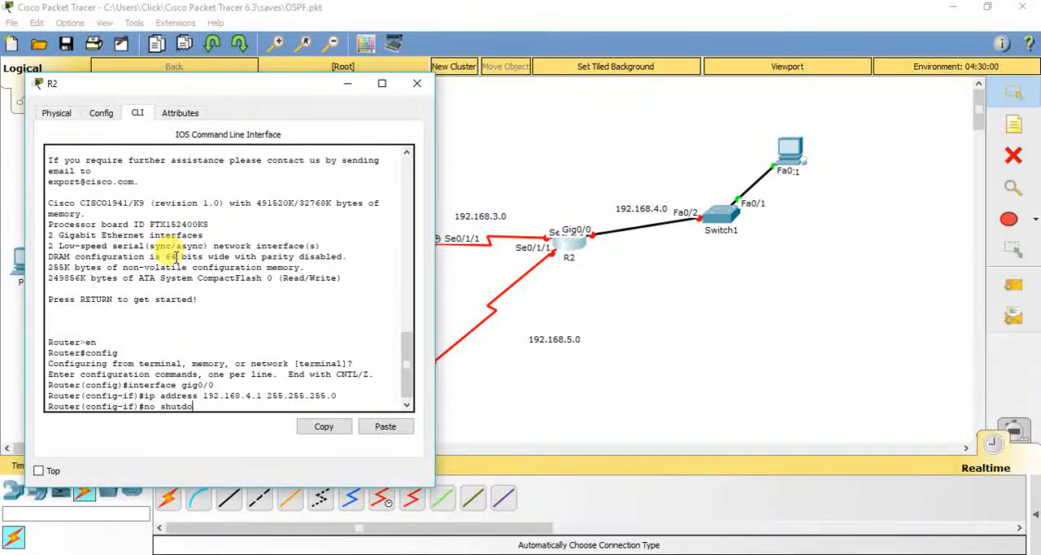
type("wn")
key("Return")
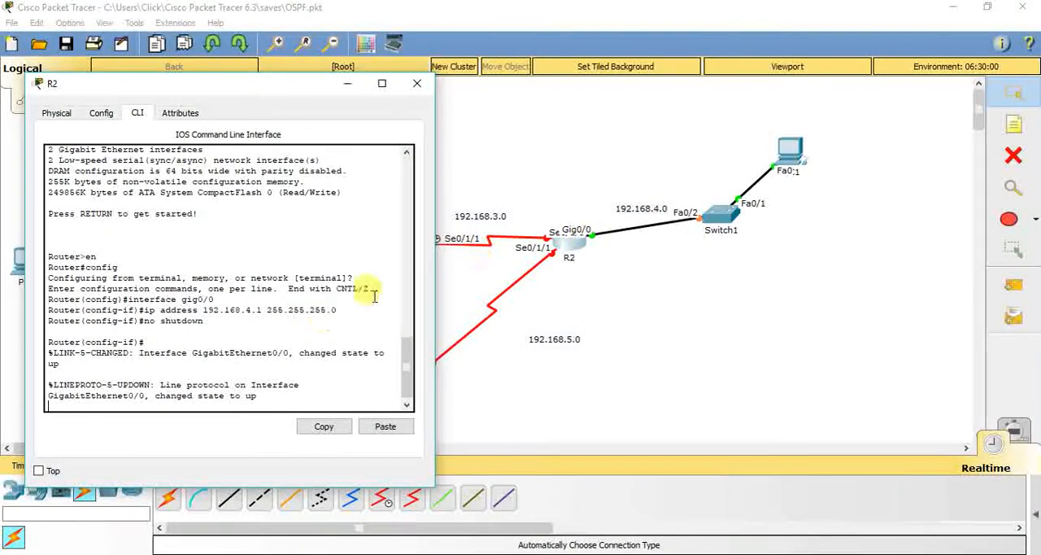
key("Return")
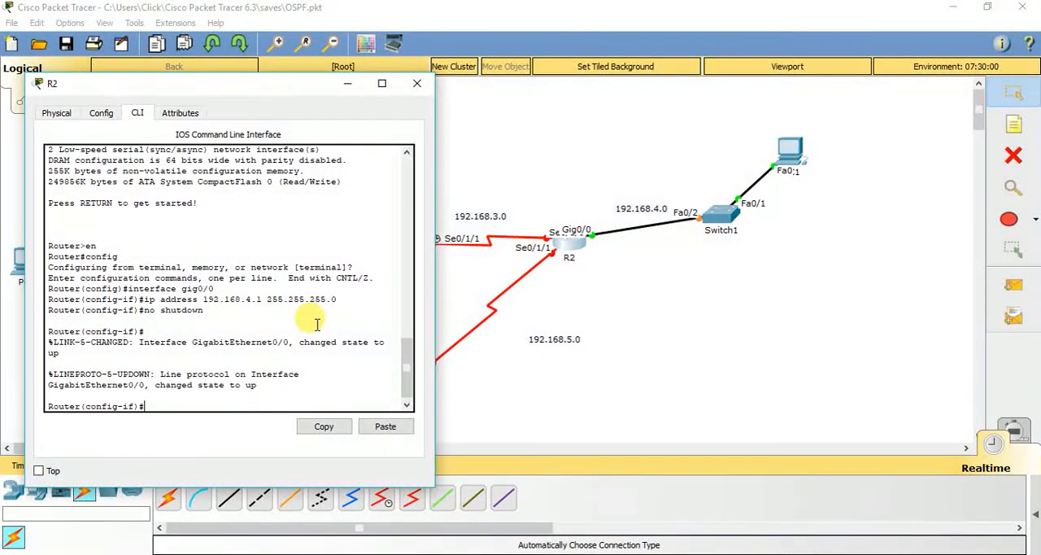
Assign IP address 192.168.3.1 with mask 255.255.255.0 to R2's se0/1/0 interface and enable it with no shutdown
type("exit")
key("Return")
type("interface se")
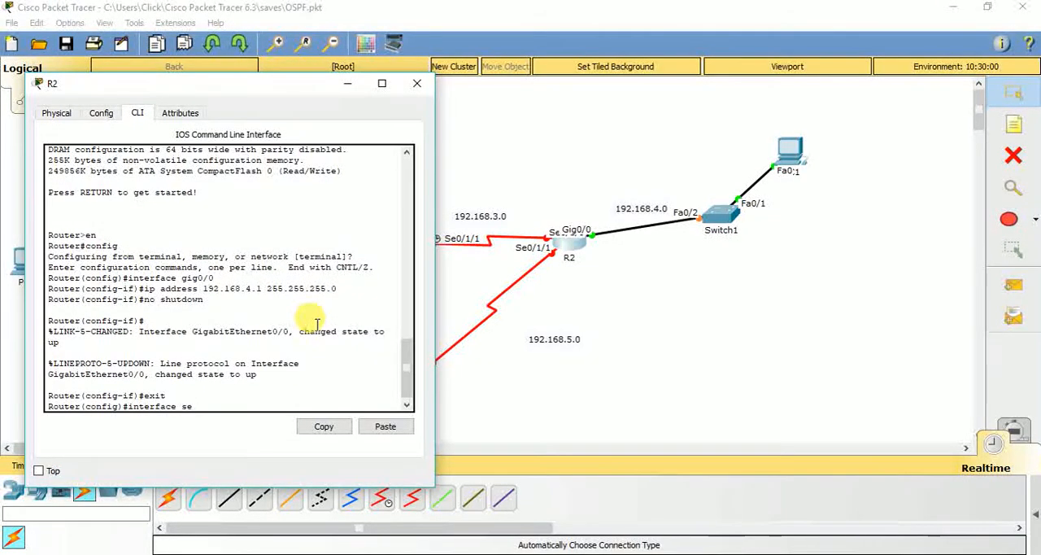
type("0/1/0")
key("Return")
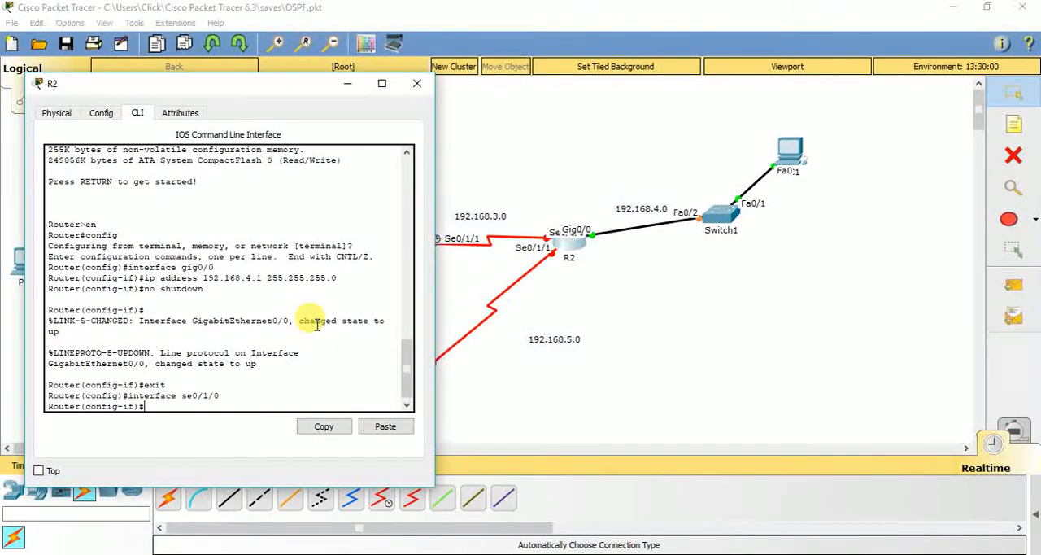
type("ip address 192.167")
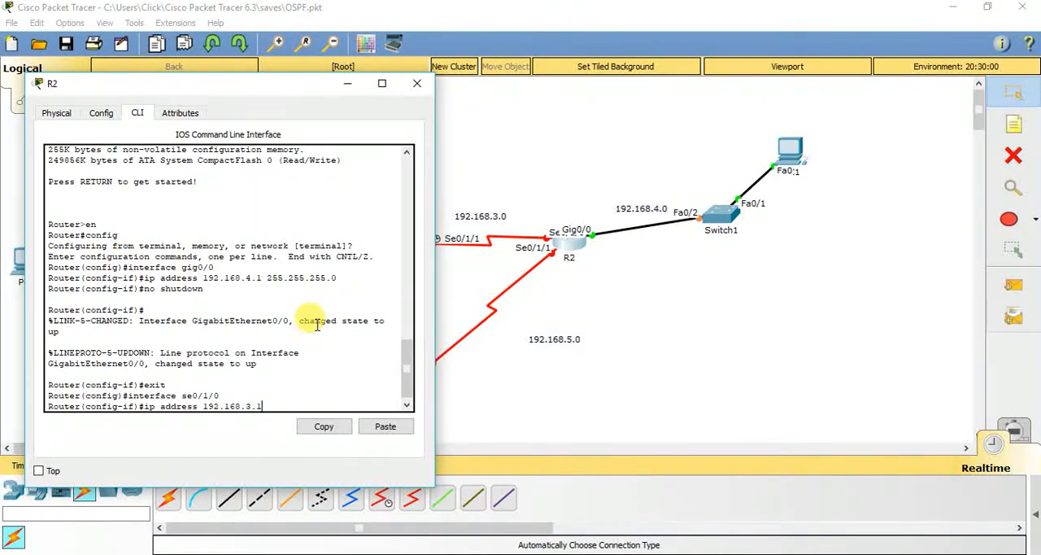
type("255.255.255.0")
key("Return")
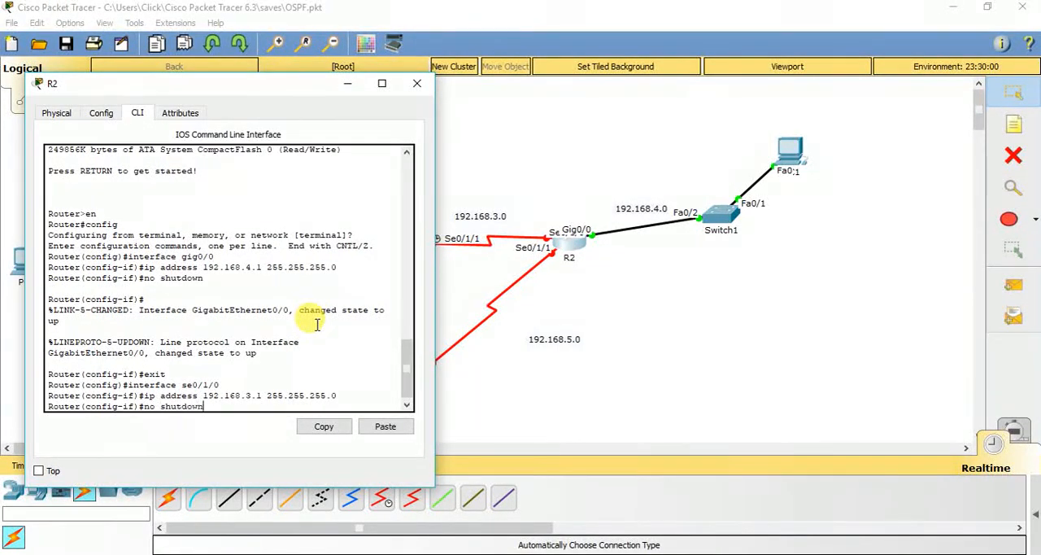
key("Return")
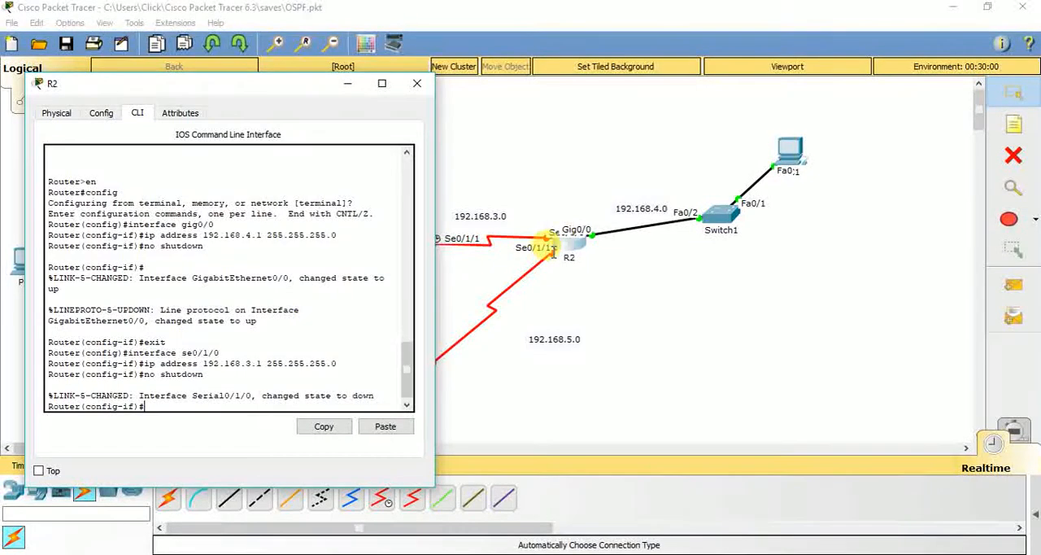
Move R2 slightly lower in the topology so its link and port labels are spread out
left_click(568, 244)
left_click_drag(568, 245, 565, 277)
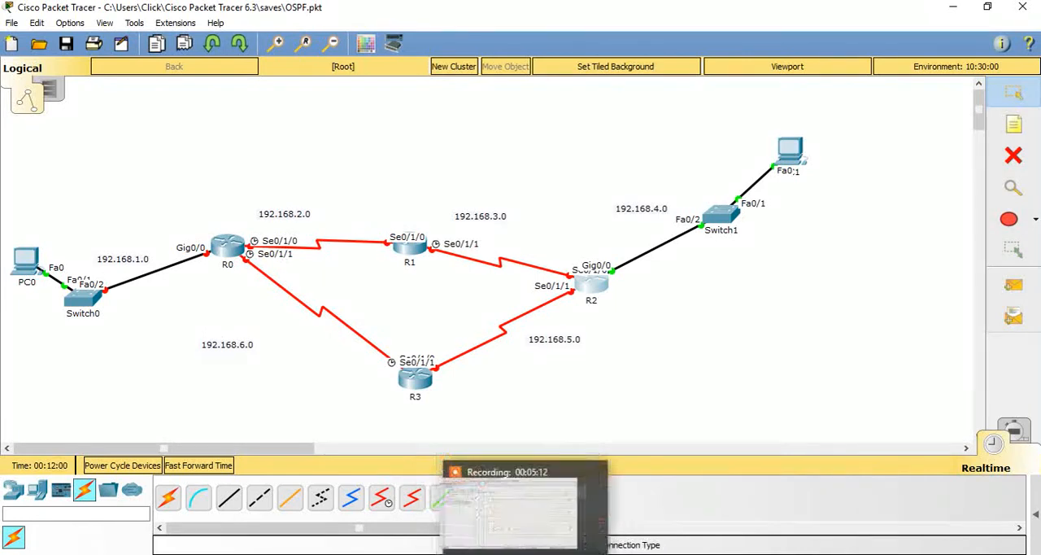
left_click(526, 553)
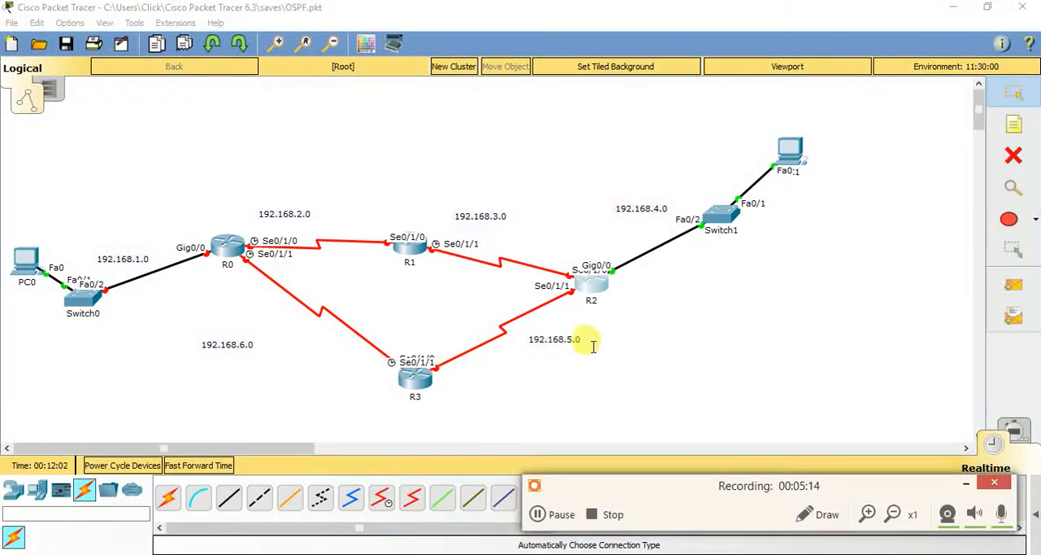
Open R2's command line and enter configuration mode for interface se0/1/1
left_click(585, 288)
left_click(586, 289)
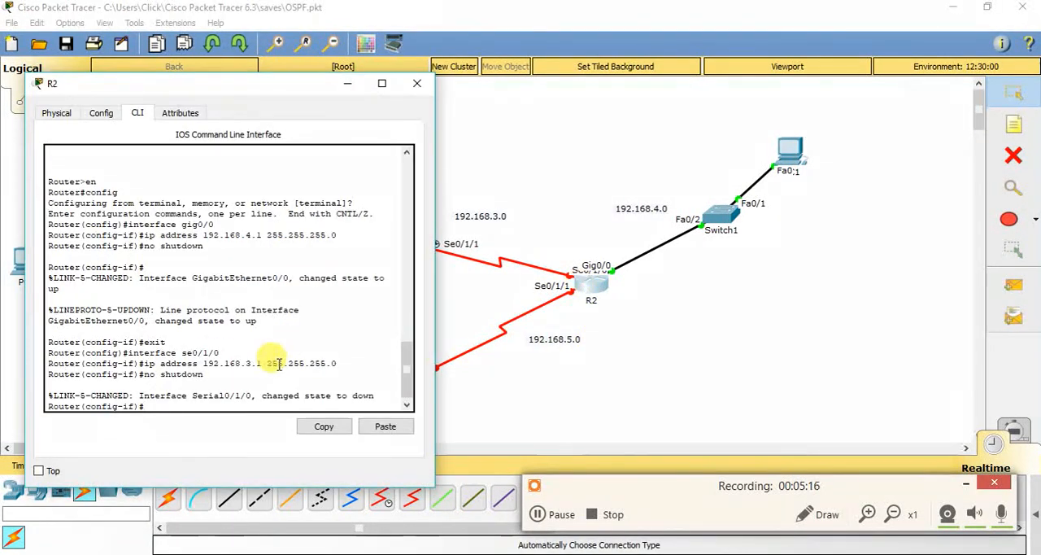
left_click_drag(260, 103, 228, 70)
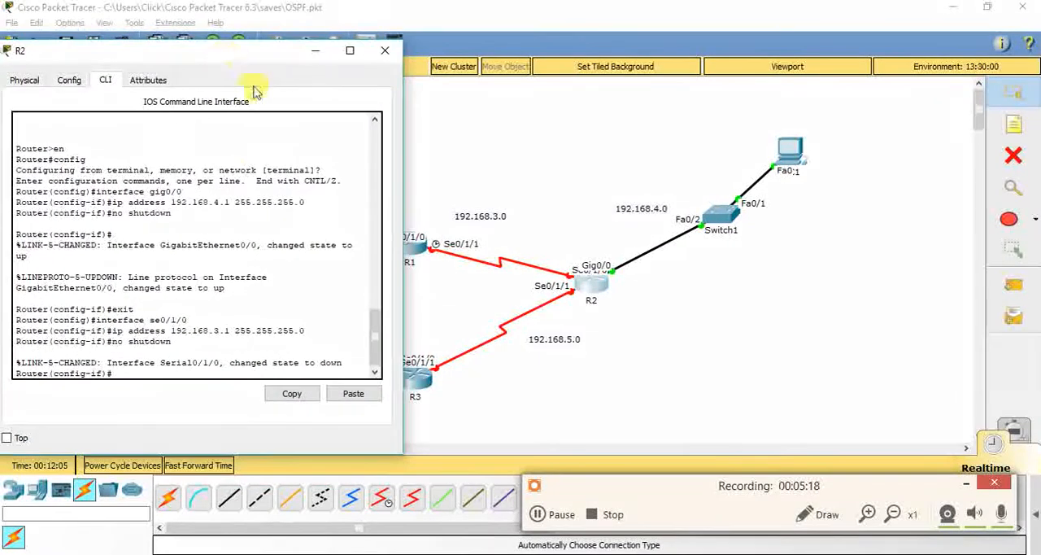
type("inter")
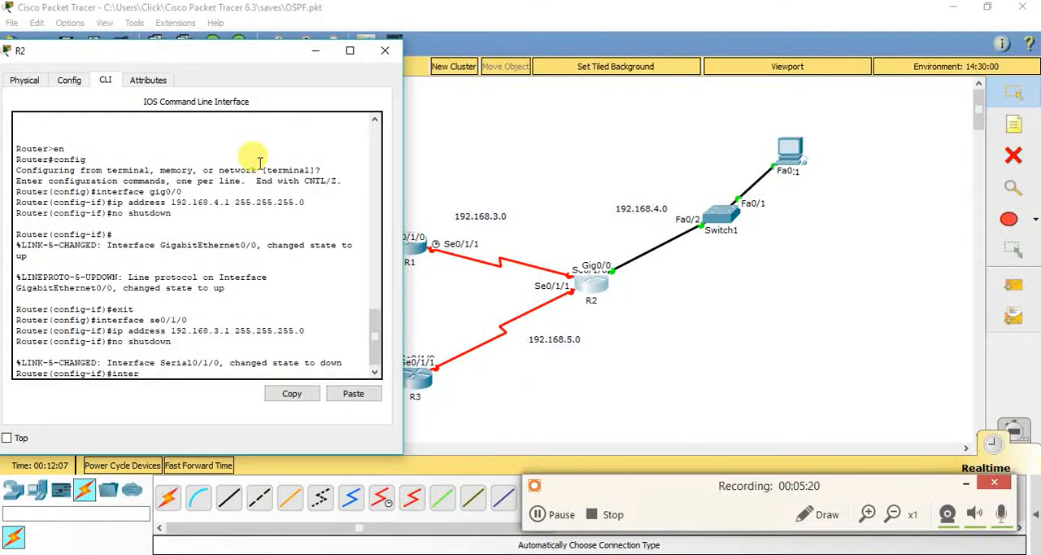
type("face se0/1/1")
key("Return")
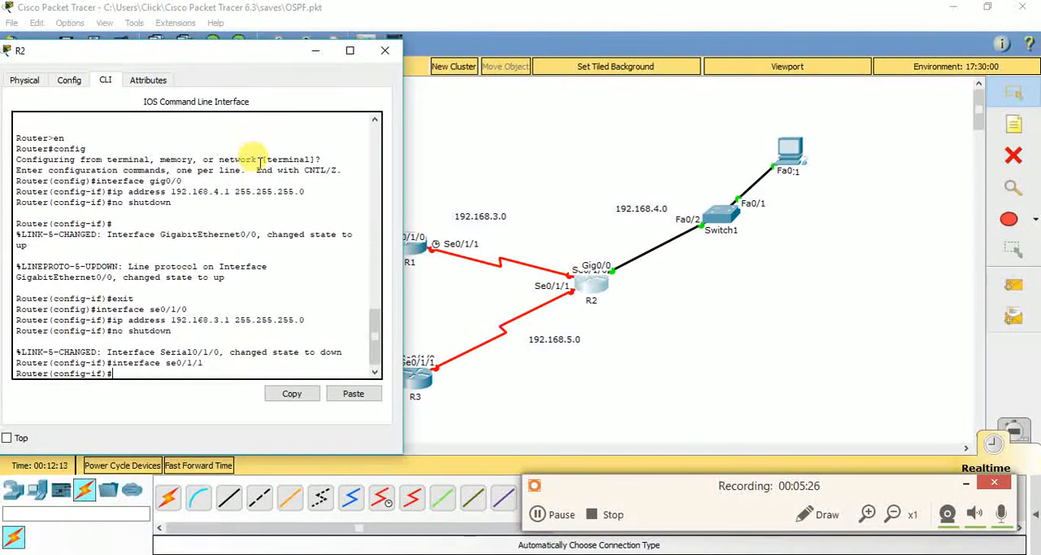
Assign IP address 192.168.5.1 with mask 255.255.255.0 to R2's se0/1/1 interface
type("ip add")
key("Up")
key("Up")
key("Up")
key("Left")
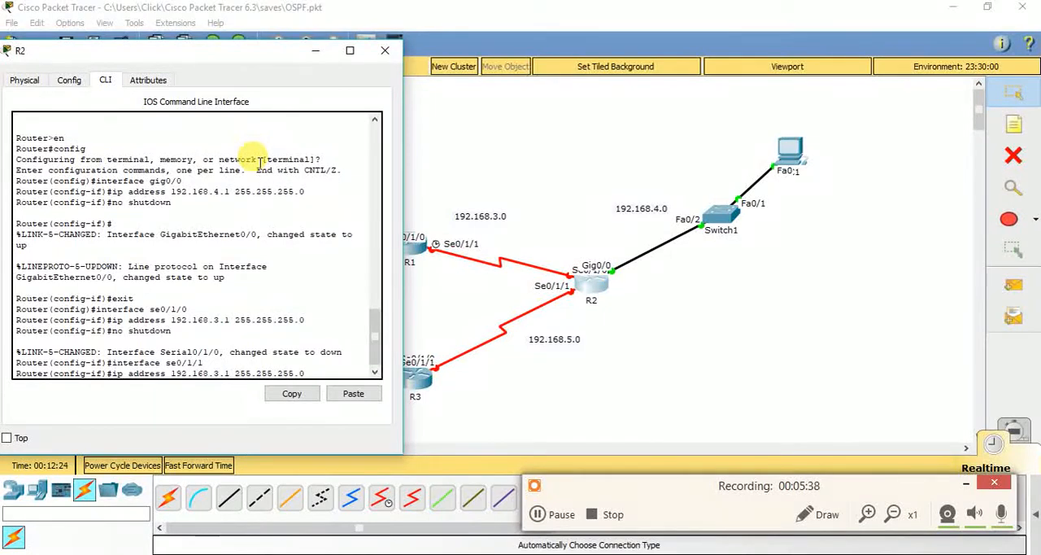
key("BackSpace")
type("5")
key("Return")
Enable R2's se0/1/1 interface with the no shutdown command and close R2's window
key("Up")
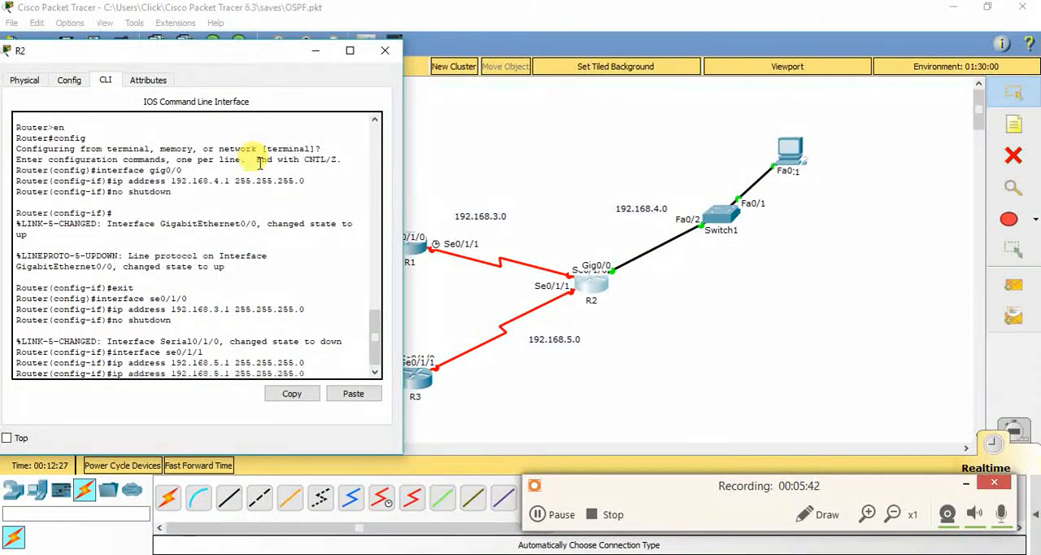
key("Down")
key("Up")
key("Up")
key("Up")
key("Return")
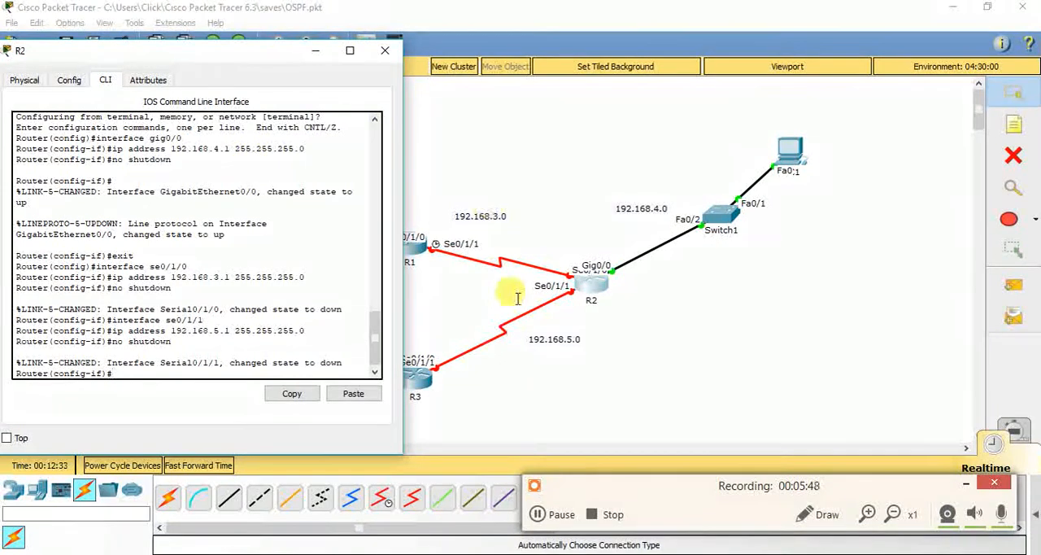
left_click(385, 51)
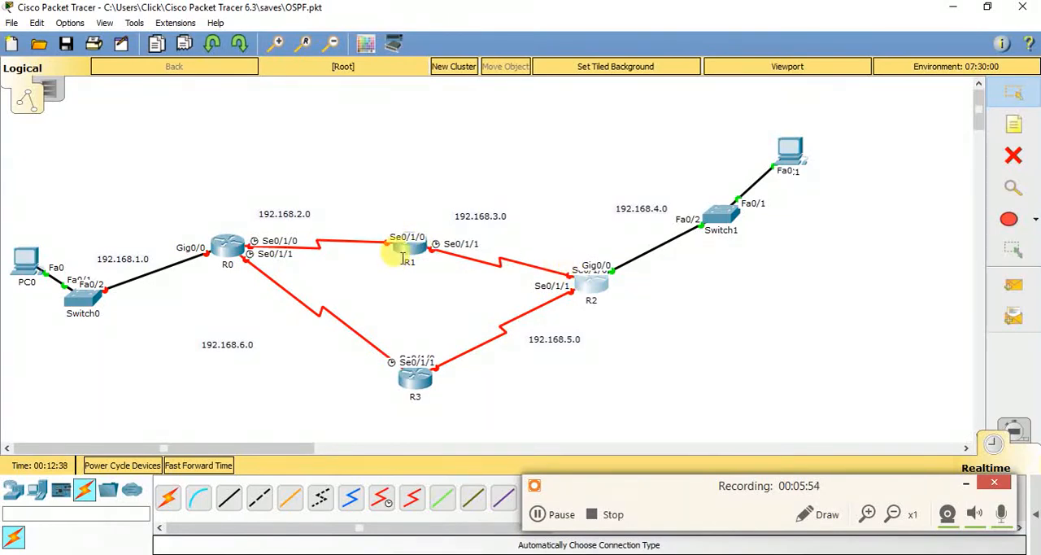
Move R1 well above R0 and R2 so that its links and port labels are spread out
left_click(408, 255)
left_click_drag(472, 111, 113, 73)
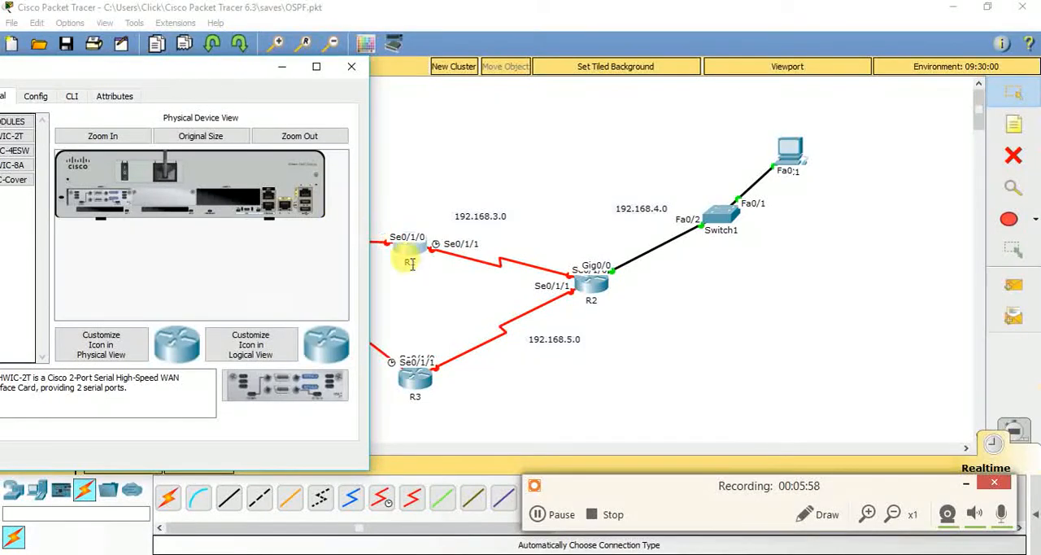
left_click_drag(410, 256, 404, 124)
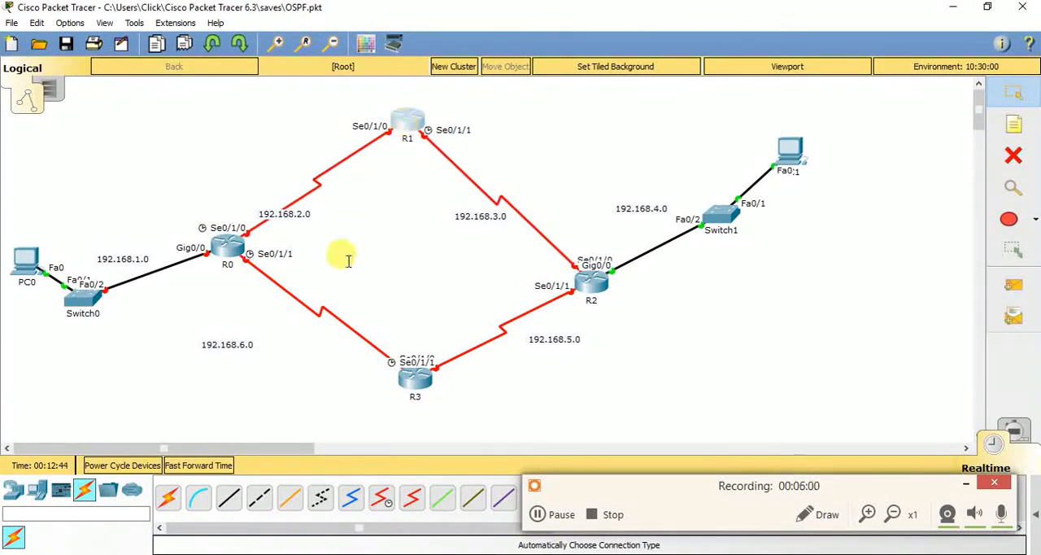
Open R1's command line and enter global configuration mode with en and config
key("alt+Tab")
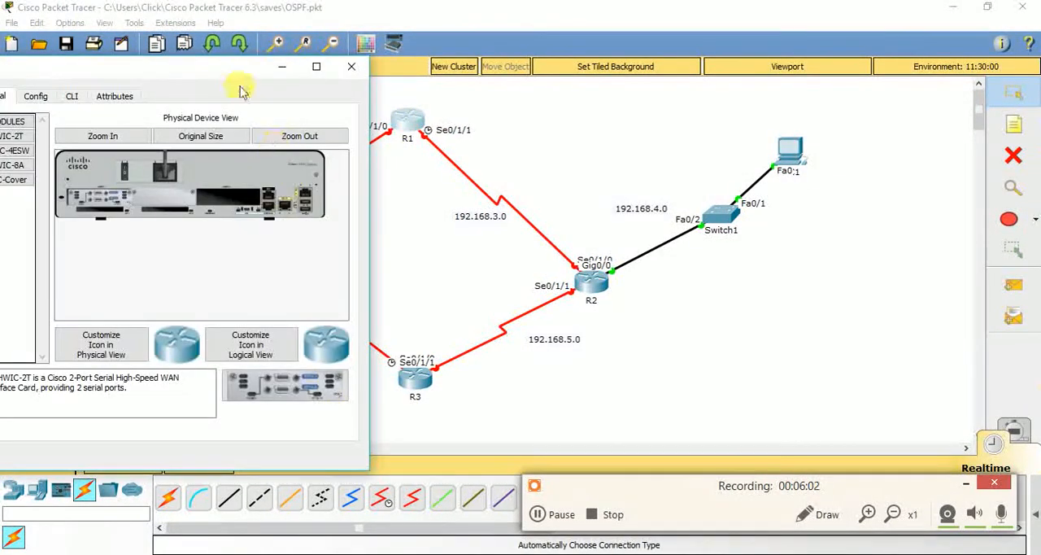
left_click_drag(223, 64, 239, 72)
left_click_drag(333, 79, 864, 97)
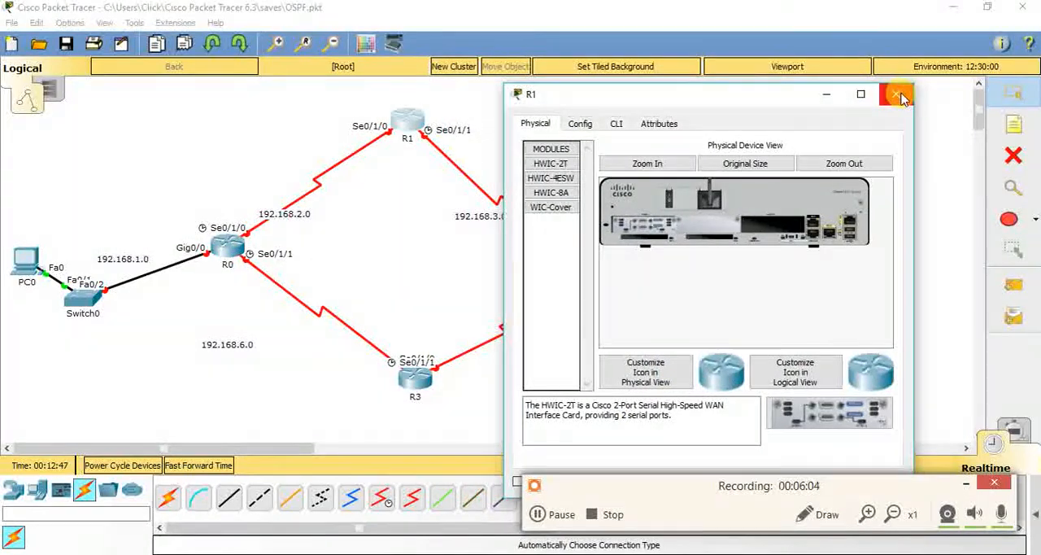
left_click(617, 122)
key("Return")
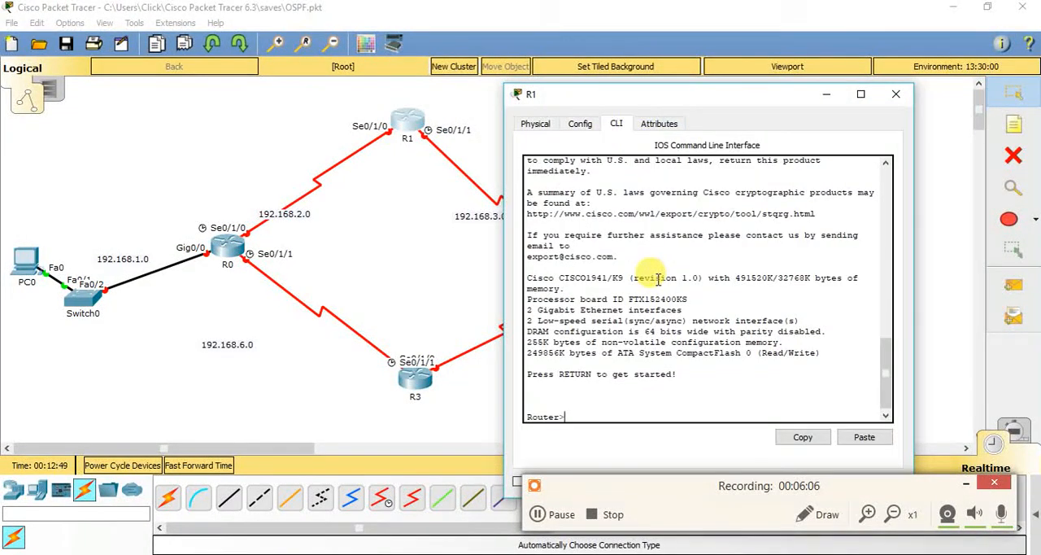
type("en")
key("Return")
type("config")
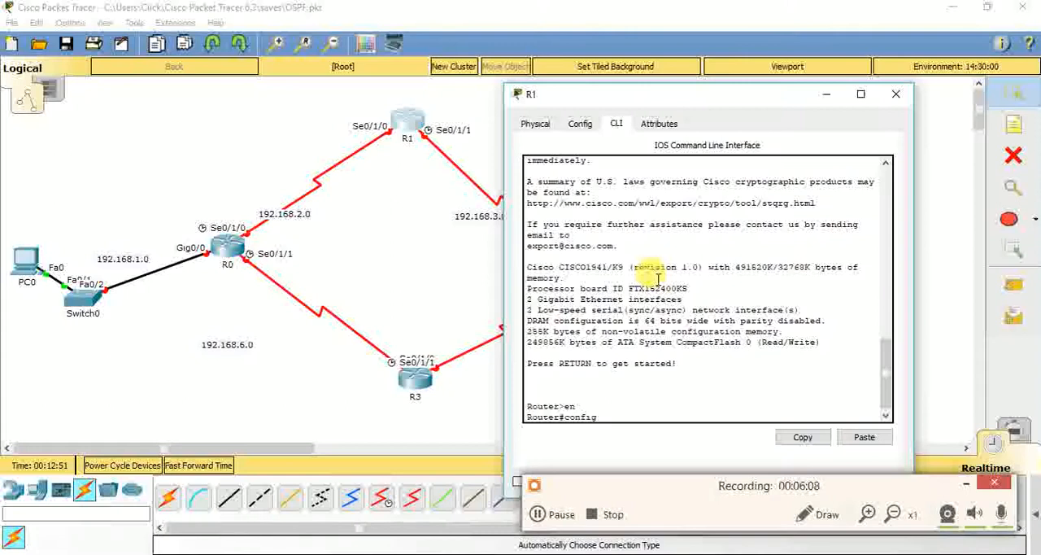
key("Return")
key("Return")
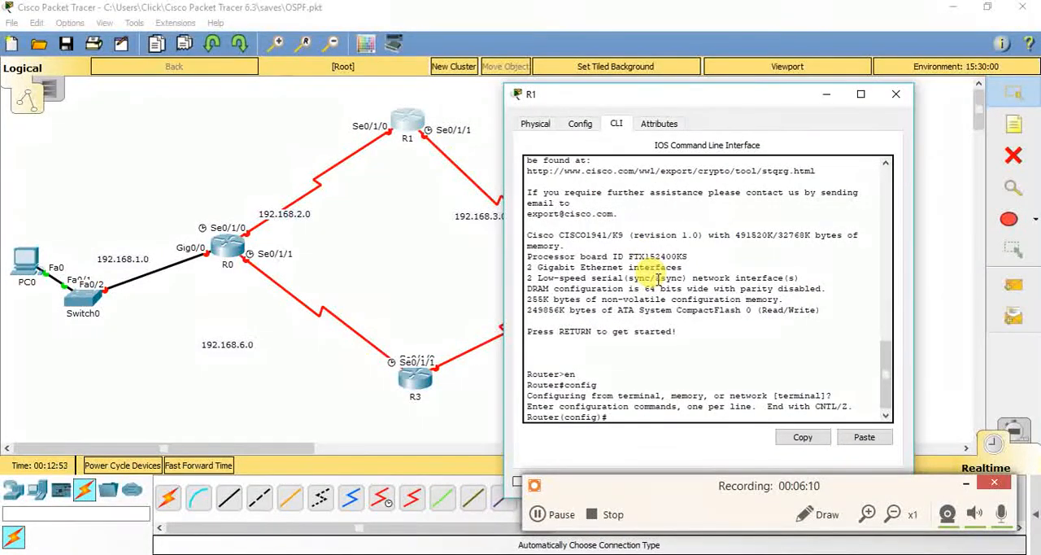
Assign IP address 192.168.3.2 with mask 255.255.255.0 to R1's se0/1/1 interface
type("interface se0/1/")
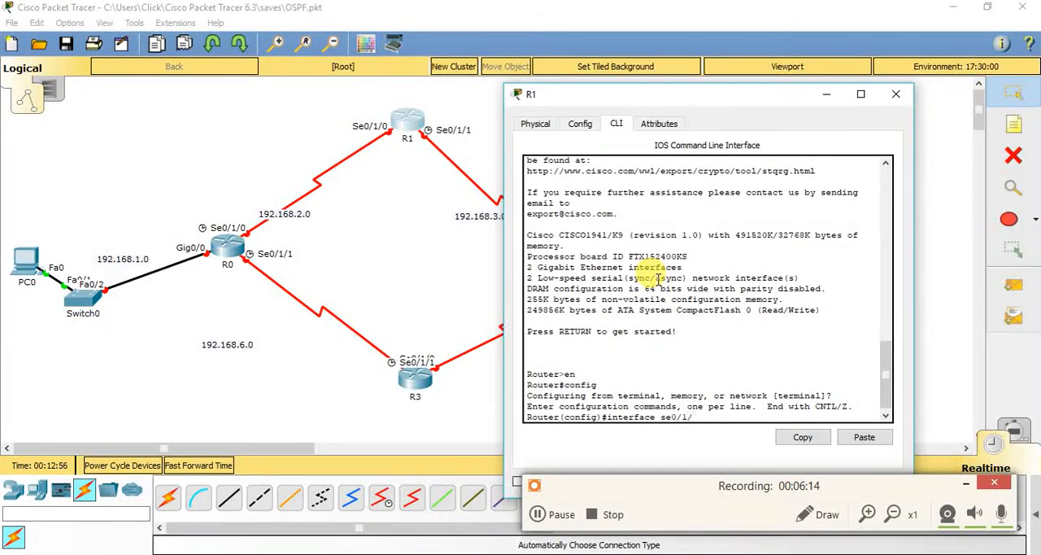
type("1")
key("Return")
type("ip")
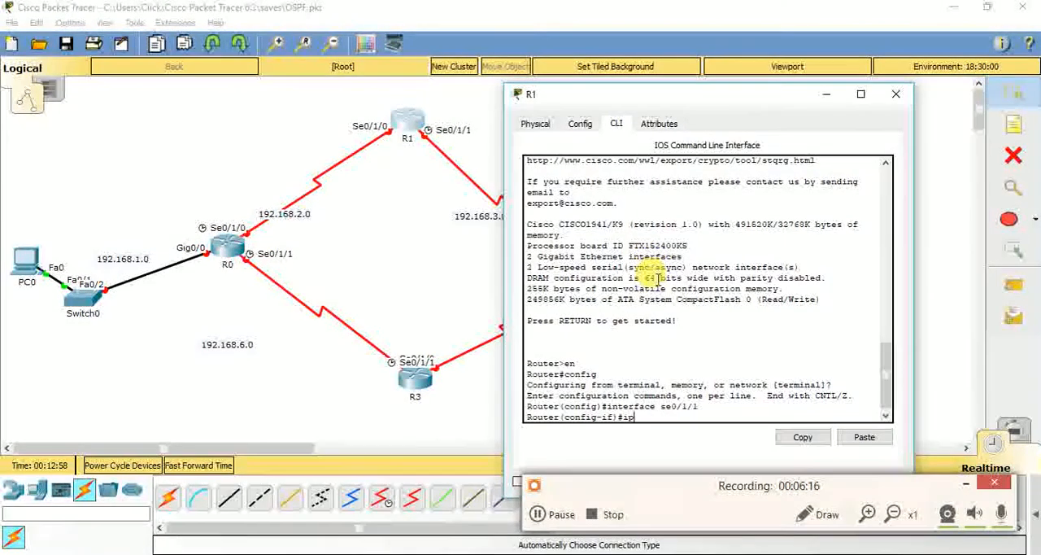
type(" address 192.168.")
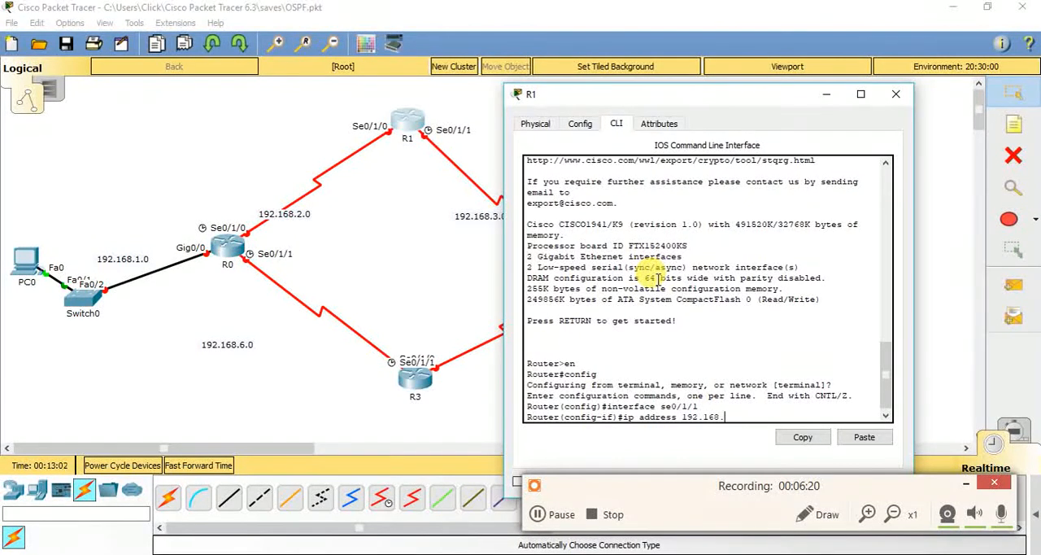
type("3.2 255.255.255.0")
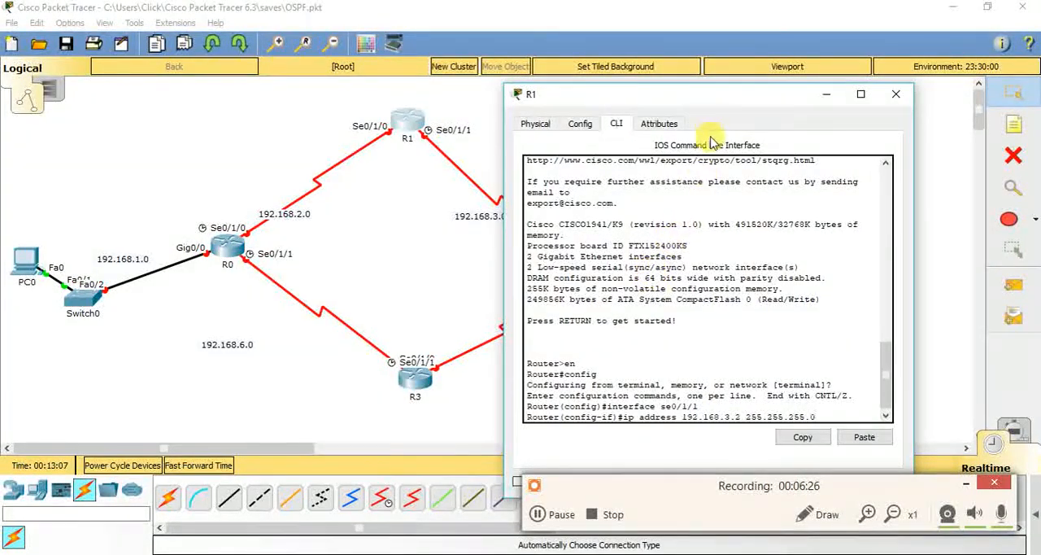
left_click_drag(713, 103, 196, 103)
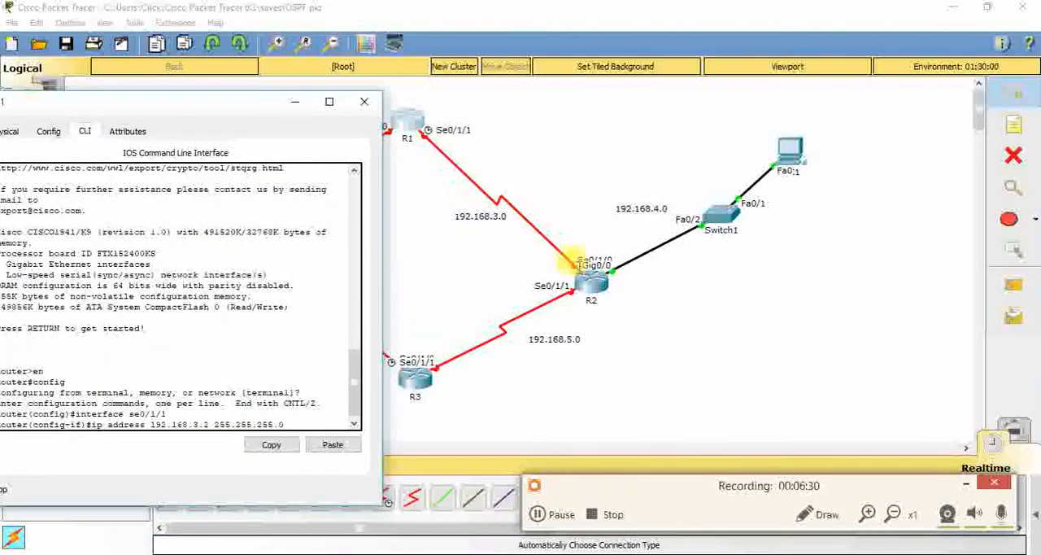
left_click_drag(230, 109, 840, 72)
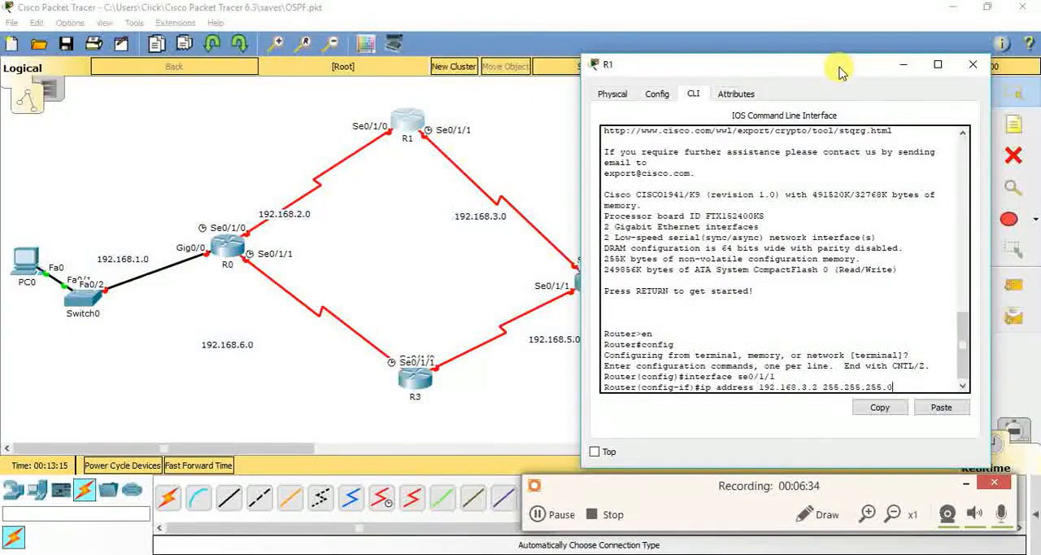
key("Return")
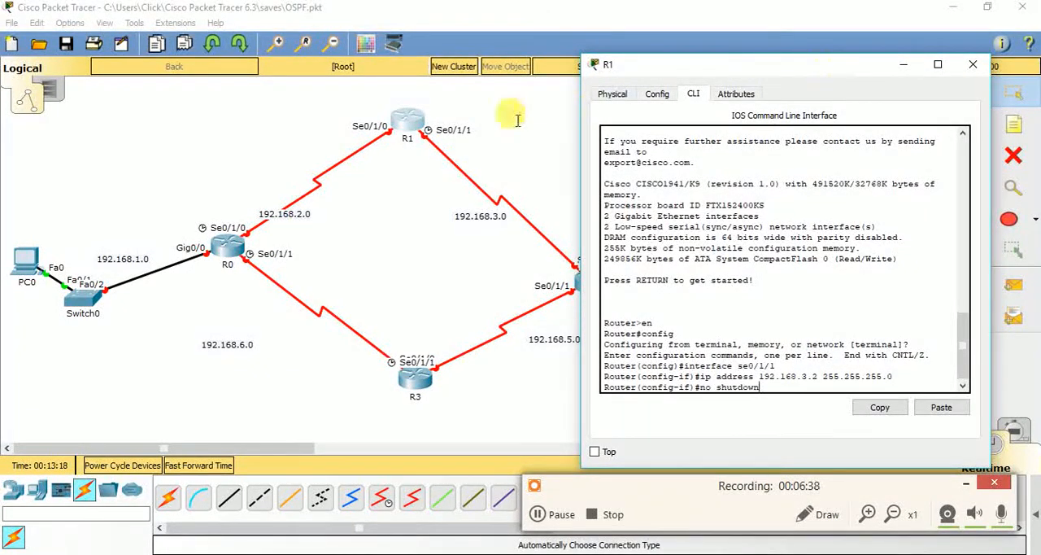
Enable R1's se0/1/1 interface with the no shutdown command and return to the topology
type("no shutdown")
key("Return")
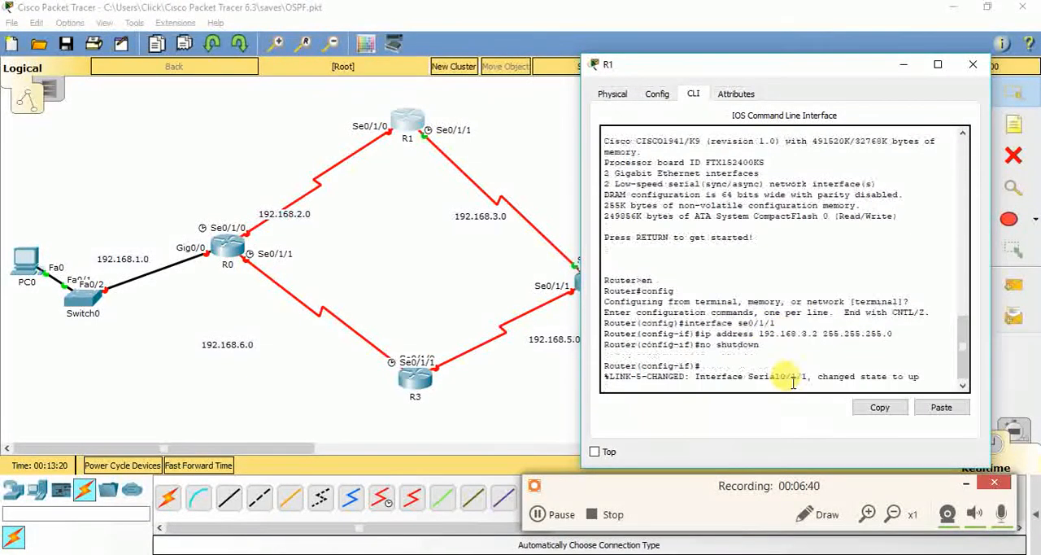
left_click(530, 269)
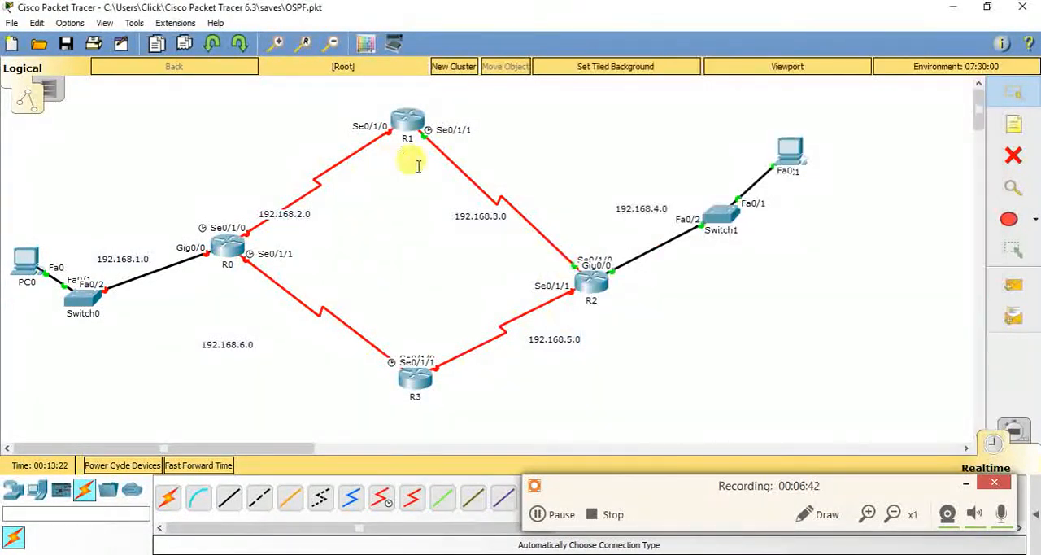
left_click_drag(625, 493, 635, 348)
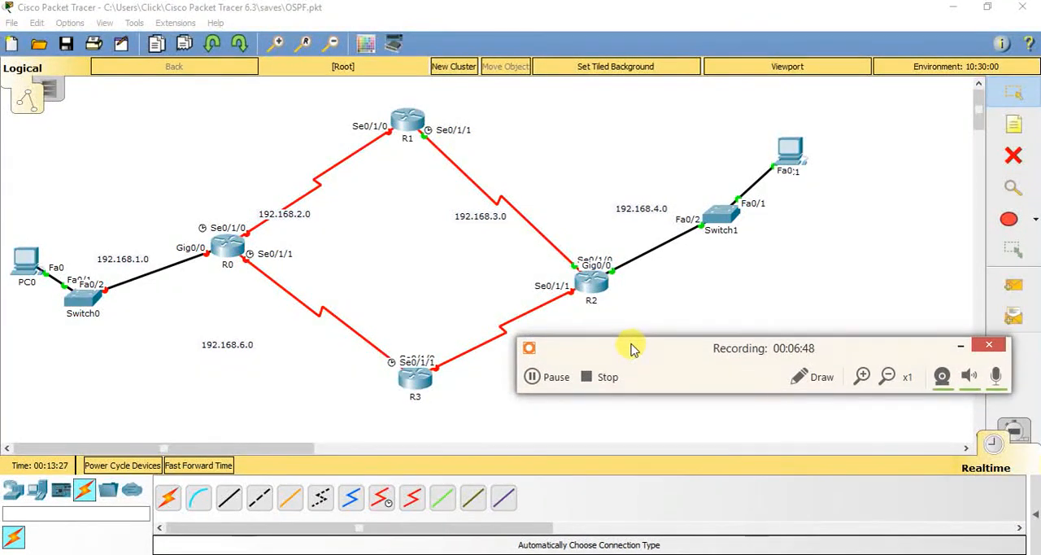
left_click(550, 379)
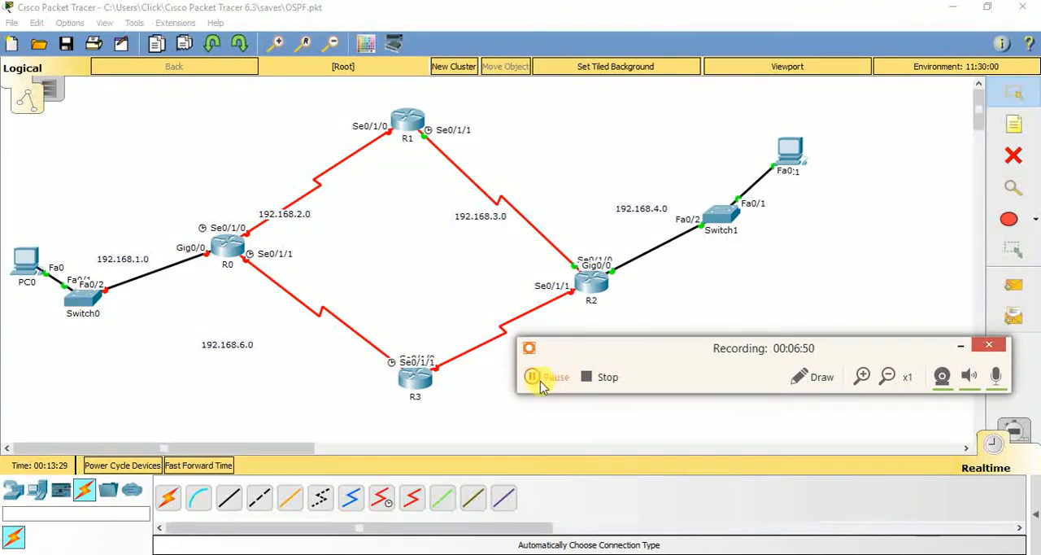
left_click(533, 377)
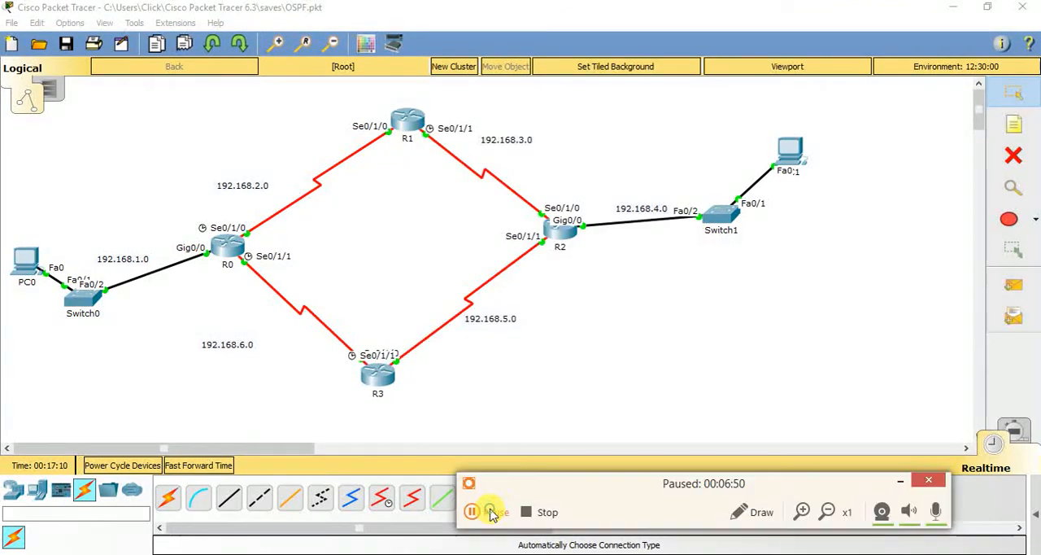
left_click(474, 511)
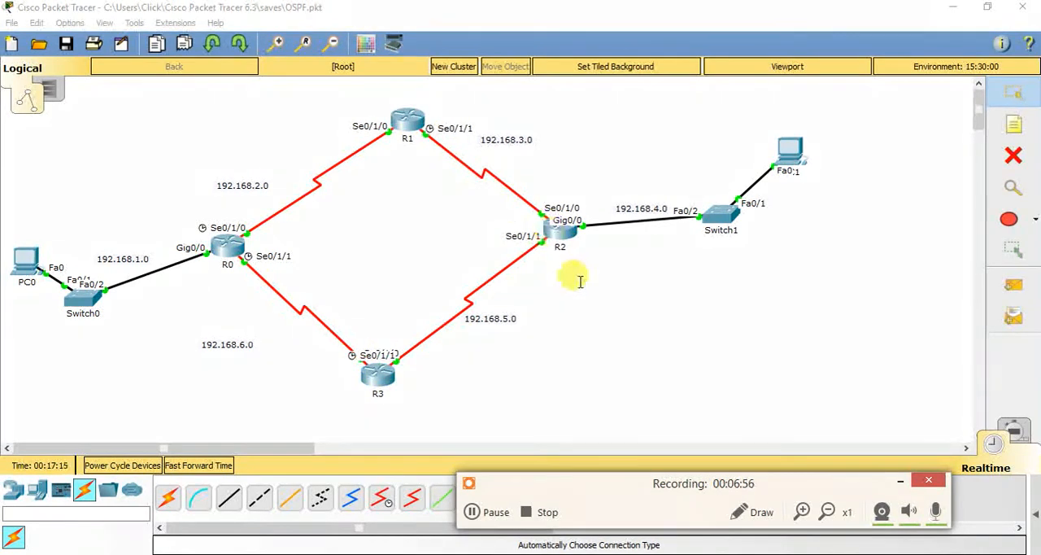
Shift the 192.168.3.0 and 192.168.5.0 network labels slightly away from their serial links
left_click_drag(504, 140, 517, 147)
left_click(602, 161)
left_click_drag(498, 323, 523, 321)
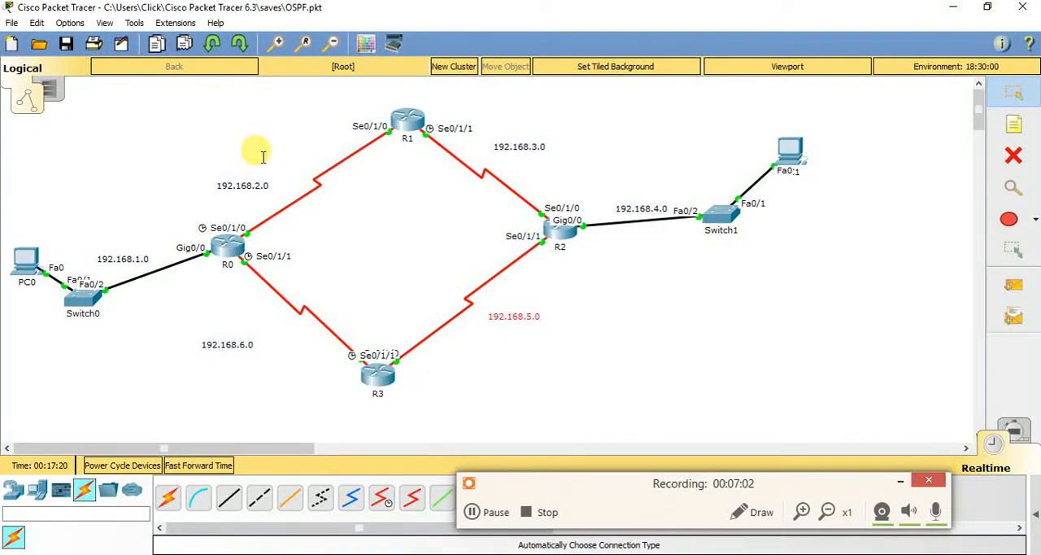
left_click(714, 318)
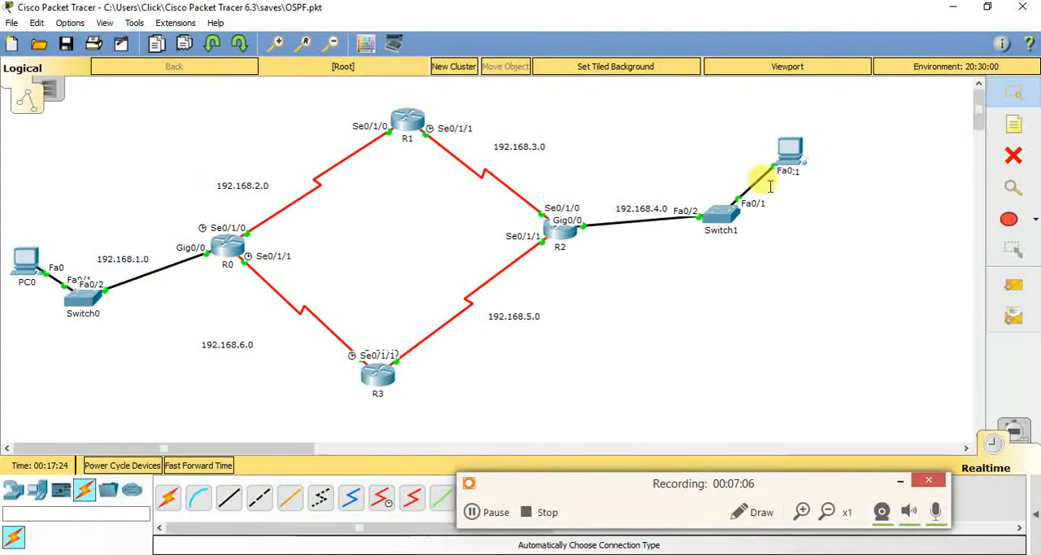
Open PC1's IP configuration and move the 192.168.4.0 label higher above the R2–Switch1 link
left_click(791, 149)
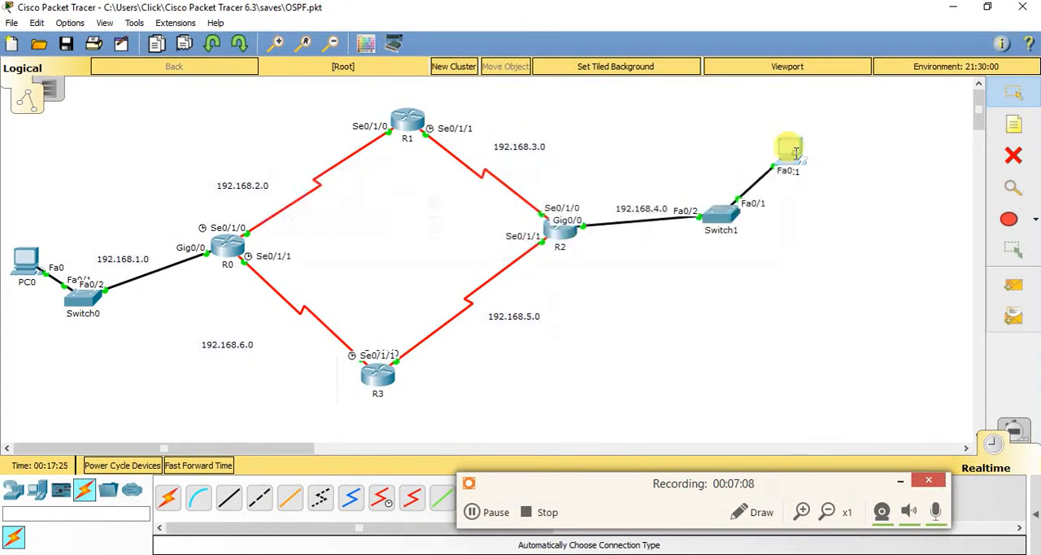
left_click(324, 138)
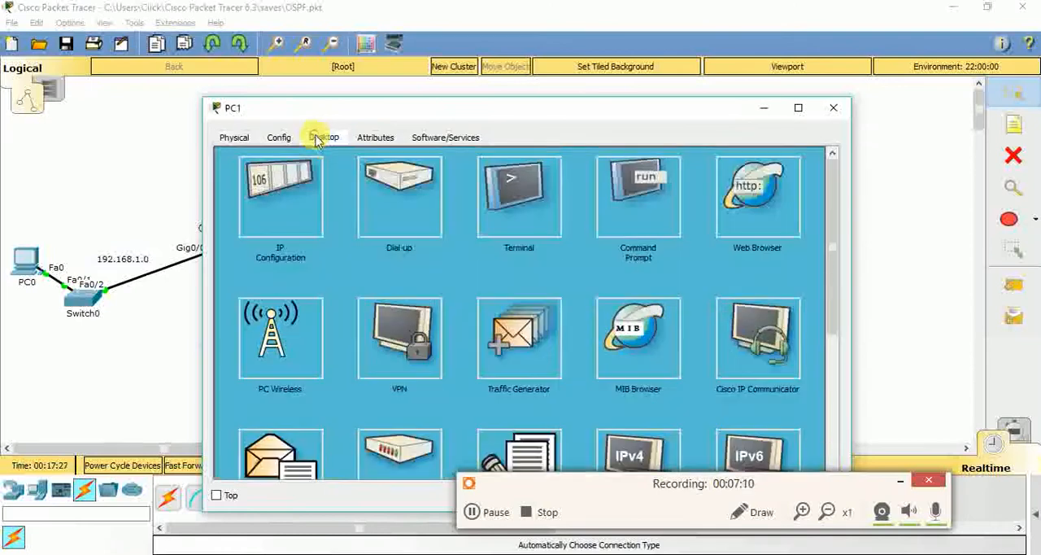
left_click(280, 191)
left_click_drag(355, 111, 340, 229)
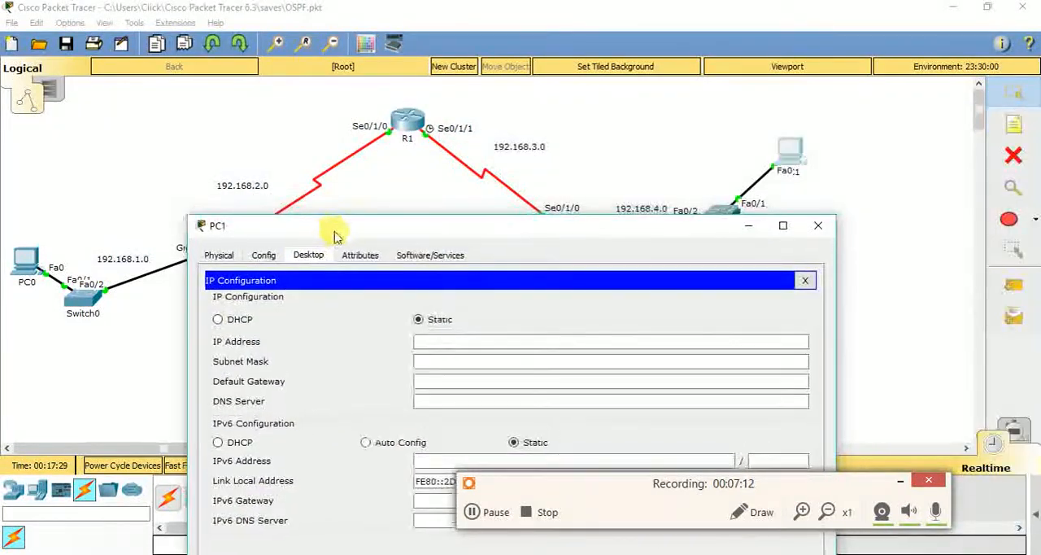
left_click_drag(443, 238, 312, 290)
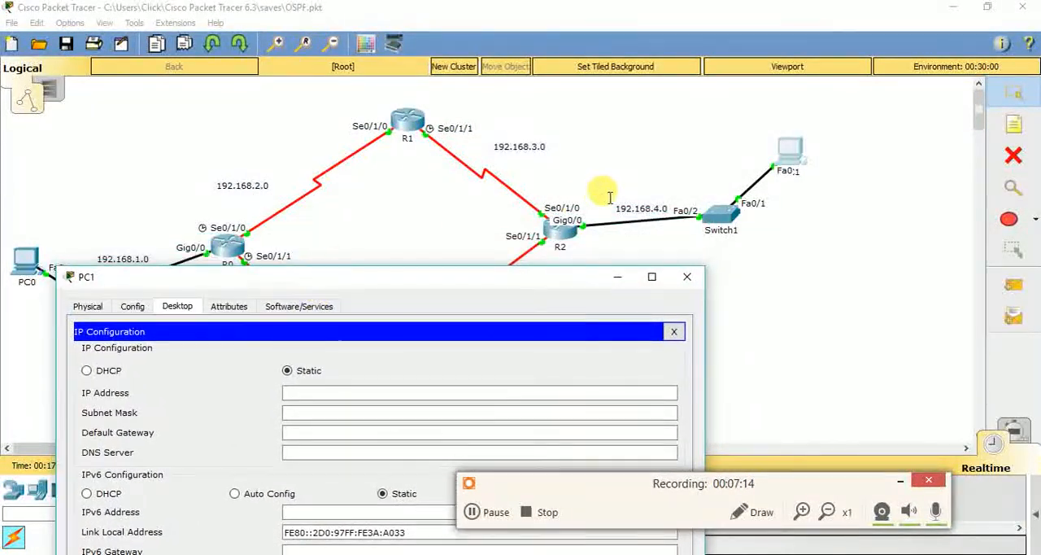
left_click(639, 203)
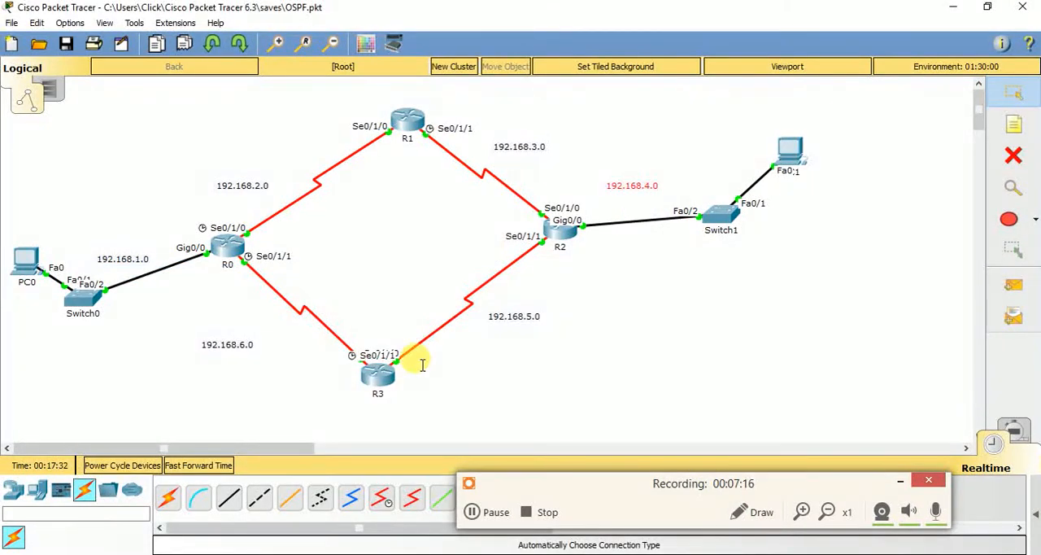
Set PC1's static IP address to 192.168.4.2
key("alt+Tab")
left_click_drag(352, 286, 357, 239)
left_click(363, 347)
type("192.168.1.0")
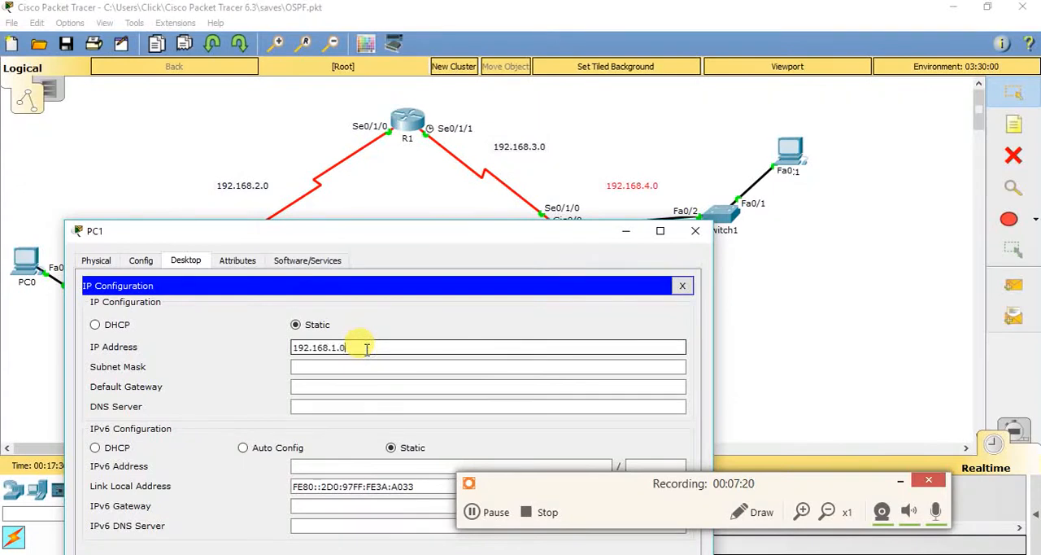
key("BackSpace")
key("BackSpace")
key("BackSpace")
type("4.2")
Give PC1 the subnet mask 255.255.255.0 and default gateway 192.168.4.1, and close its configuration window
key("Tab")
key("Tab")
type("192.168.1.0")
key("BackSpace")
key("BackSpace")
type("4.1")
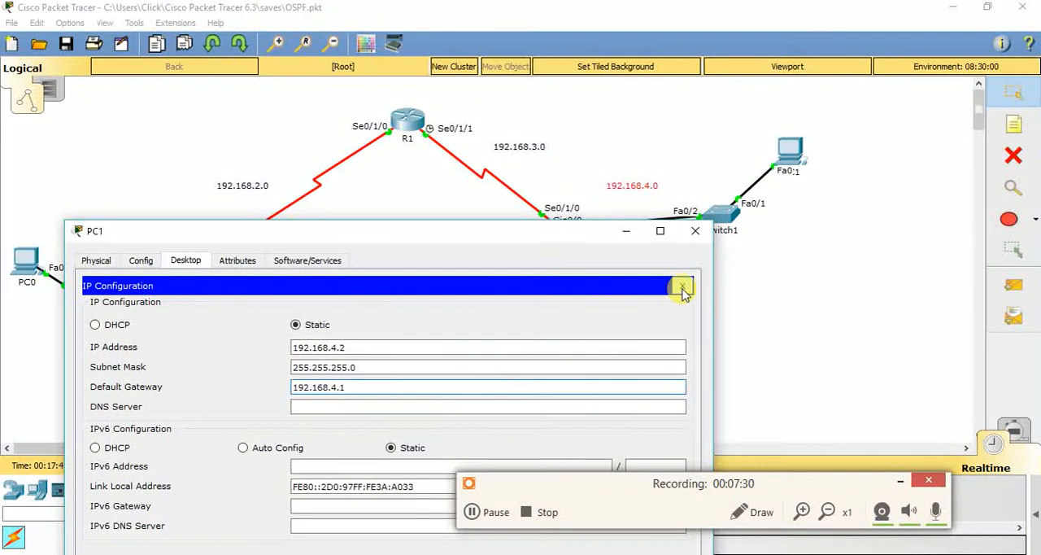
left_click(682, 288)
left_click(695, 230)
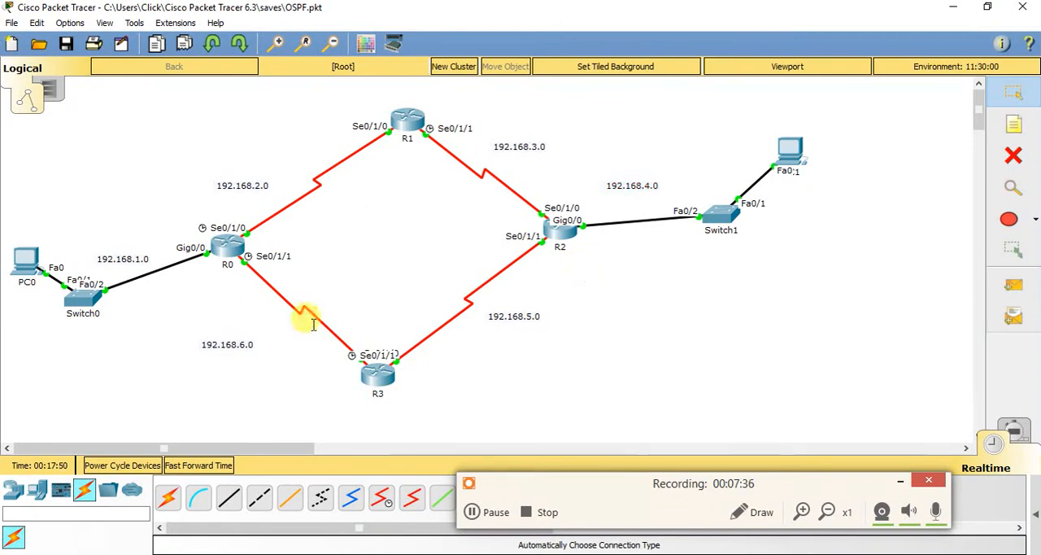
Check the IP address and default gateway in PC0's IP configuration, and close the window
left_click(24, 258)
left_click(310, 199)
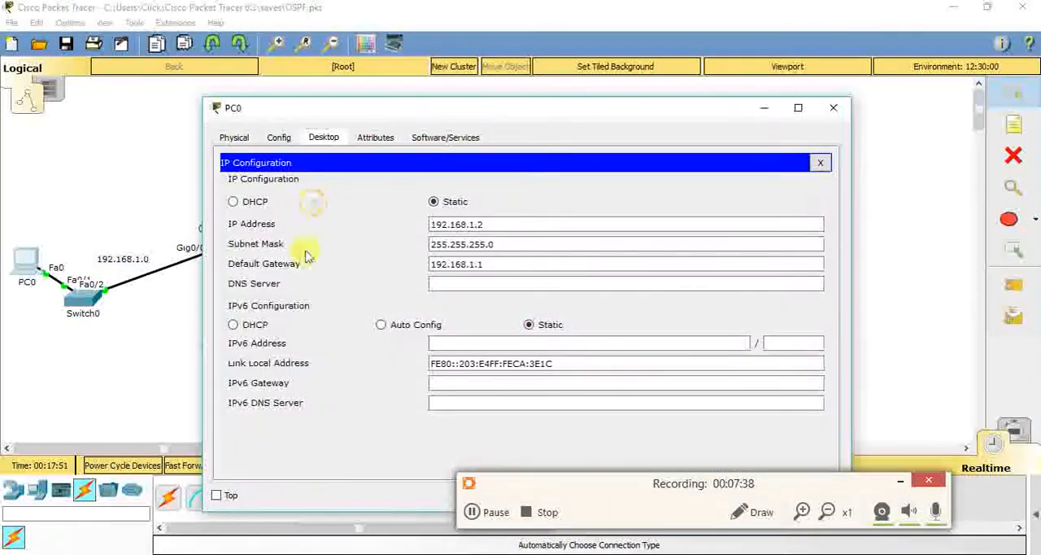
double_click(480, 225)
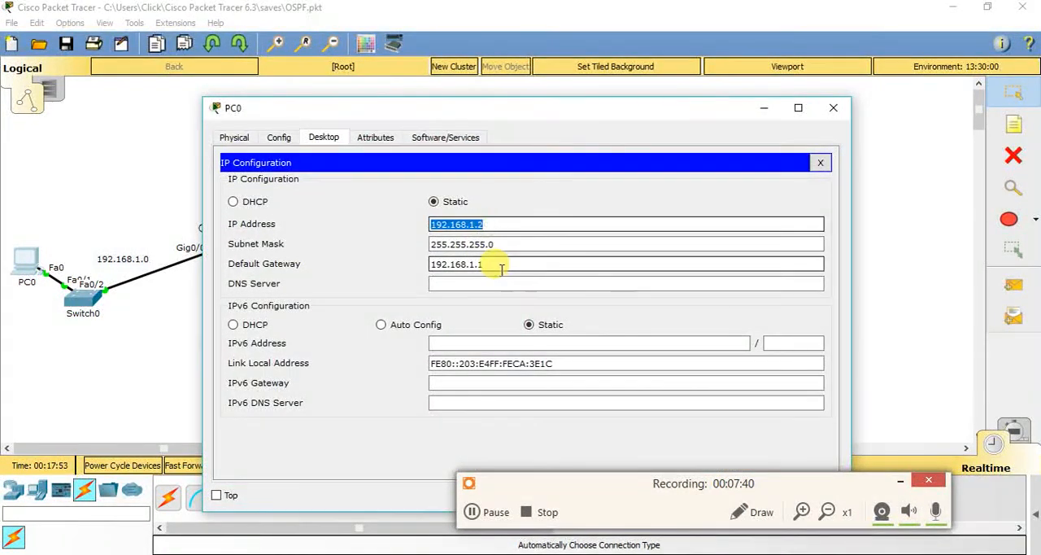
double_click(495, 266)
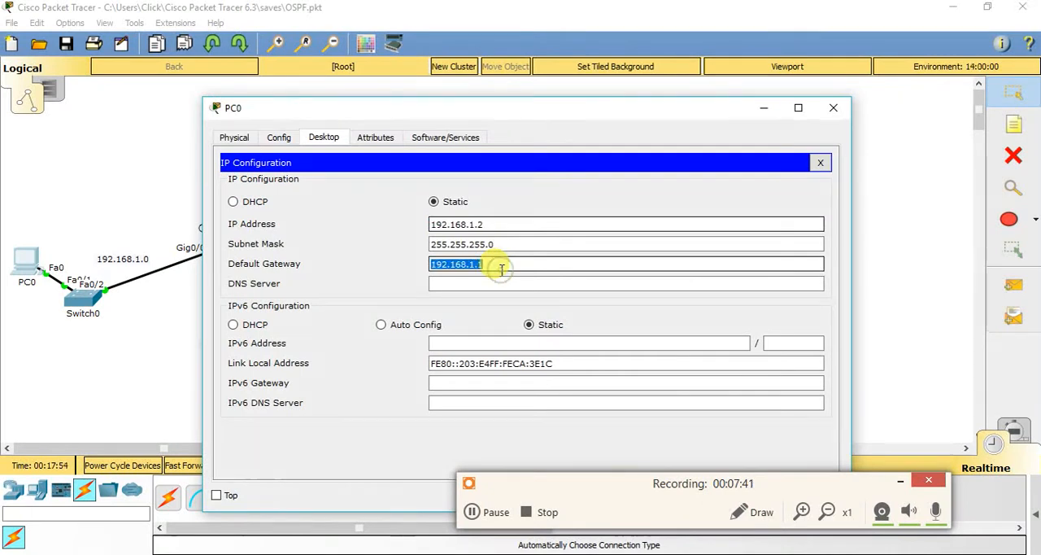
left_click(838, 110)
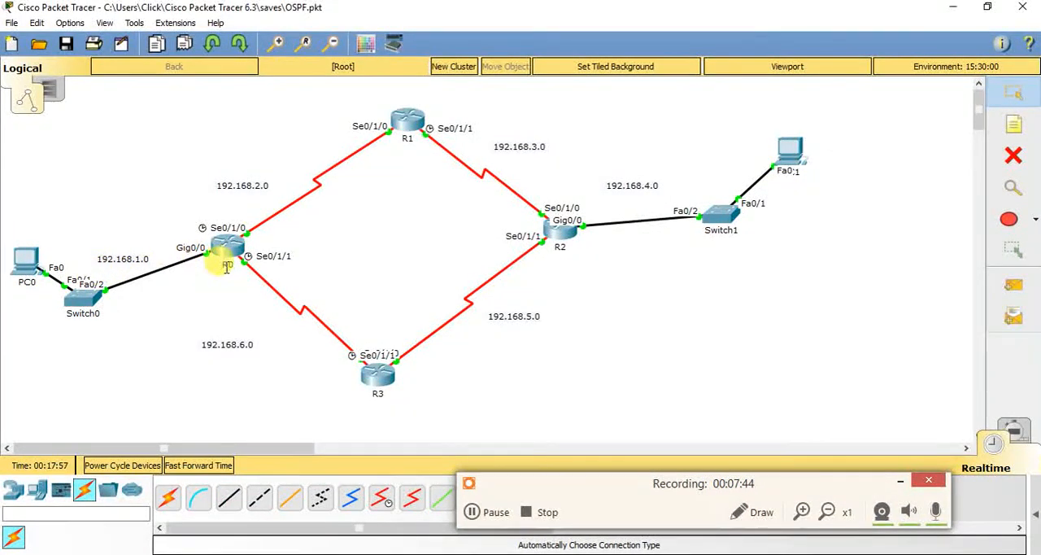
left_click_drag(172, 247, 203, 272)
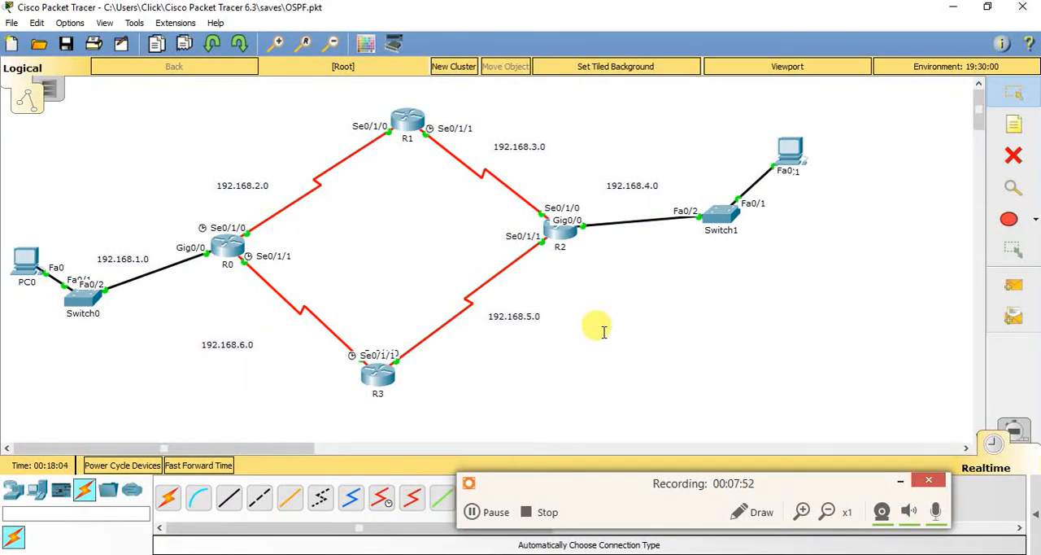
Send a simple PDU from PC1 to PC0 and show the PDU list to check its delivery status
left_click(1014, 286)
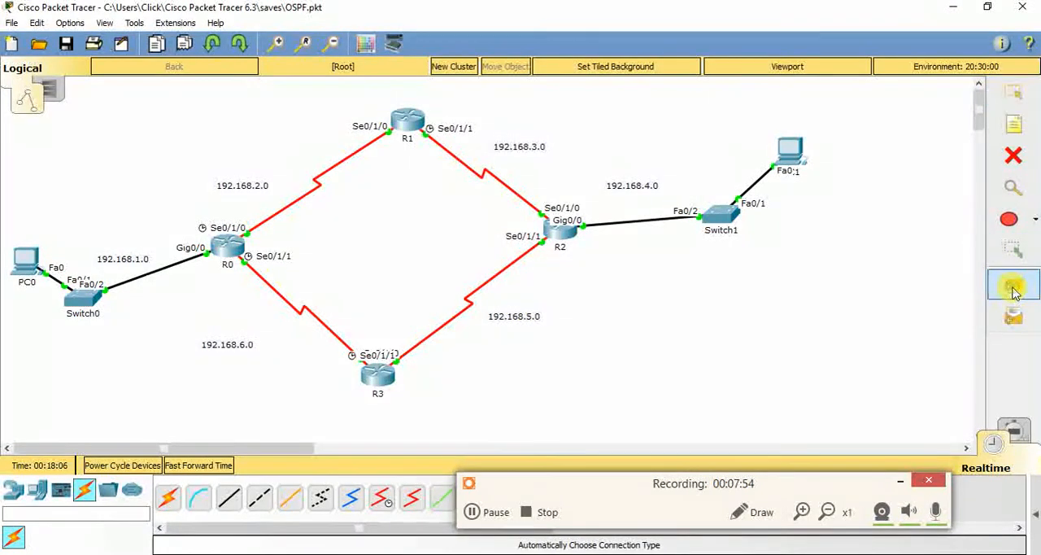
left_click(790, 151)
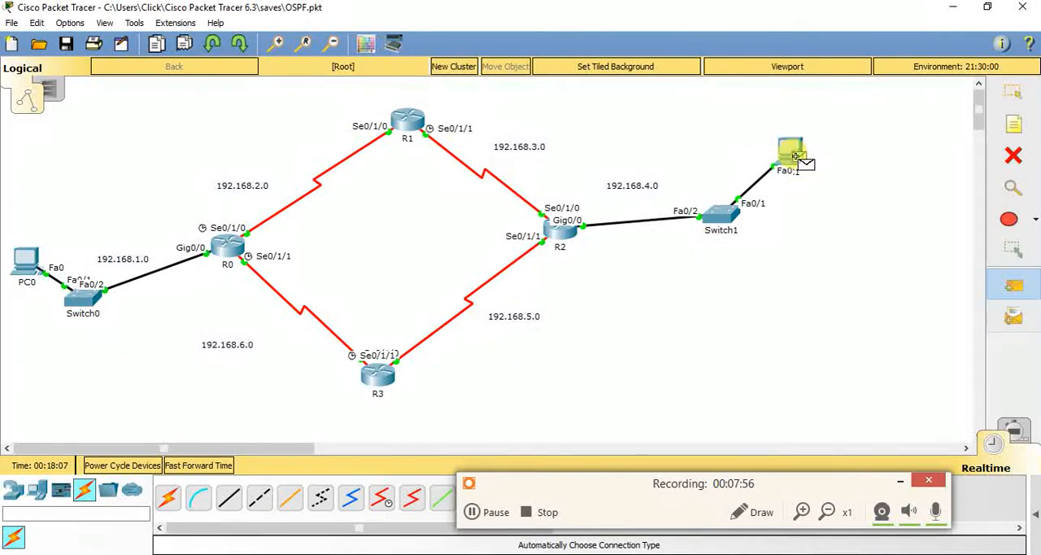
left_click(25, 262)
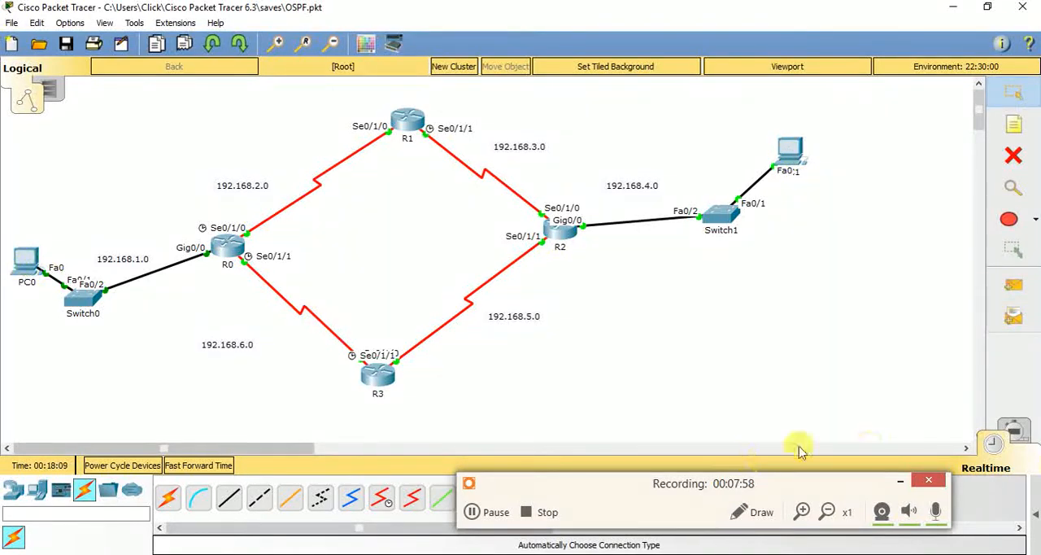
left_click_drag(846, 488, 828, 364)
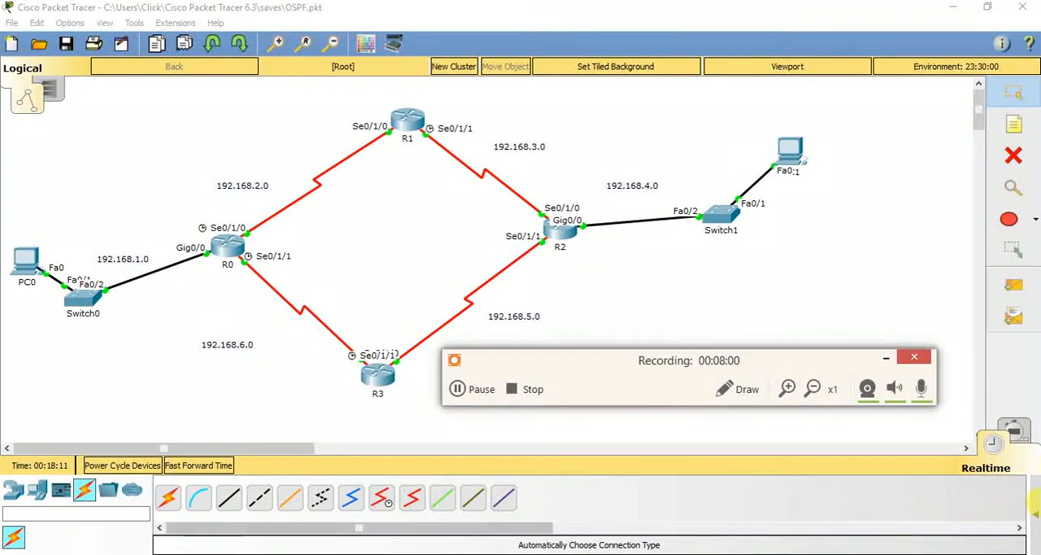
left_click(1036, 508)
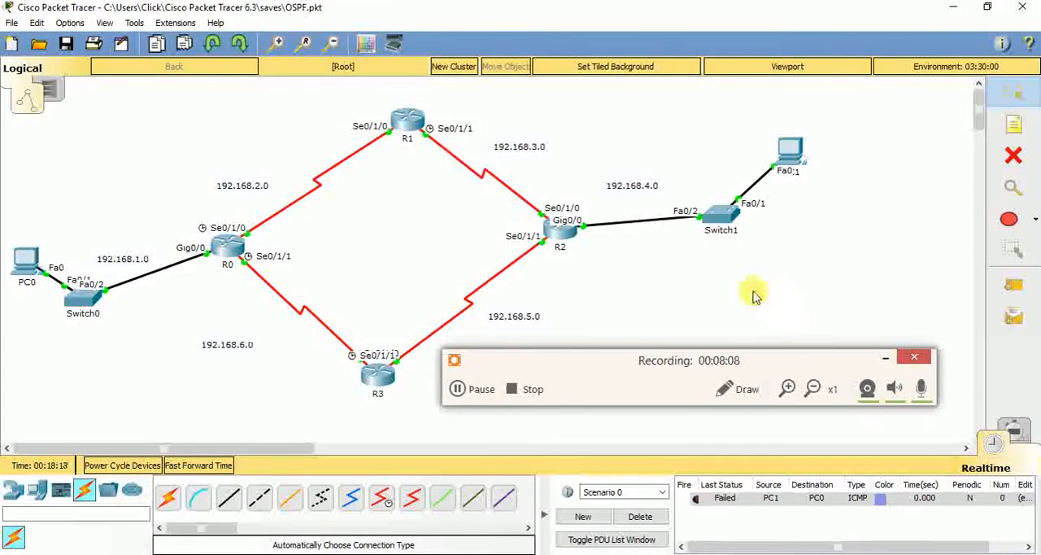
Open R0's command line and exit interface configuration to global configuration mode
left_click(230, 258)
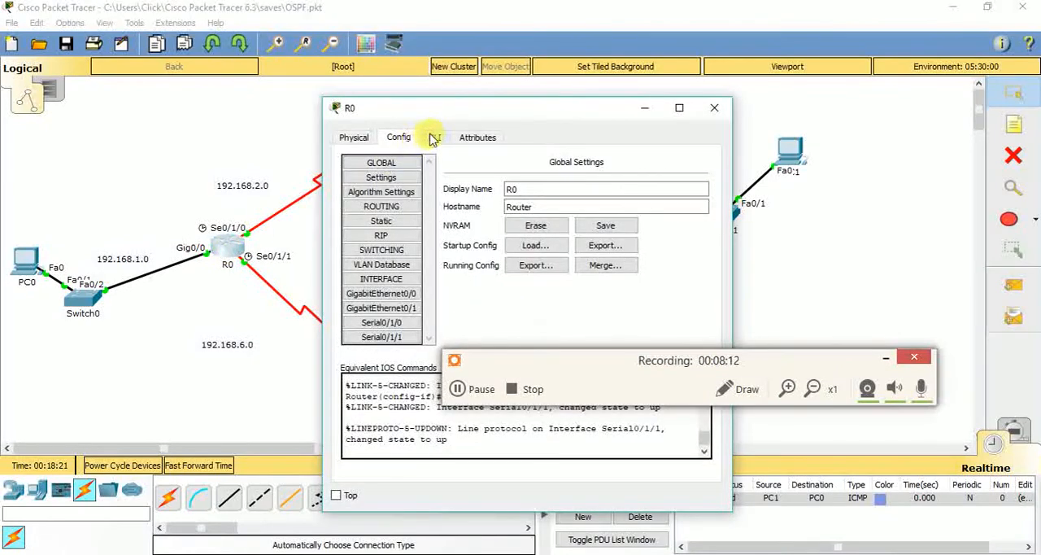
left_click(436, 137)
left_click_drag(477, 109, 393, 61)
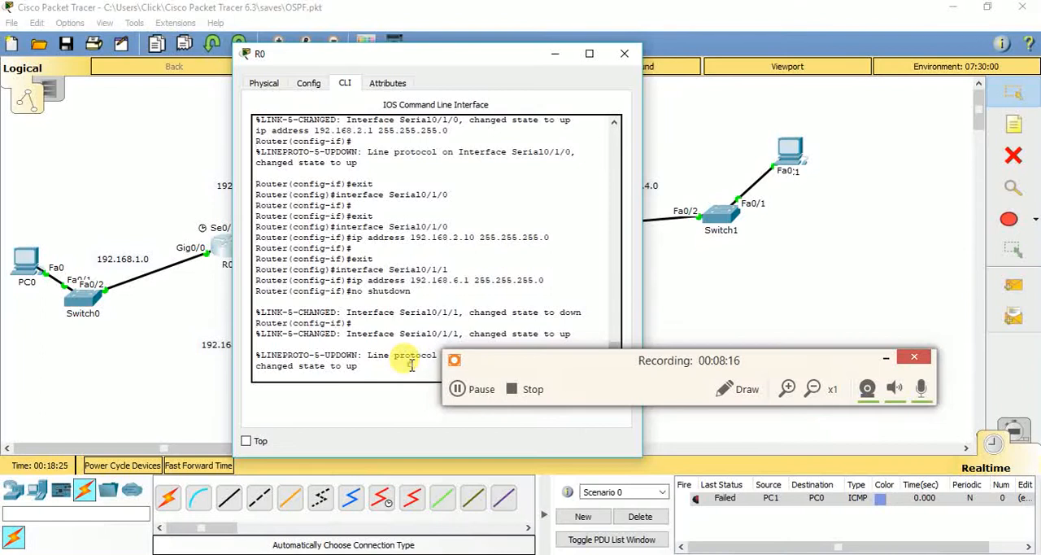
key("Return")
key("Return")
type("exit")
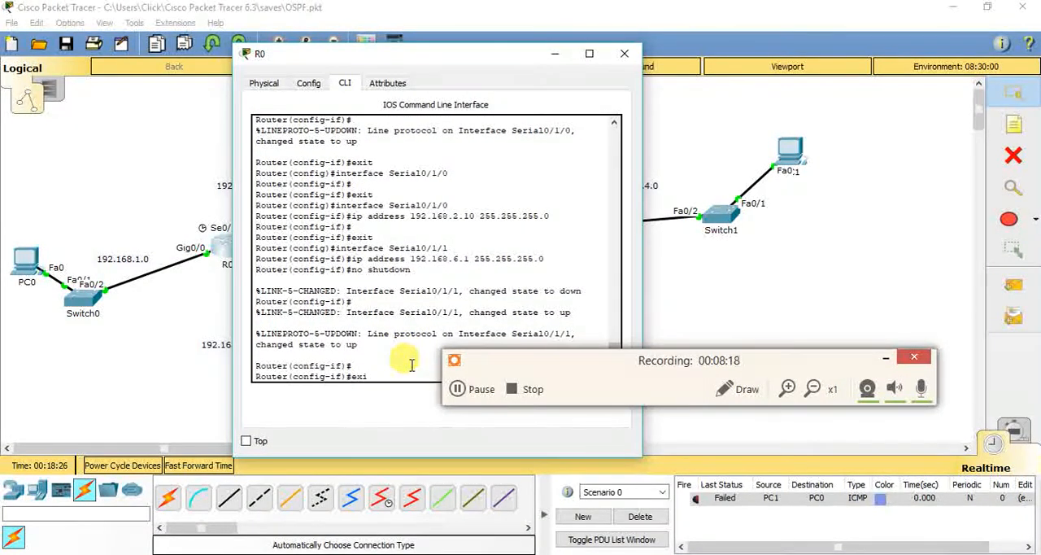
key("Return")
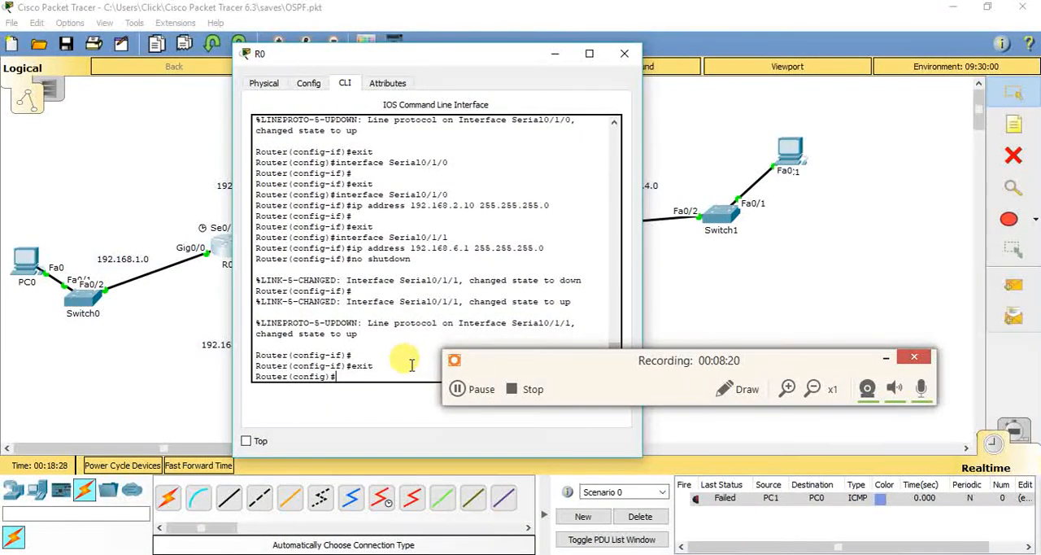
Try to start OSPF on R0 with the command network ospf 1
left_click_drag(446, 57, 397, 45)
type("network ospf")
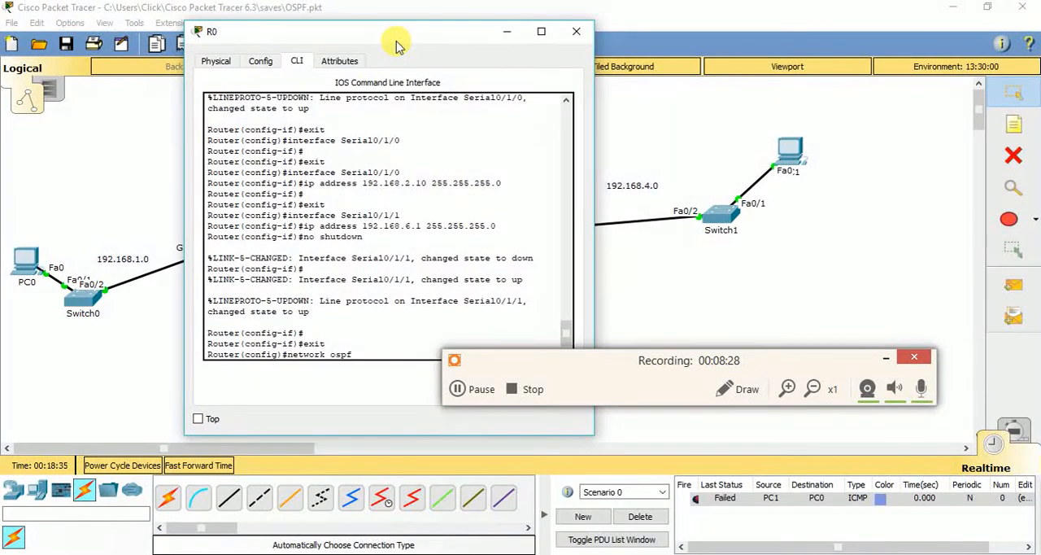
type(" 1")
key("Return")
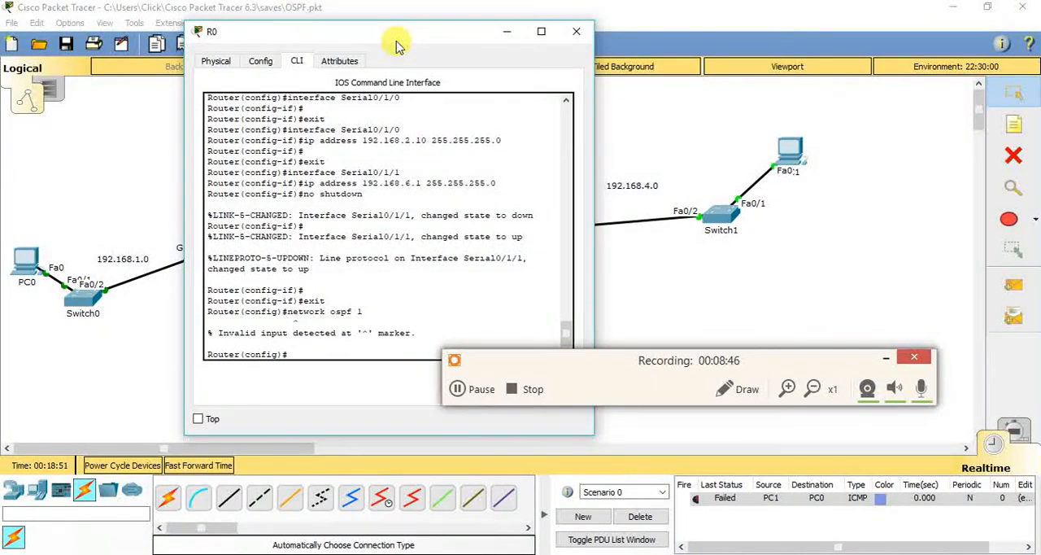
Enter OSPF process 1 configuration on R0 with the command router ospf 1
type("router osfp")
key("BackSpace")
type("pf 1")
key("Return")
Advertise network 192.168.1.0 with wildcard mask 0.0.0.255 in area 0 on R0
type("network")
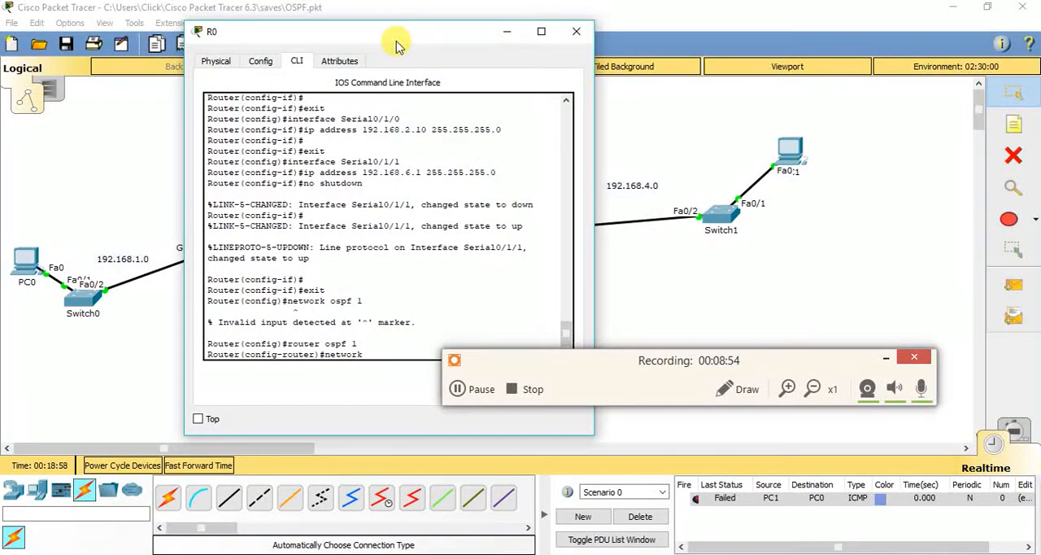
left_click_drag(383, 35, 643, 0)
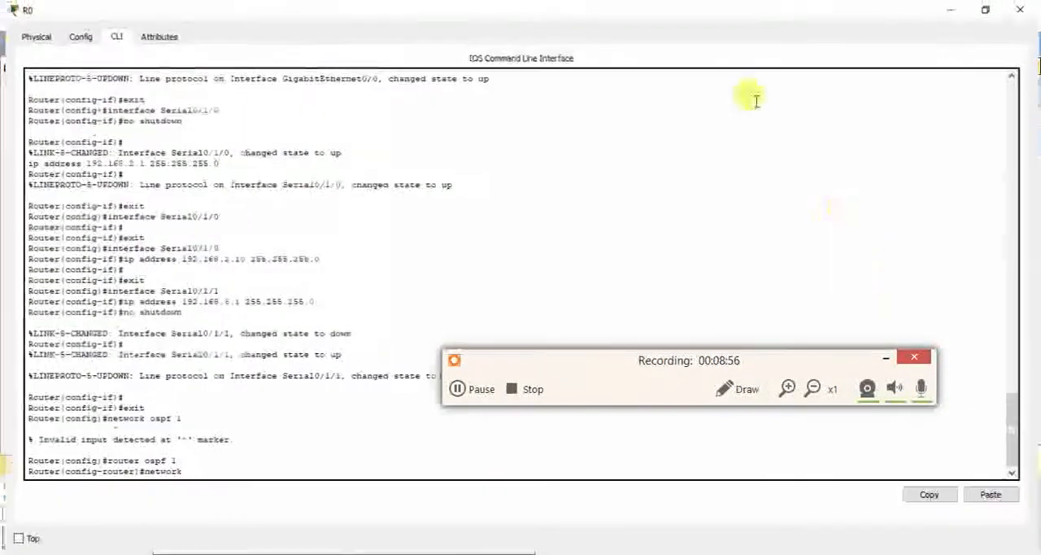
left_click(886, 359)
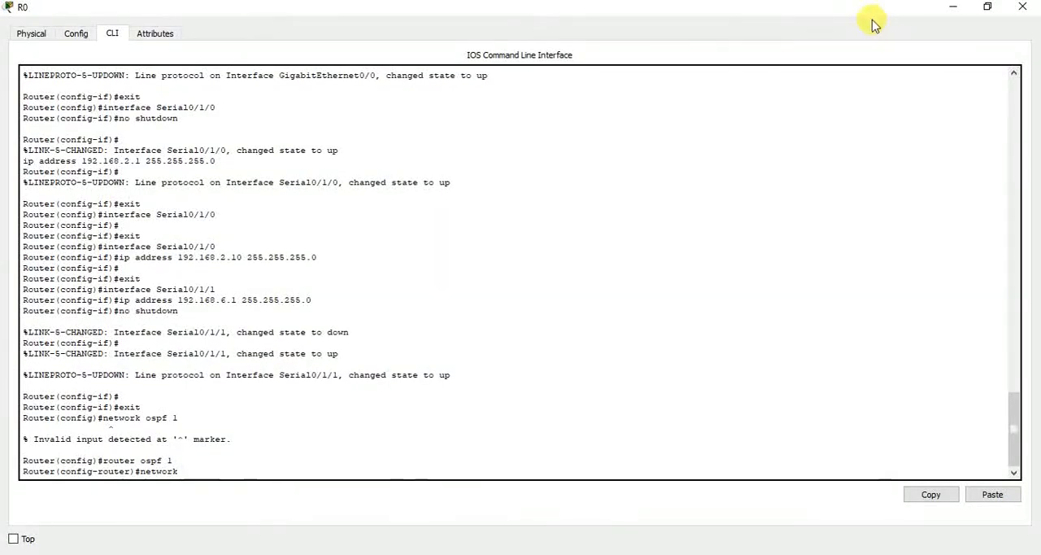
double_click(866, 10)
left_click_drag(466, 35, 703, 70)
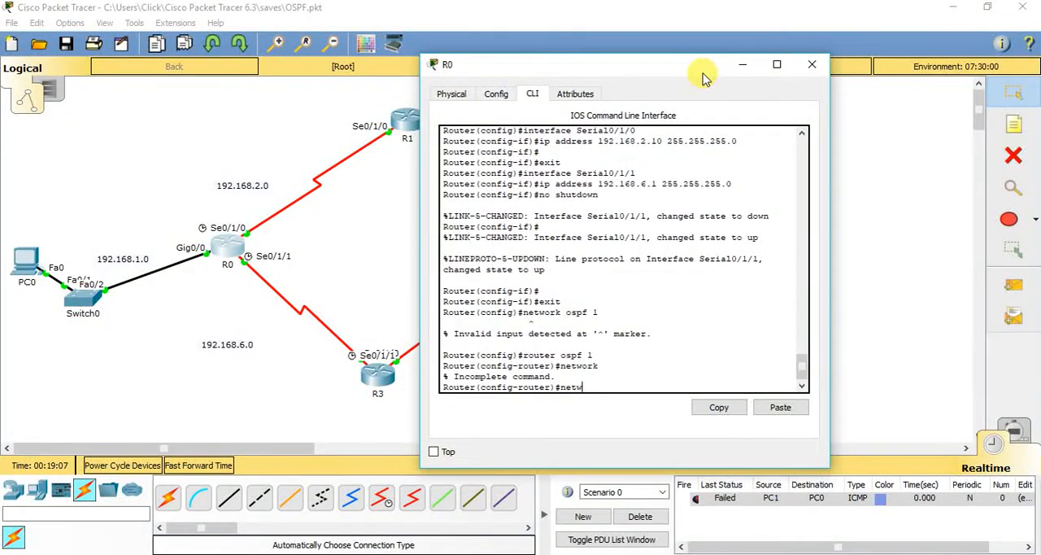
type("192.16")
type("8.1.0 0.0.0.255 area 0")
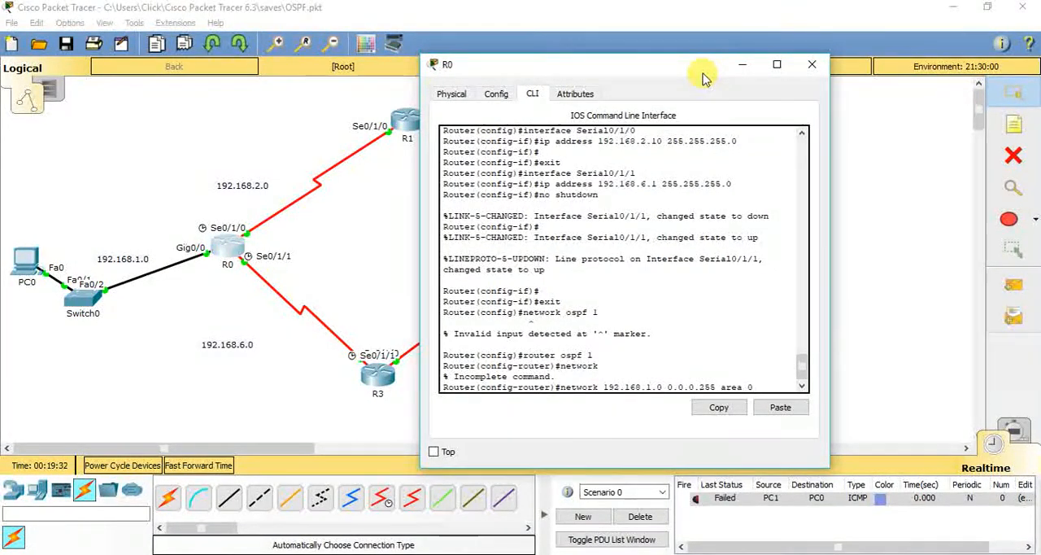
key("Return")
Add networks 192.168.2.0 and 192.168.3.0 with wildcard 0.0.0.255 to OSPF area 0 on R0
key("Up")
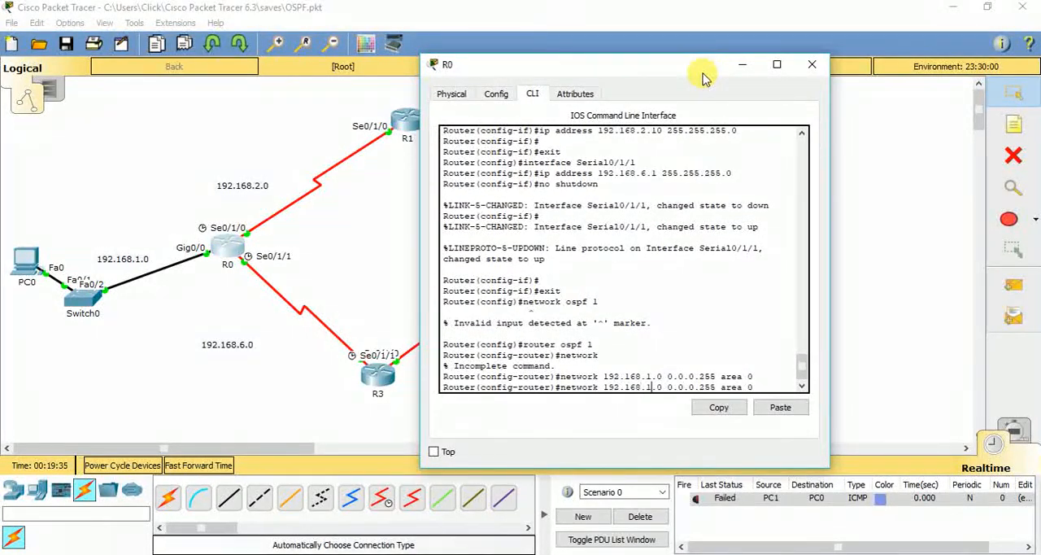
key("Return")
key("Up")
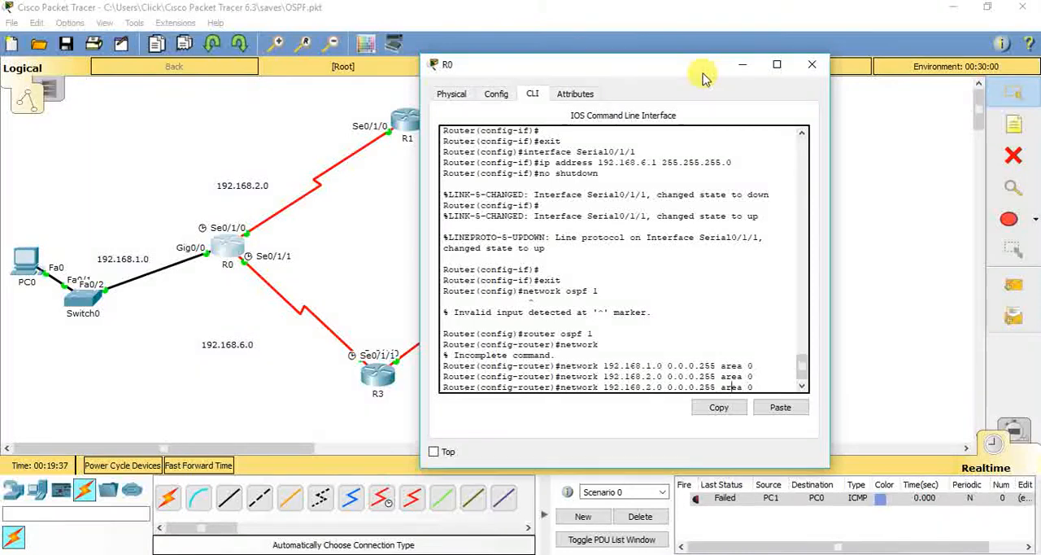
key("BackSpace")
type("3")
key("Return")
Add network 192.168.4.0 with wildcard 0.0.0.255 to OSPF area 0 on R0
key("Up")
key("Left")
key("Left")
key("Left")
key("Left")
key("Left")
key("Left")
key("Left")
key("Left")
key("Left")
key("Left")
key("Left")
key("Left")
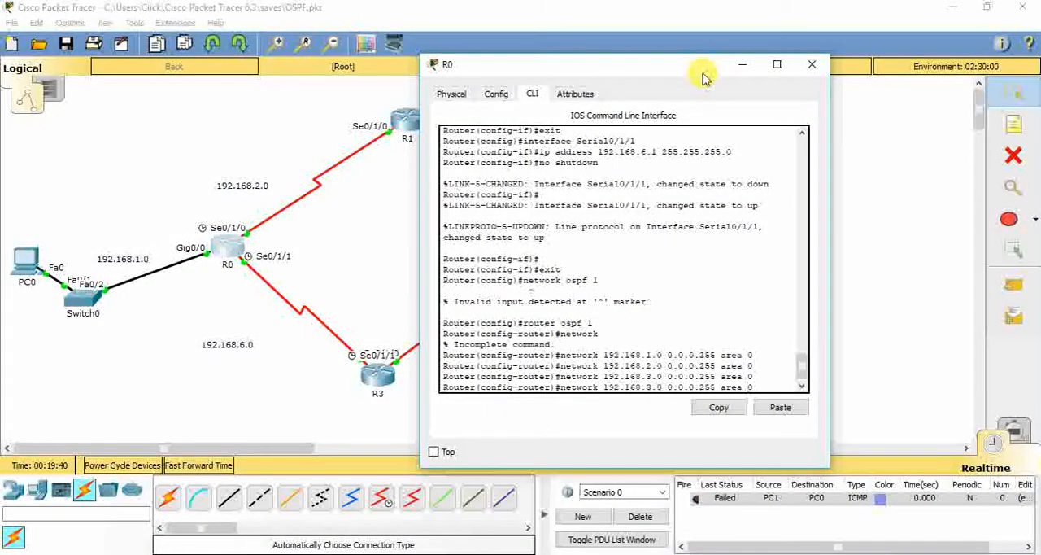
key("BackSpace")
type("4")
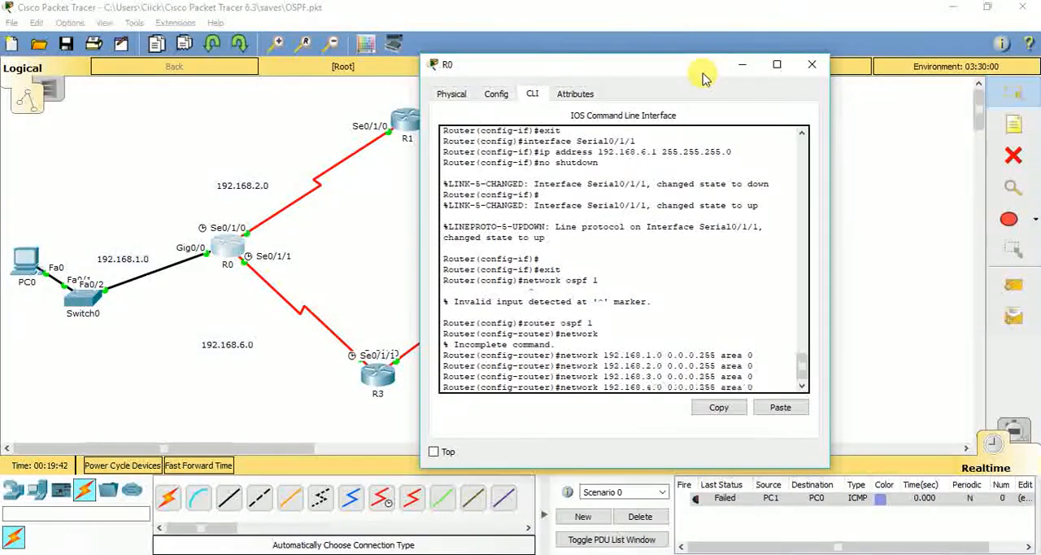
key("Return")
Add network 192.168.5.0 with wildcard 0.0.0.255 to OSPF area 0 on R0
key("Up")
key("Left")
key("Left")
key("Left")
key("Left")
key("Left")
key("Left")
key("Left")
key("Left")
key("Left")
key("Left")
key("Left")
key("Left")
key("Left")
key("Left")
key("Left")
key("Left")
key("Left")
key("Left")
key("Left")
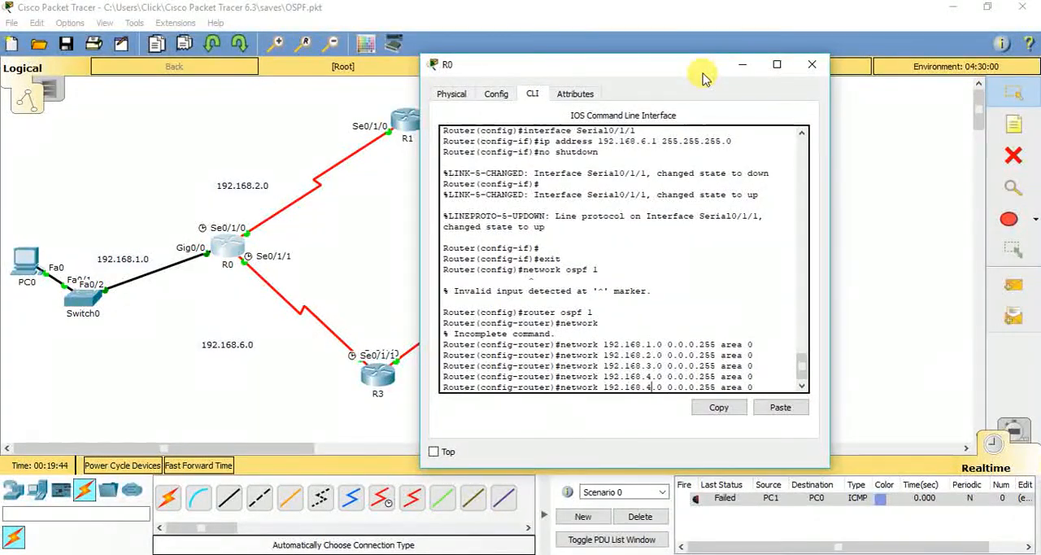
key("BackSpace")
type("5")
key("Return")
Add network 192.168.6.0 with wildcard 0.0.0.255 to OSPF area 0 on R0
key("Up")
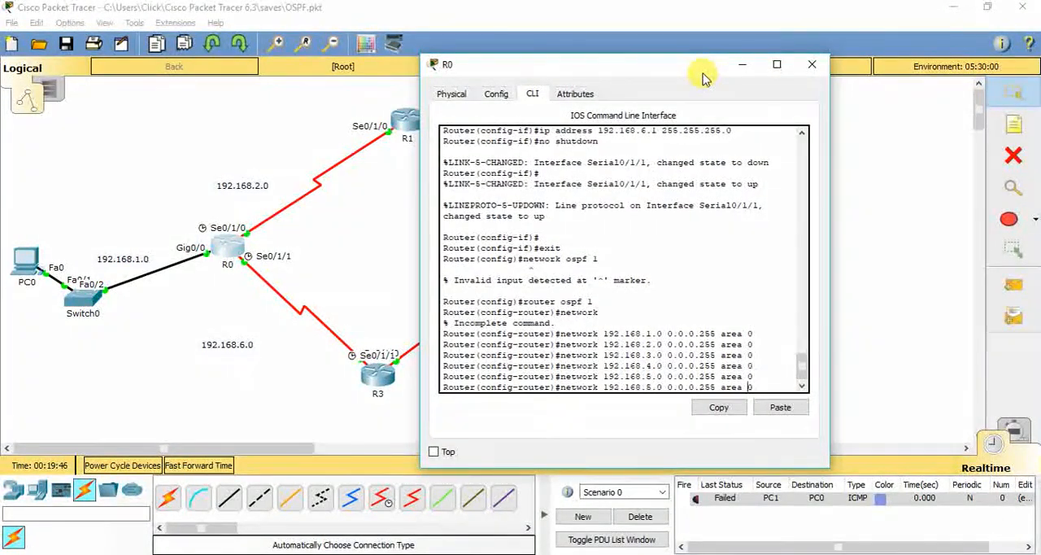
key("Left")
key("Left")
key("Left")
key("Left")
key("Left")
key("Left")
key("Left")
key("Left")
key("Left")
key("Left")
key("Left")
key("Left")
key("Left")
key("Left")
key("Left")
key("Left")
key("Left")
key("Left")
key("Left")
key("BackSpace")
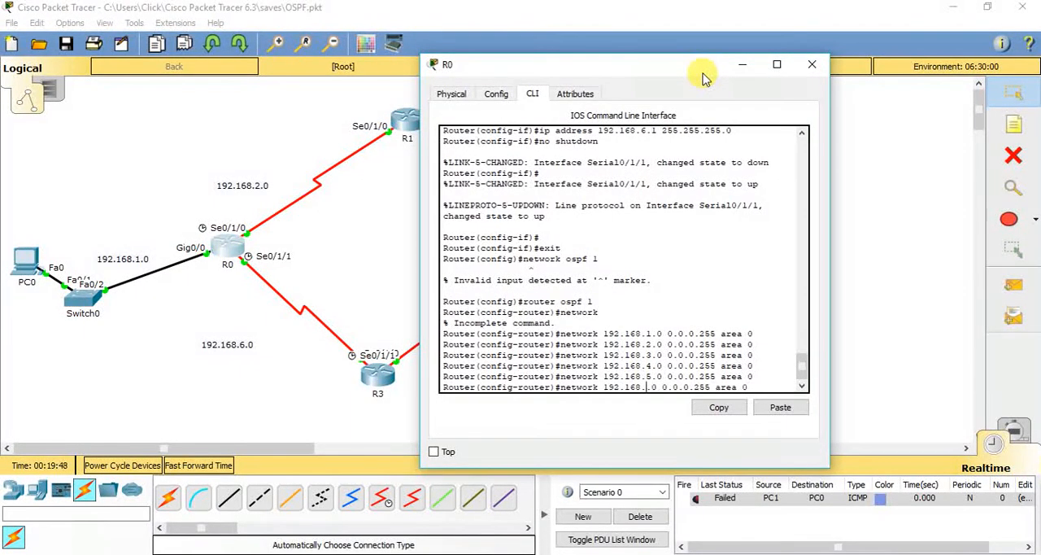
type("6")
key("Return")
key("Up")
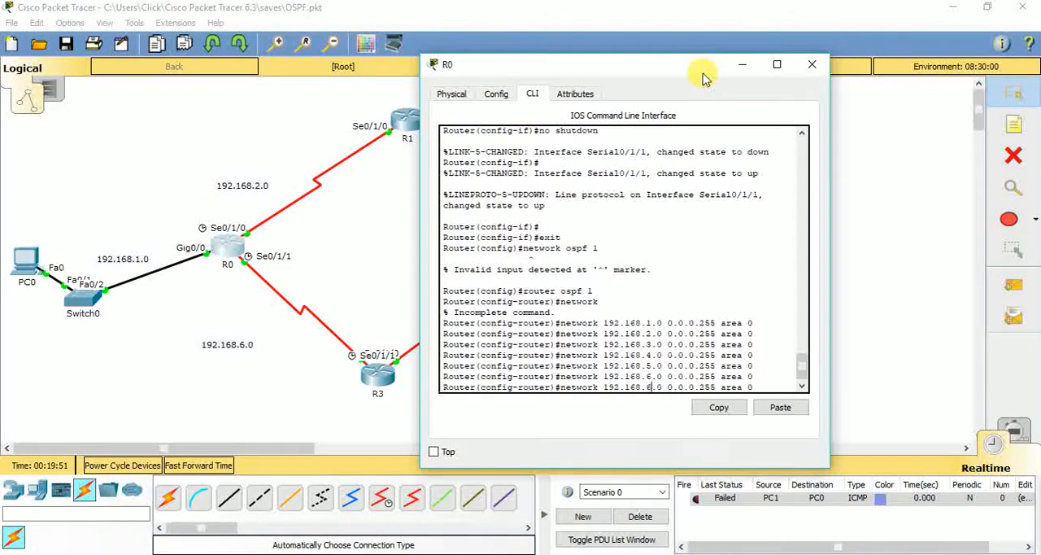
key("Right")
key("Right")
key("Right")
key("Right")
key("Right")
key("Right")
key("Right")
key("Right")
key("Right")
key("Right")
key("Right")
key("Right")
key("Right")
key("Right")
key("BackSpace")
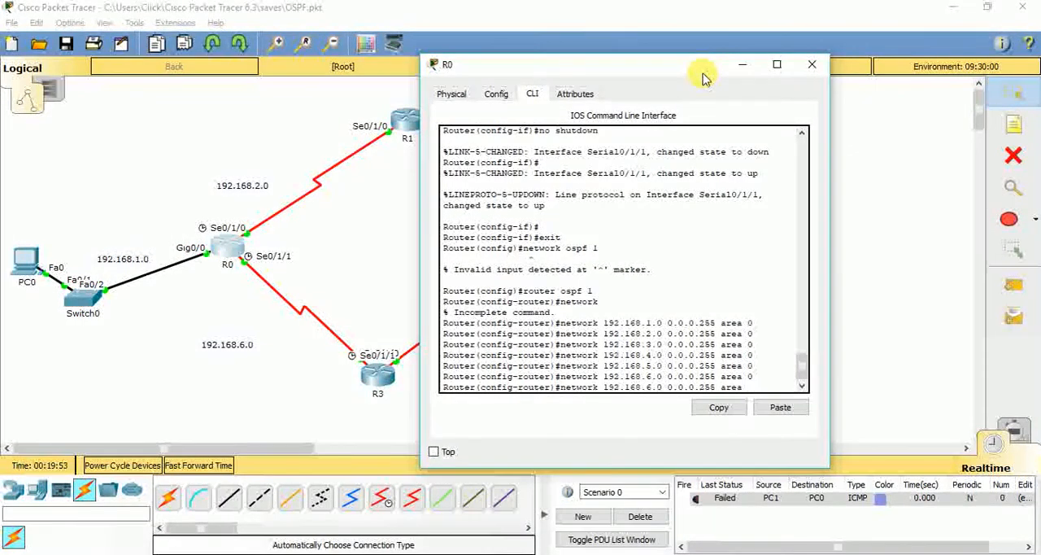
key("BackSpace")
key("BackSpace")
key("BackSpace")
key("BackSpace")
key("BackSpace")
key("BackSpace")
key("BackSpace")
key("BackSpace")
key("BackSpace")
key("BackSpace")
key("BackSpace")
key("BackSpace")
key("BackSpace")
key("BackSpace")
key("BackSpace")
key("BackSpace")
key("BackSpace")
key("BackSpace")
key("BackSpace")
key("BackSpace")
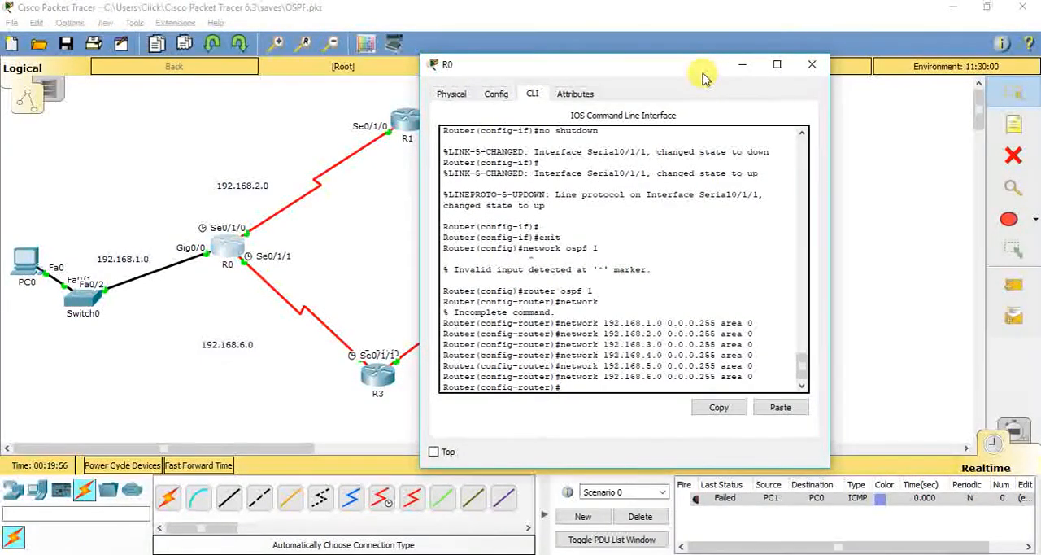
left_click_drag(702, 70, 675, 102)
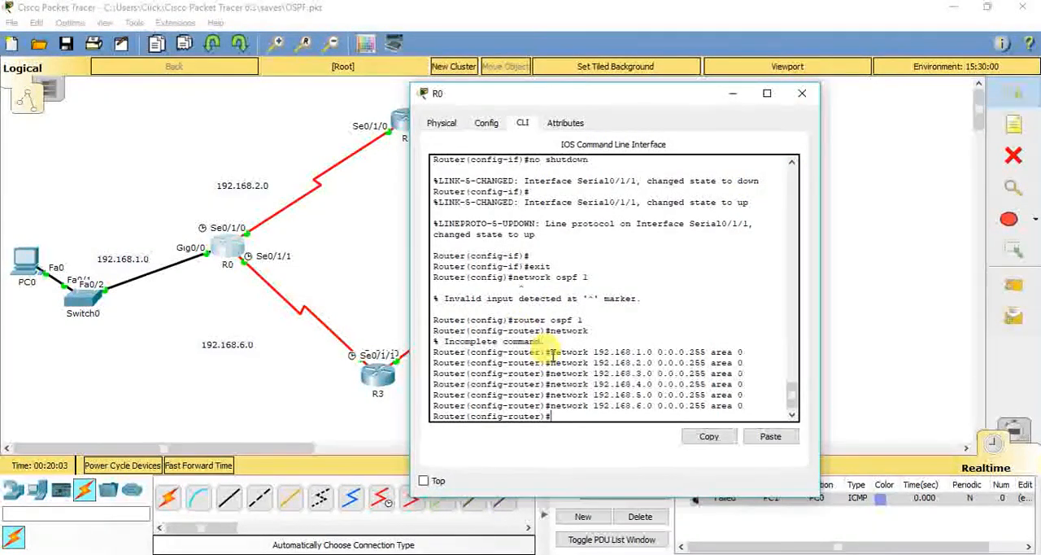
Copy the network 192.168.1.0 0.0.0.255 area 0 command from R0's command line and close R0's window
left_click_drag(550, 351, 771, 344)
right_click(750, 351)
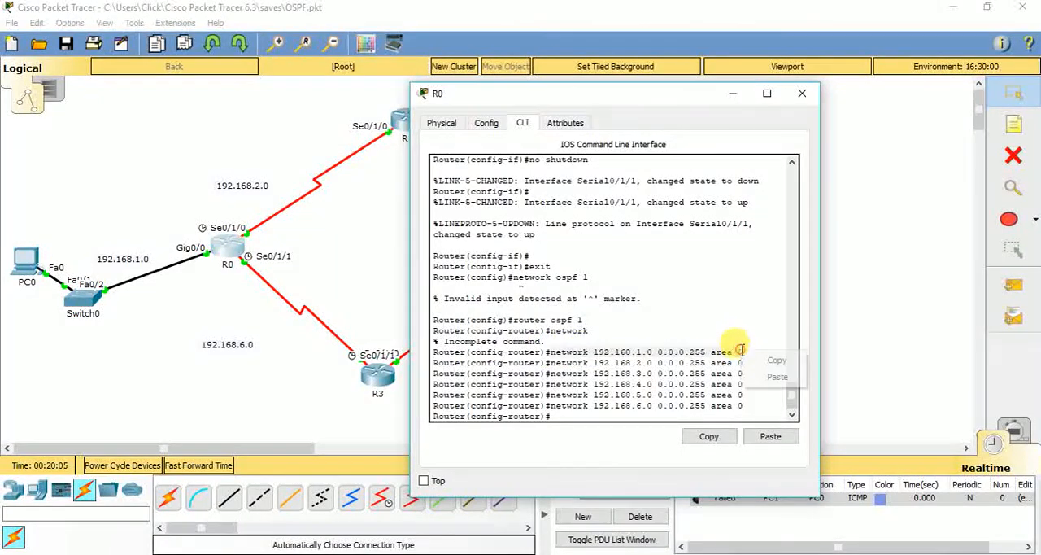
left_click(773, 355)
left_click(798, 100)
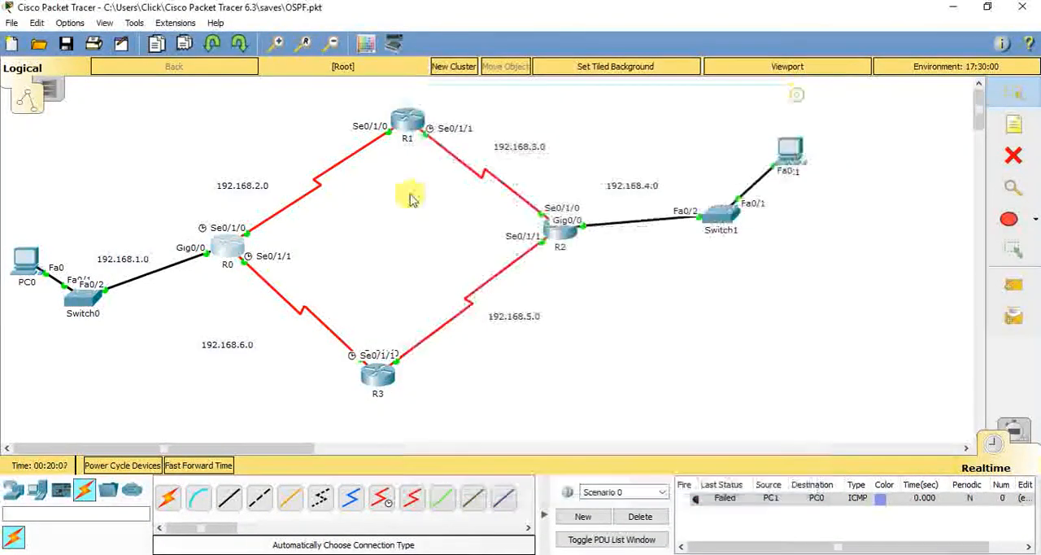
Open R1's command line, exit interface configuration and start OSPF process 1
left_click(402, 122)
left_click(434, 139)
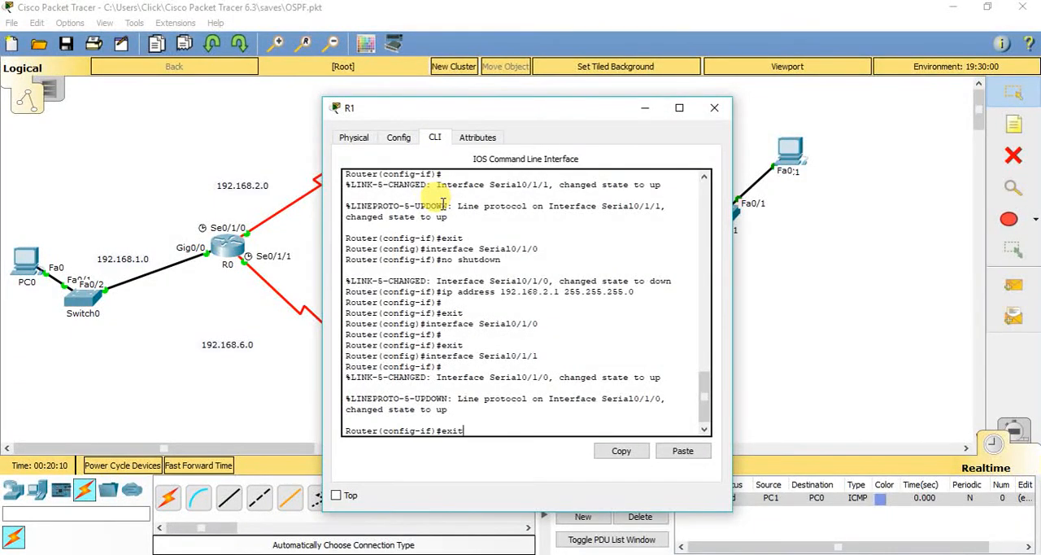
key("Return")
type("router o")
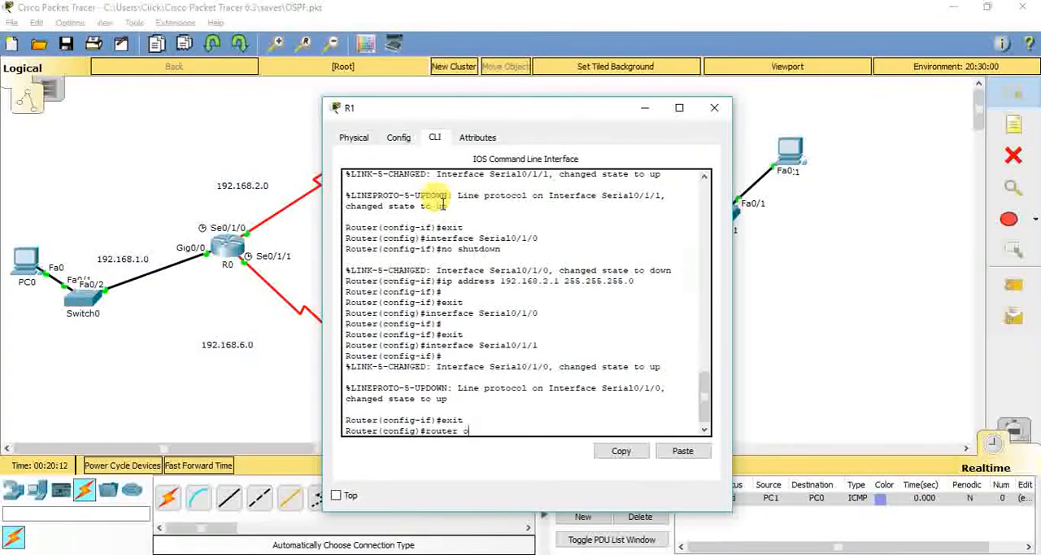
type("spf 1")
key("Return")
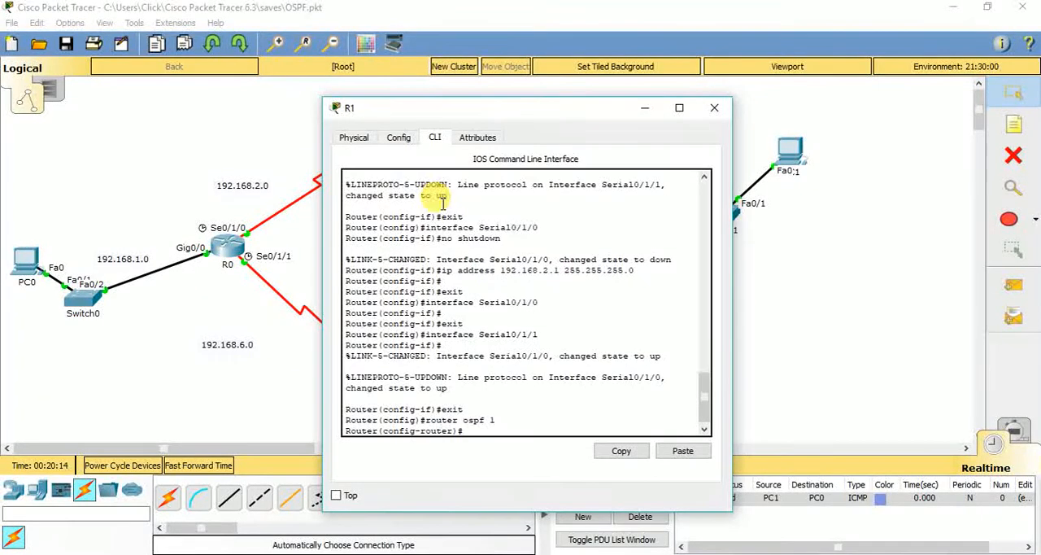
Paste and run the copied command on R1, adding network 192.168.1.0 with wildcard 0.0.0.255 to OSPF area 0
right_click(443, 204)
left_click(478, 231)
key("Return")
Add networks 192.168.2.0 and 192.168.3.0 with wildcard 0.0.0.255 to OSPF area 0 on R1
key("Up")
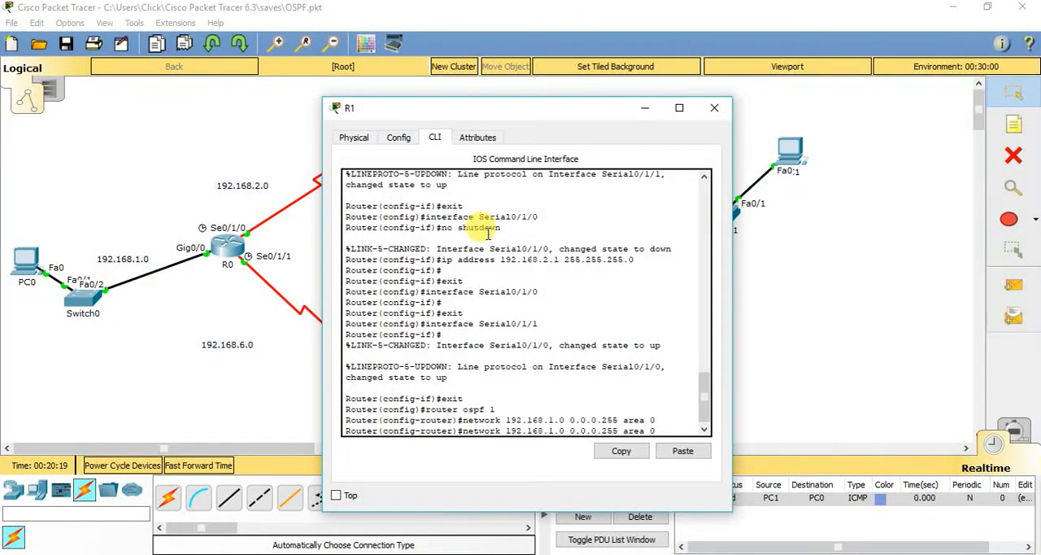
key("BackSpace")
type("2")
key("Return")
key("Up")
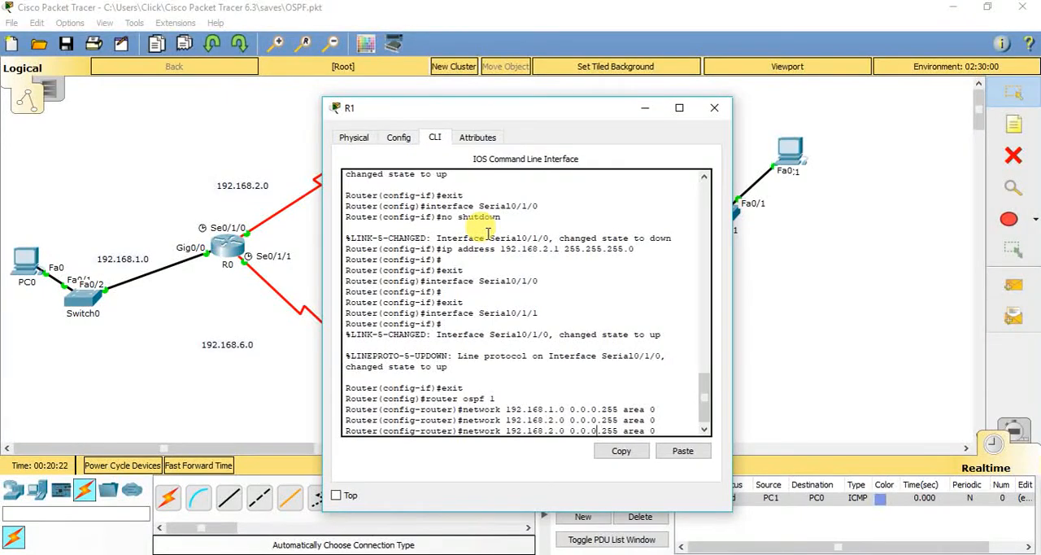
key("Return")
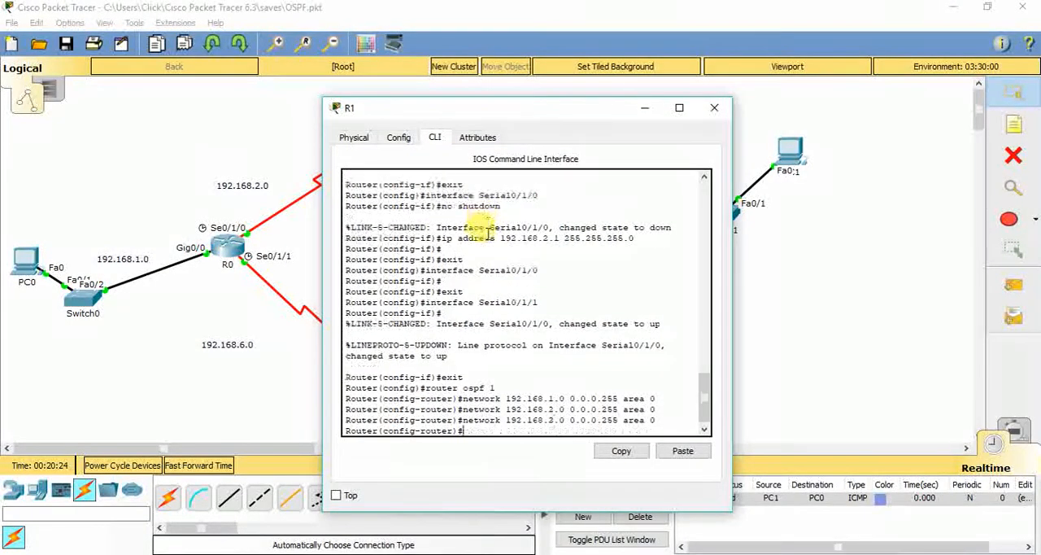
Add network 192.168.4.0 with wildcard 0.0.0.255 to OSPF area 0 on R1
key("Up")
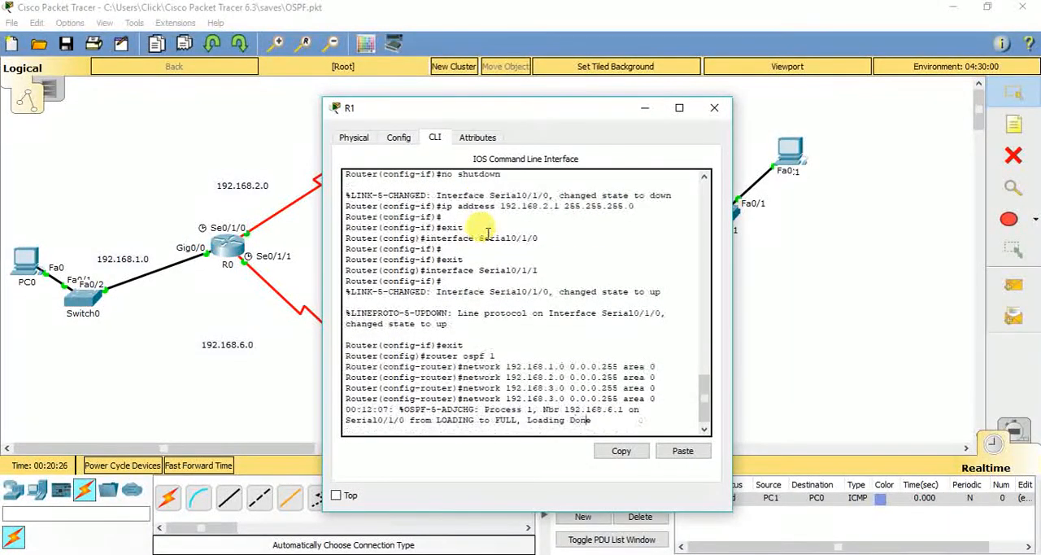
key("Left")
key("Left")
key("Left")
key("Left")
key("Left")
key("Left")
key("Left")
key("Left")
key("Left")
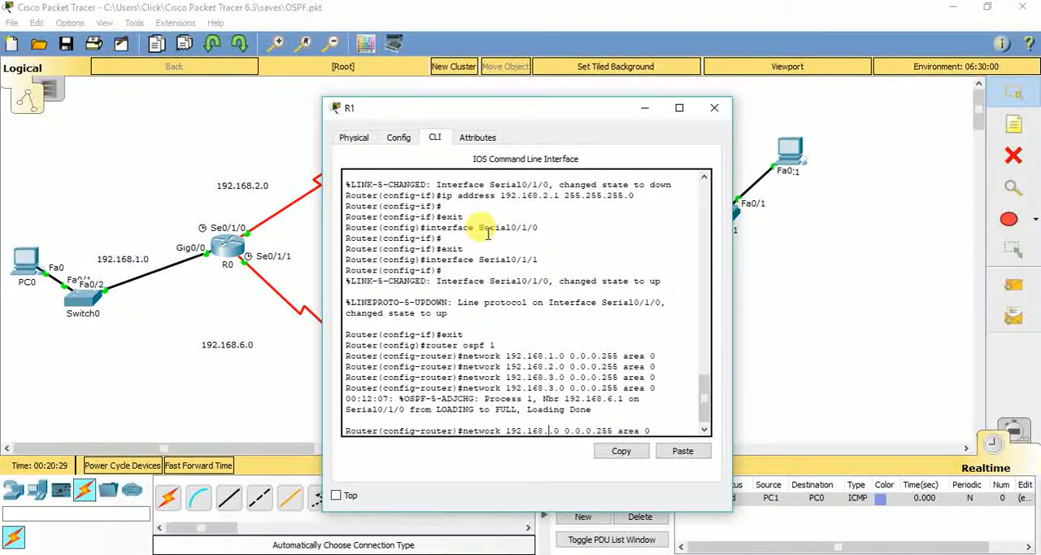
type("4")
key("Return")
Add networks 192.168.5.0 and 192.168.6.0 with wildcard 0.0.0.255 to OSPF area 0 on R1
key("Up")
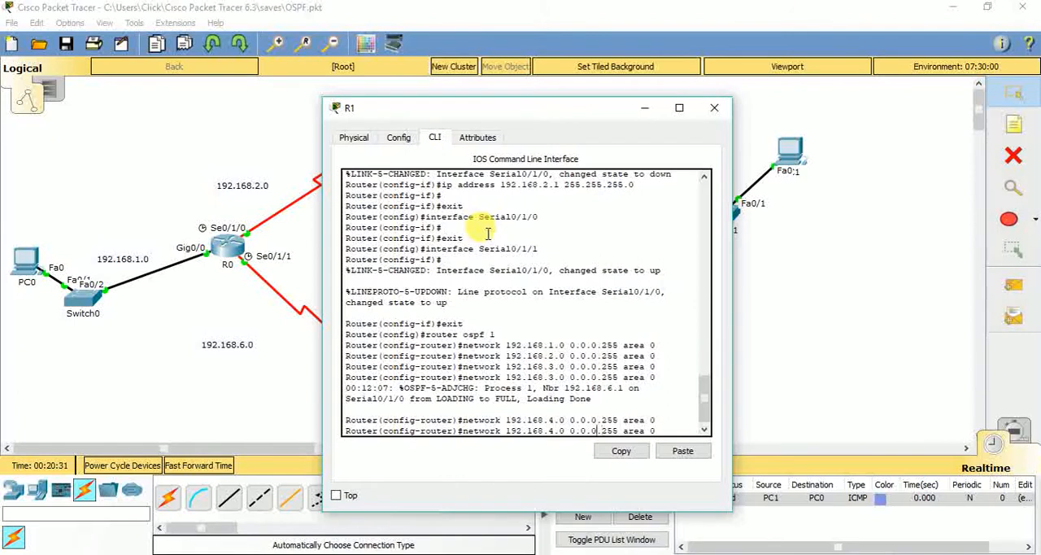
type("5")
key("Return")
key("Up")
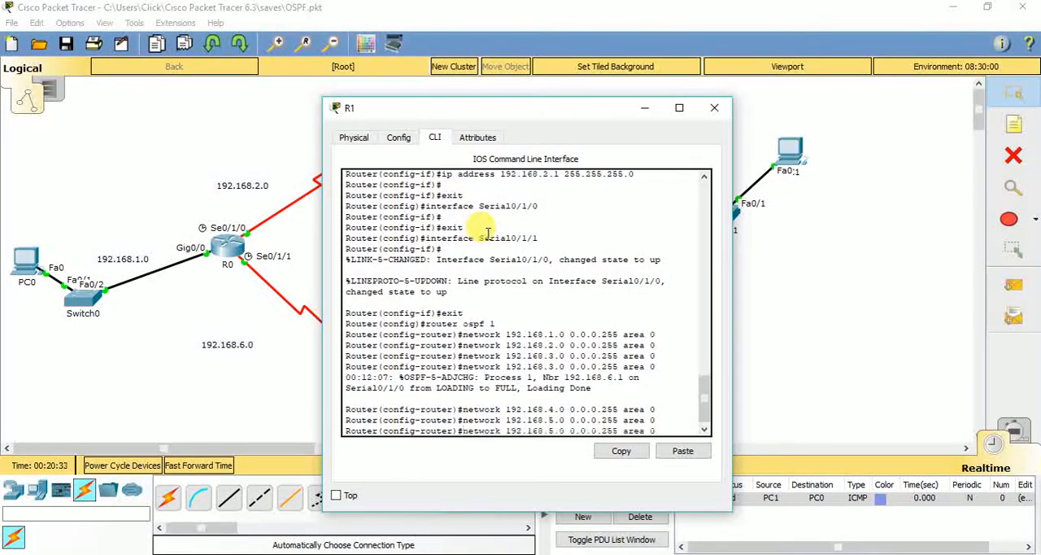
type("6")
key("Return")
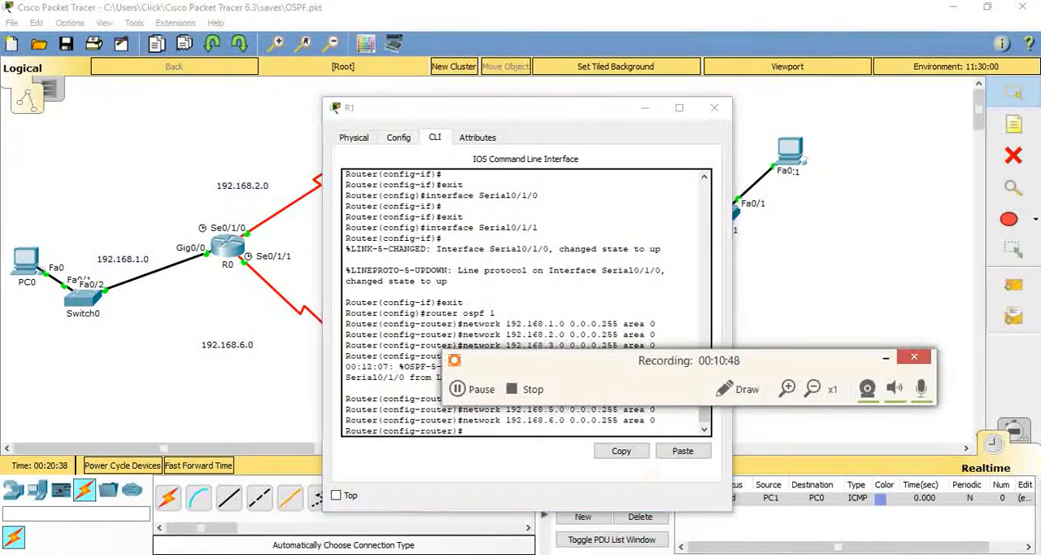
left_click(459, 391)
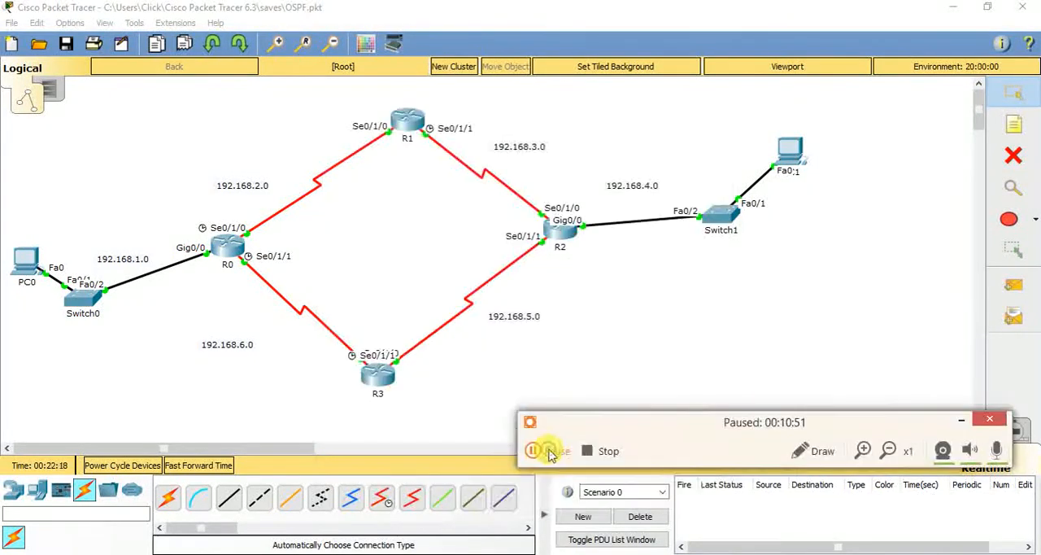
left_click(537, 449)
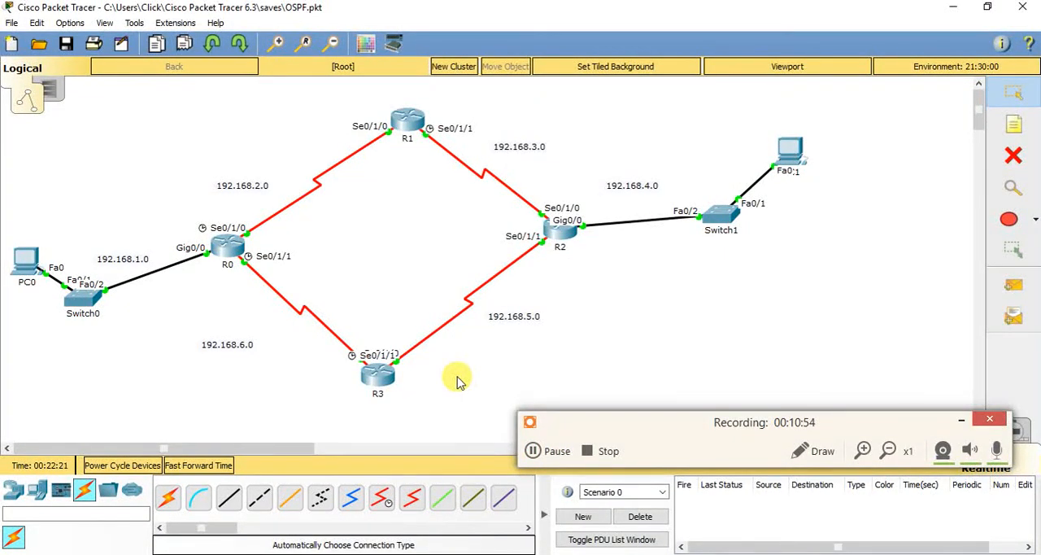
Review the router ospf 1 and network commands in R3's command line, and close its window
left_click(378, 374)
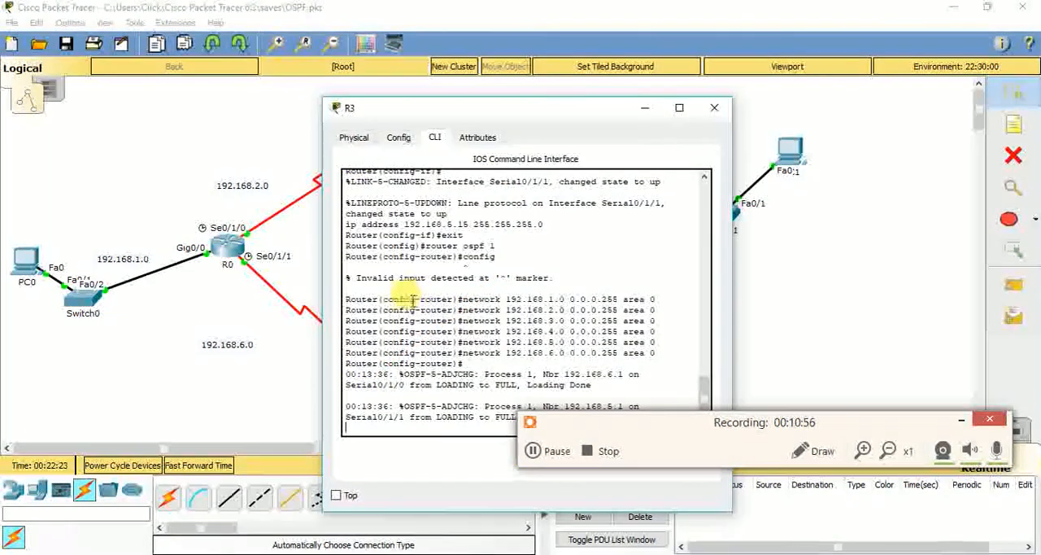
left_click_drag(422, 246, 510, 244)
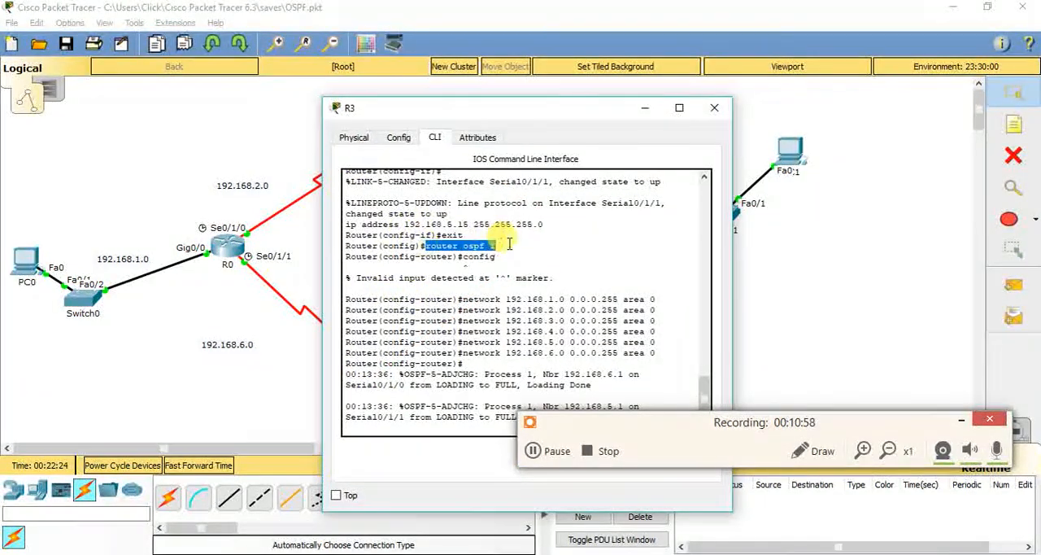
left_click(446, 281)
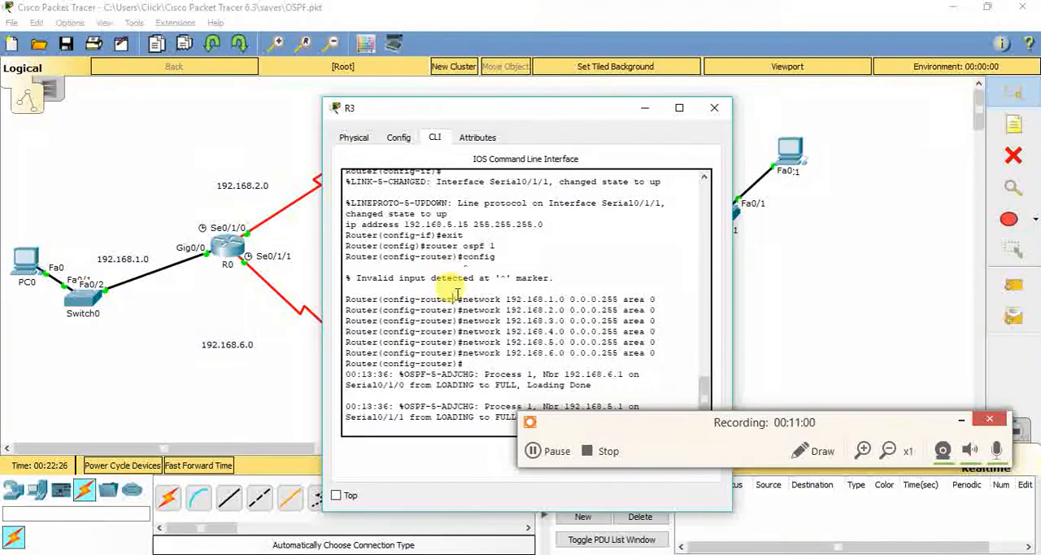
left_click_drag(460, 298, 662, 344)
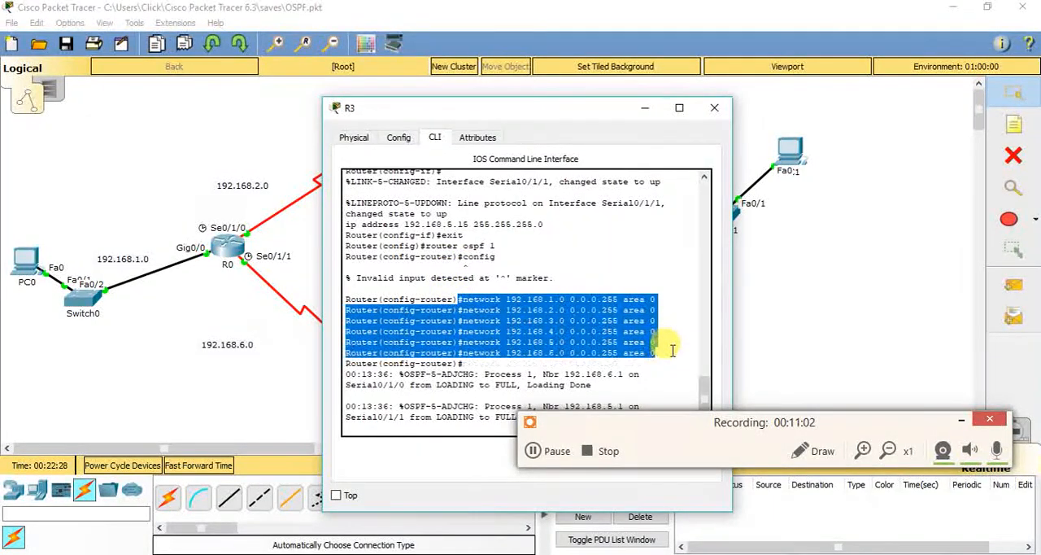
left_click(769, 321)
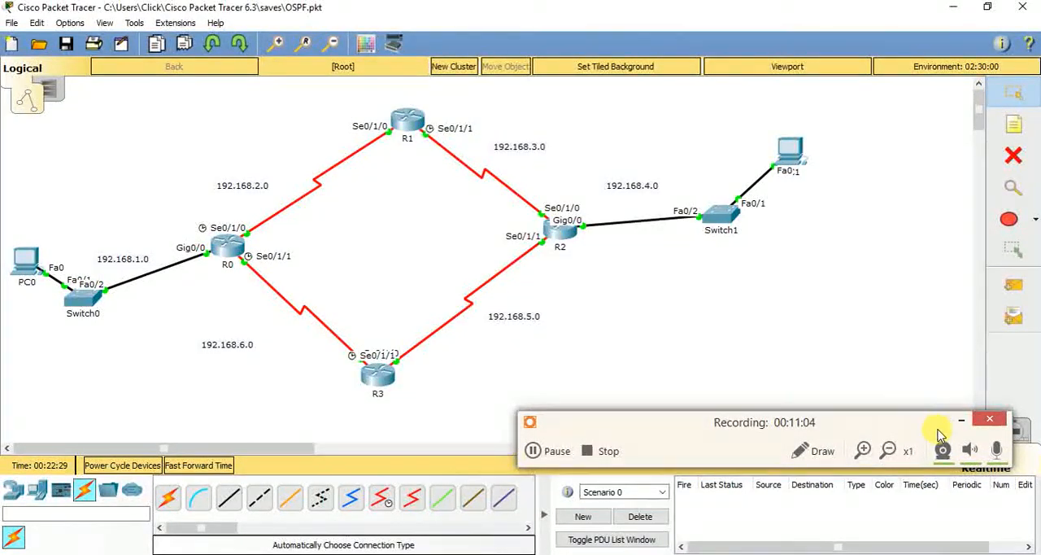
Switch to Simulation mode, hide the event list and add a simple PDU from PC1 to PC0
left_click(1015, 429)
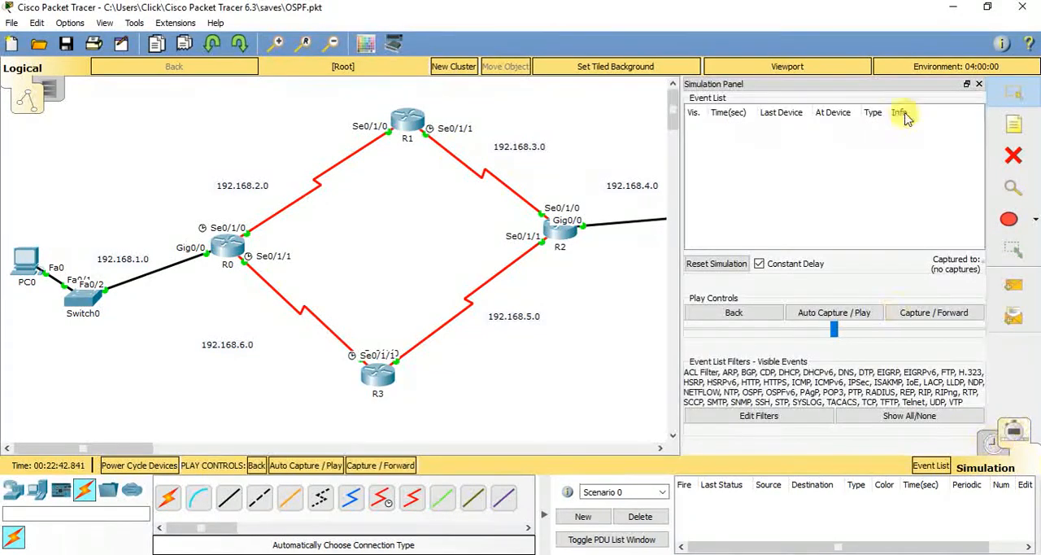
left_click(980, 85)
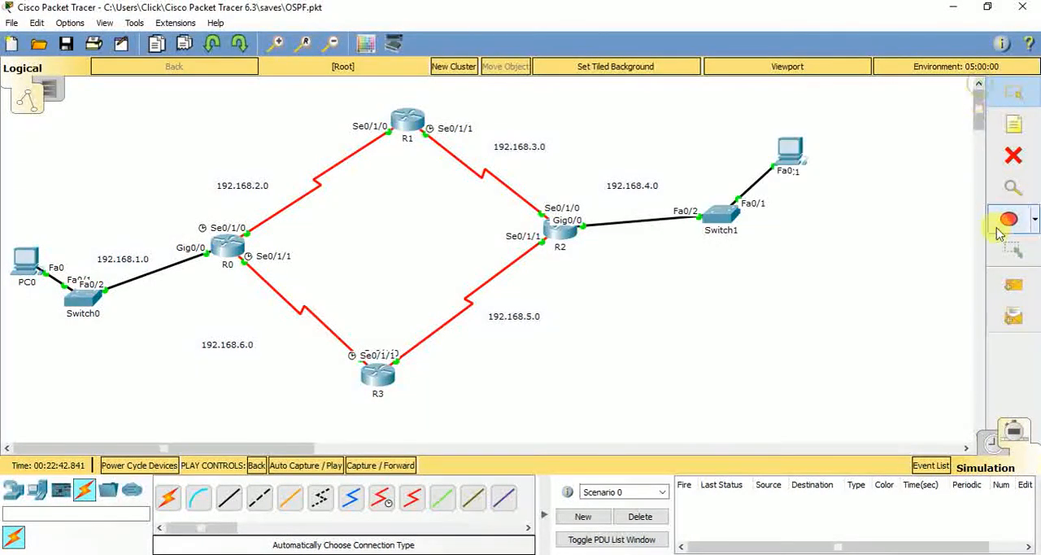
left_click(1014, 284)
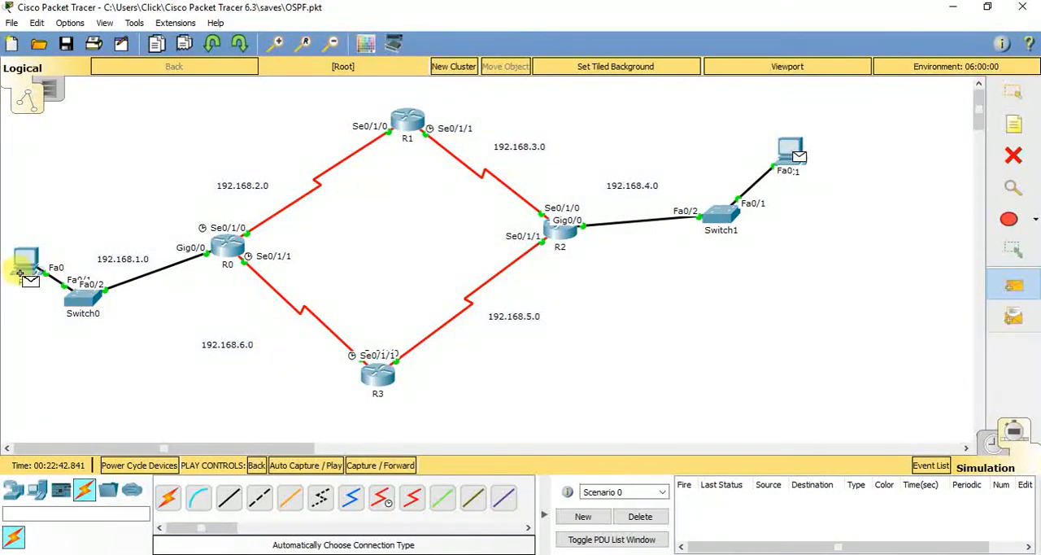
left_click(796, 146)
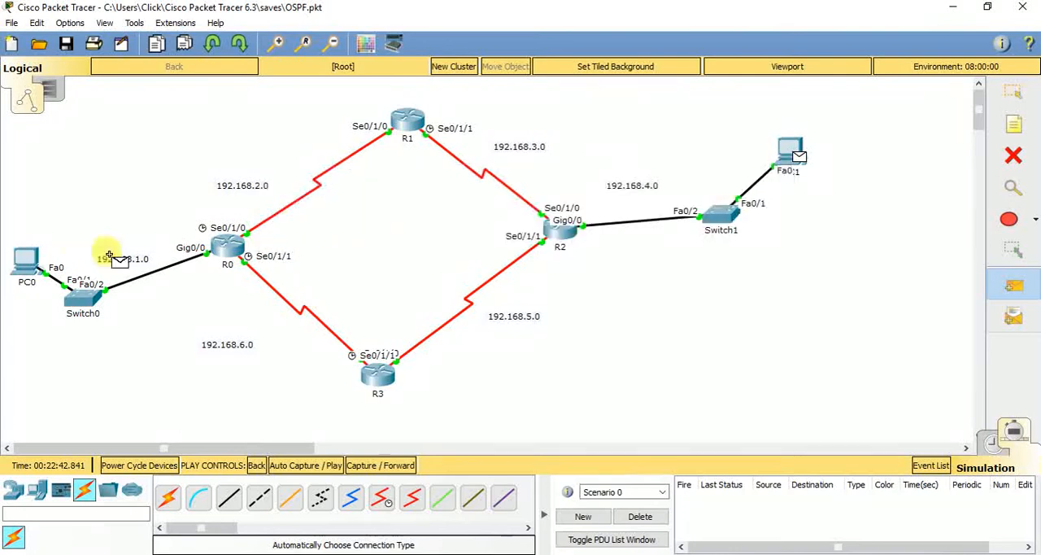
left_click(25, 259)
Advance the simulation event by event to trace the ICMP packet from PC1 to PC0 and back
left_click(366, 465)
left_click(367, 467)
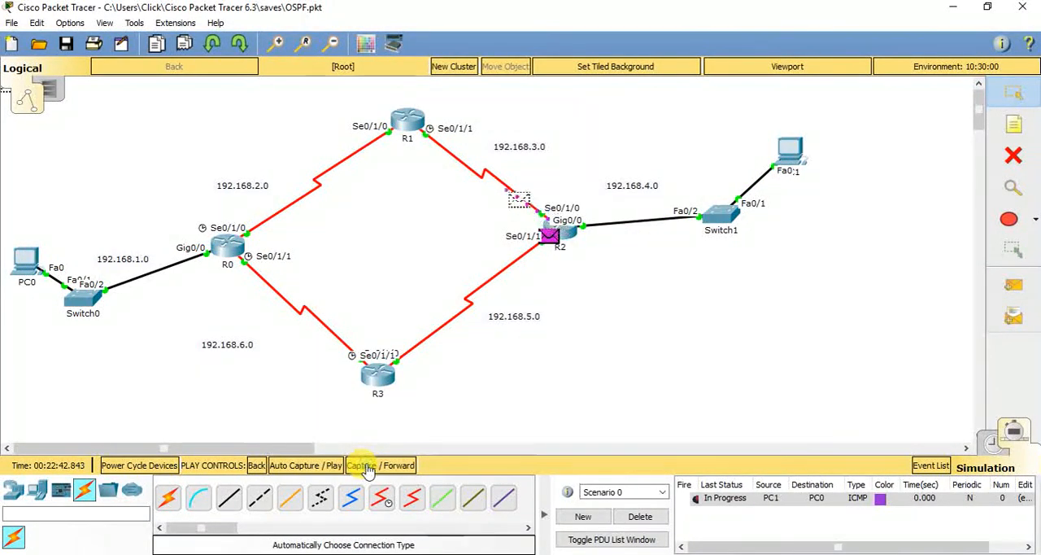
left_click(366, 467)
left_click(366, 467)
left_click(366, 467)
left_click(366, 467)
left_click(366, 467)
left_click(366, 467)
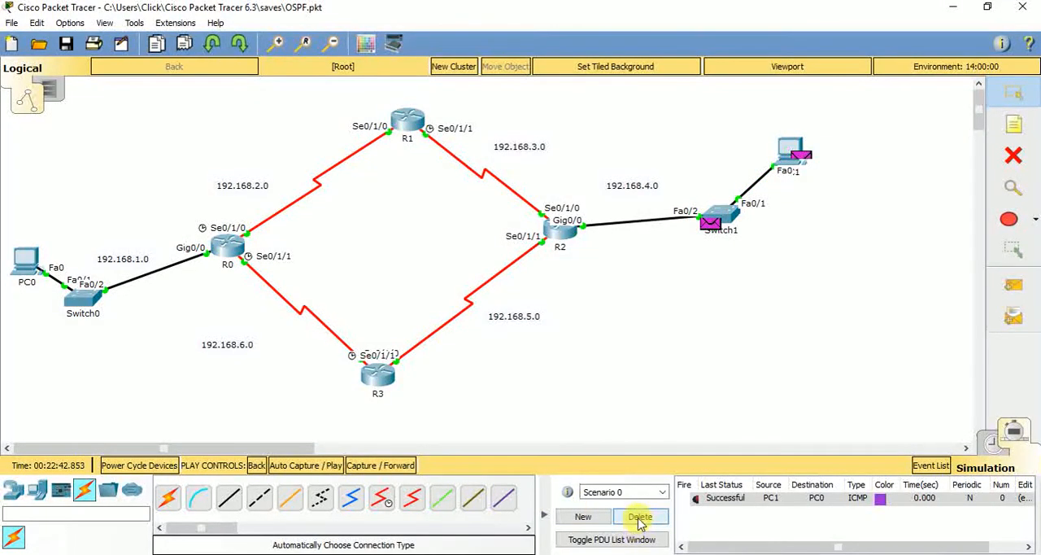
Delete the current PDU scenario and add a new simple PDU from PC0 to PC1
left_click(639, 519)
left_click(1013, 285)
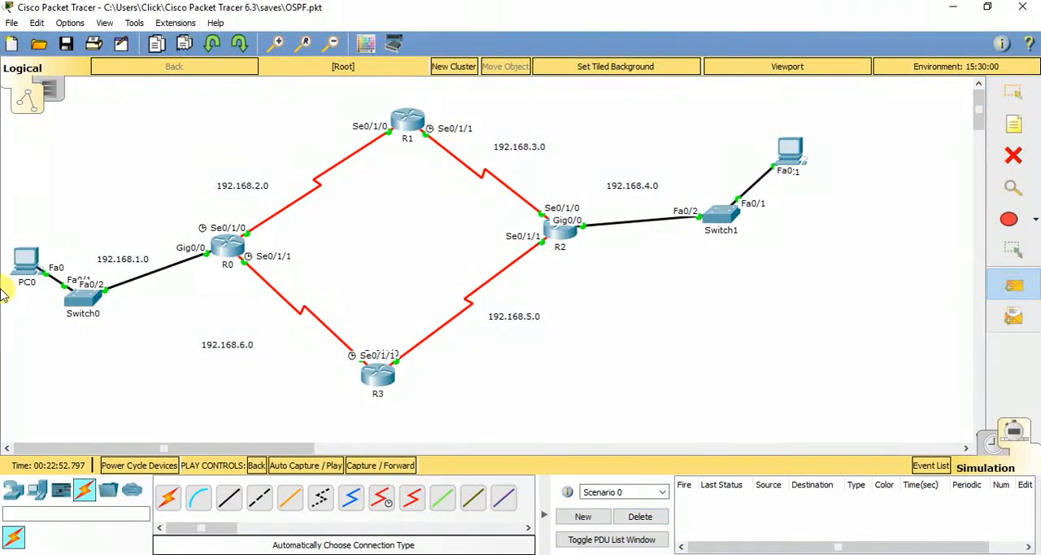
left_click(30, 252)
left_click(791, 151)
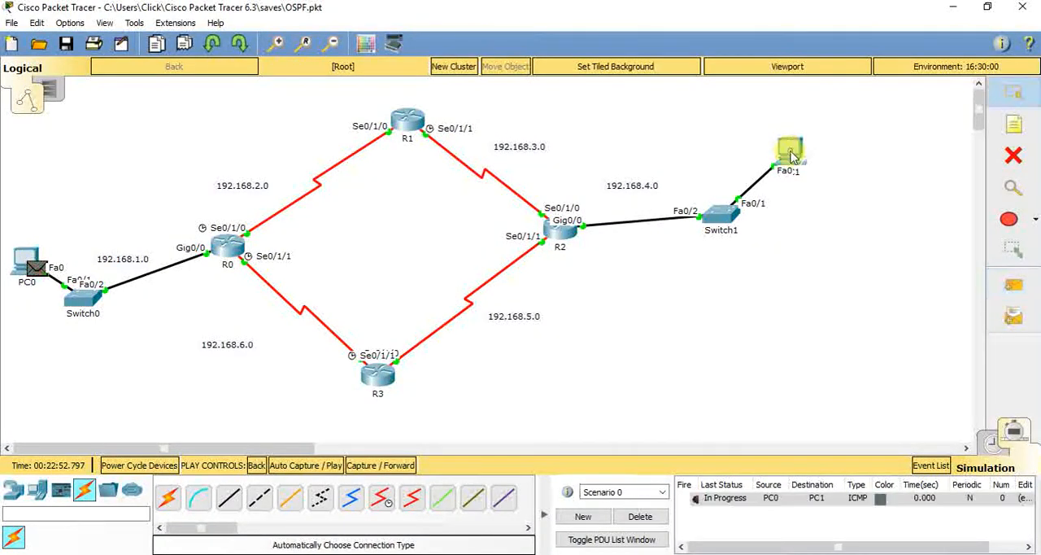
Advance the simulation event by event to trace the ICMP packet from PC0 to PC1 and its reply
left_click(382, 465)
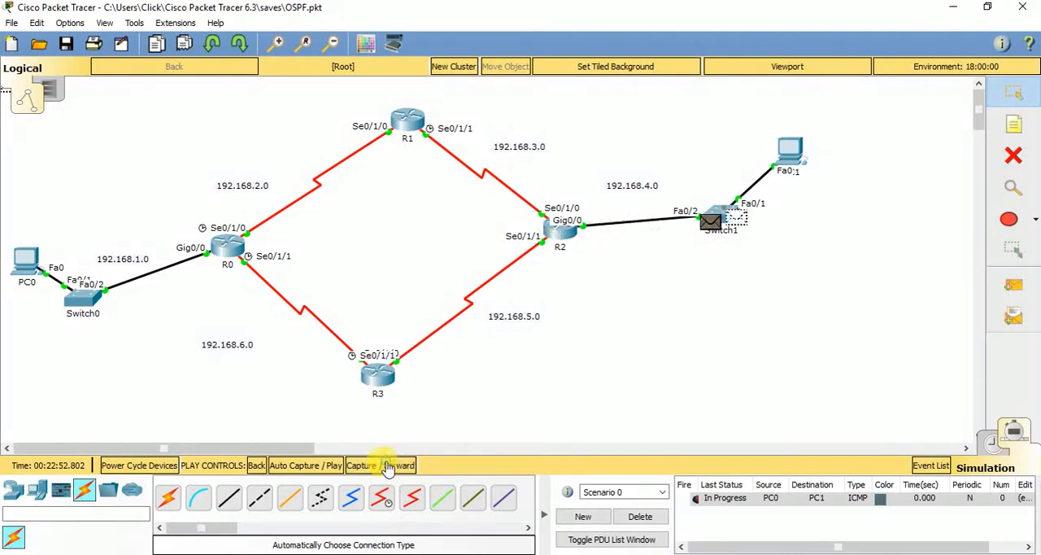
left_click(387, 464)
left_click(386, 464)
left_click(386, 465)
left_click(386, 467)
left_click(387, 466)
left_click(387, 466)
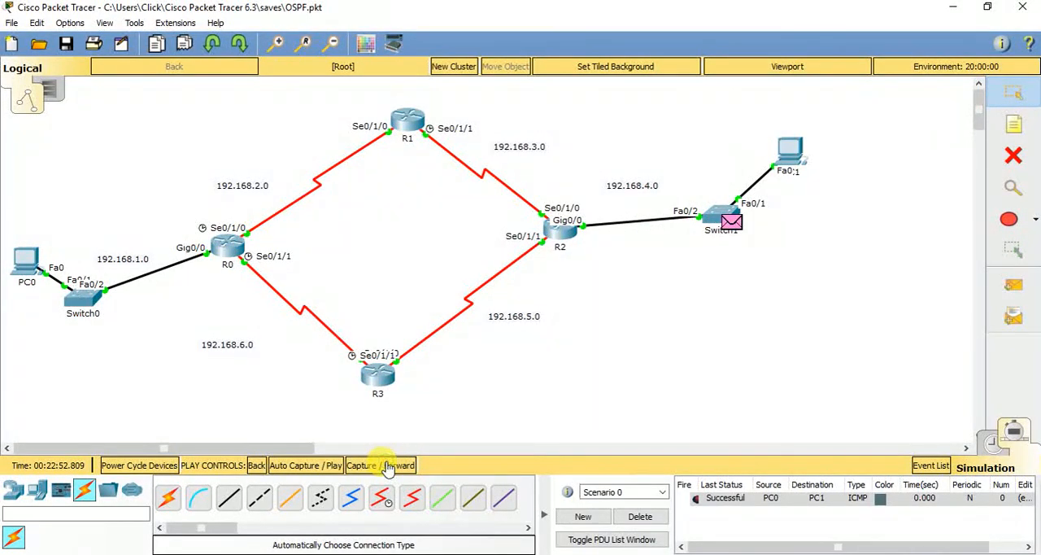